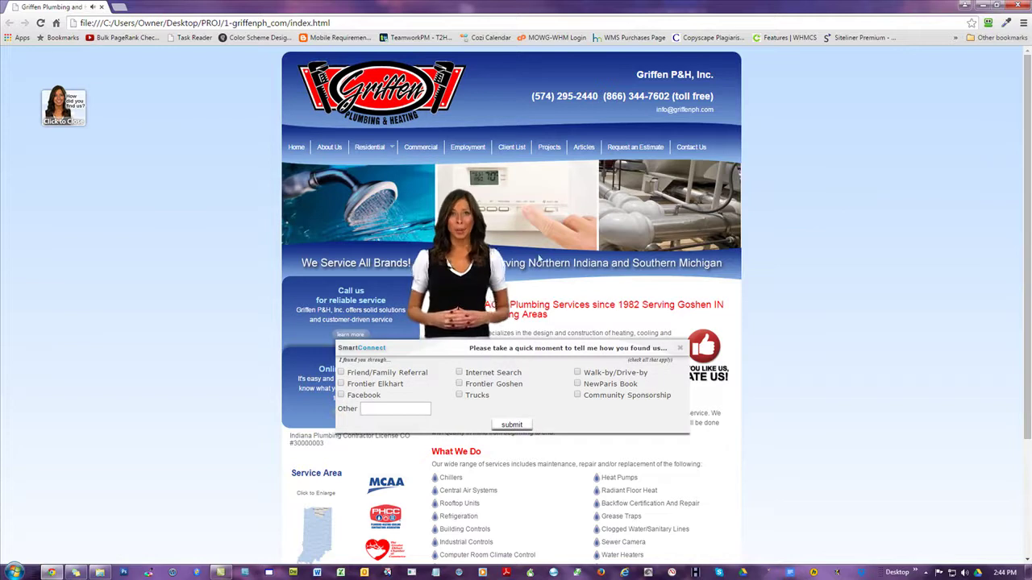
Dismiss the talking presenter, examine the Griffen home page's contact details, main heading and service list, and close the page.
left_click(679, 350)
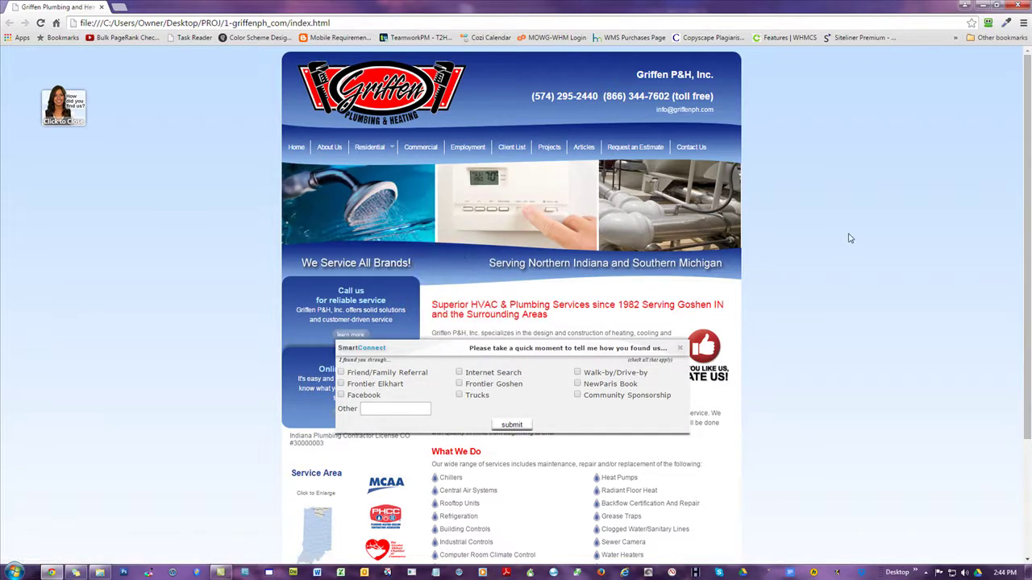
scroll(849, 238, "down", 2)
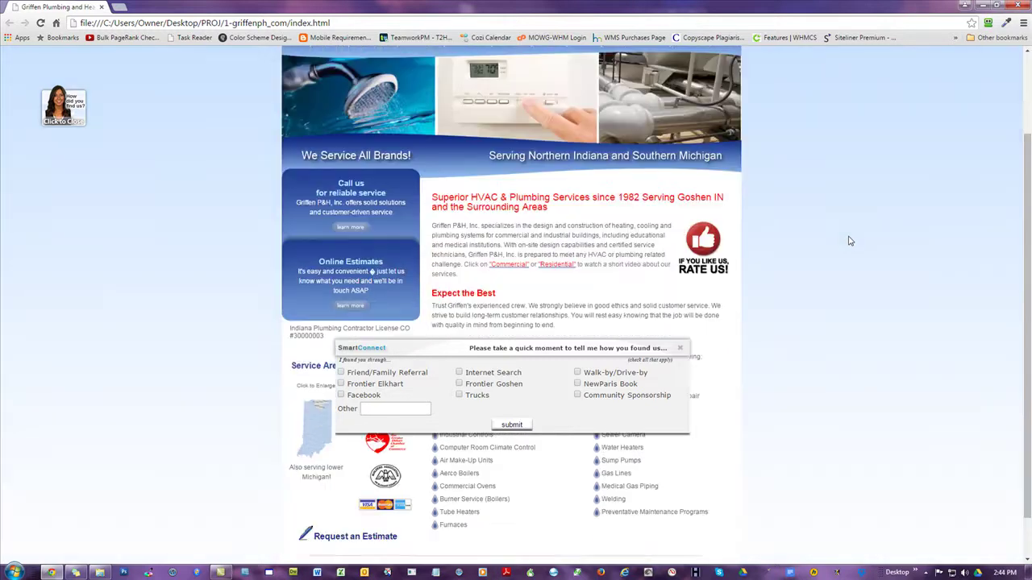
scroll(849, 245, "up", 2)
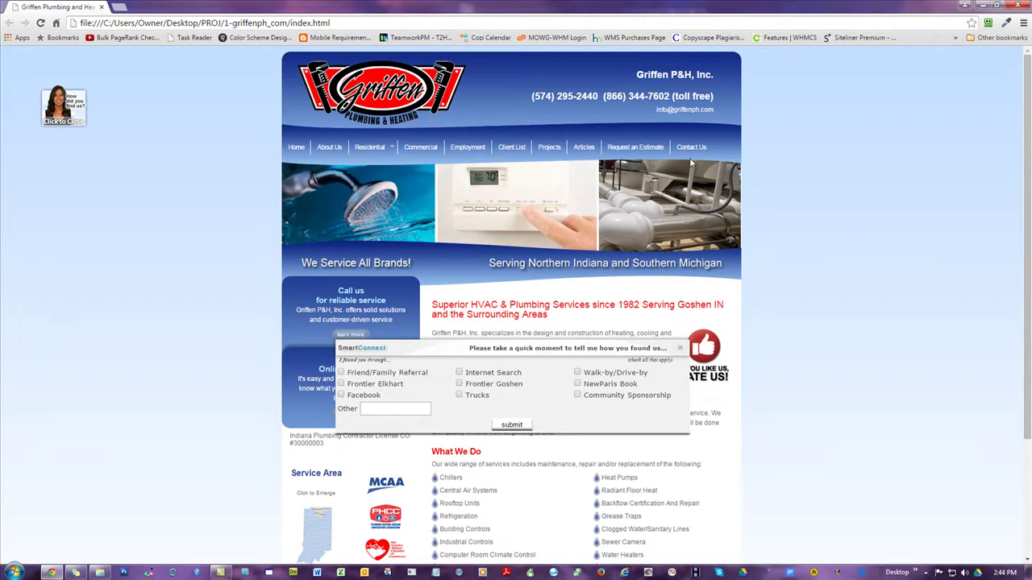
left_click_drag(634, 76, 712, 77)
left_click(846, 171)
left_click_drag(689, 306, 593, 306)
left_click(819, 279)
scroll(823, 275, "down", 3)
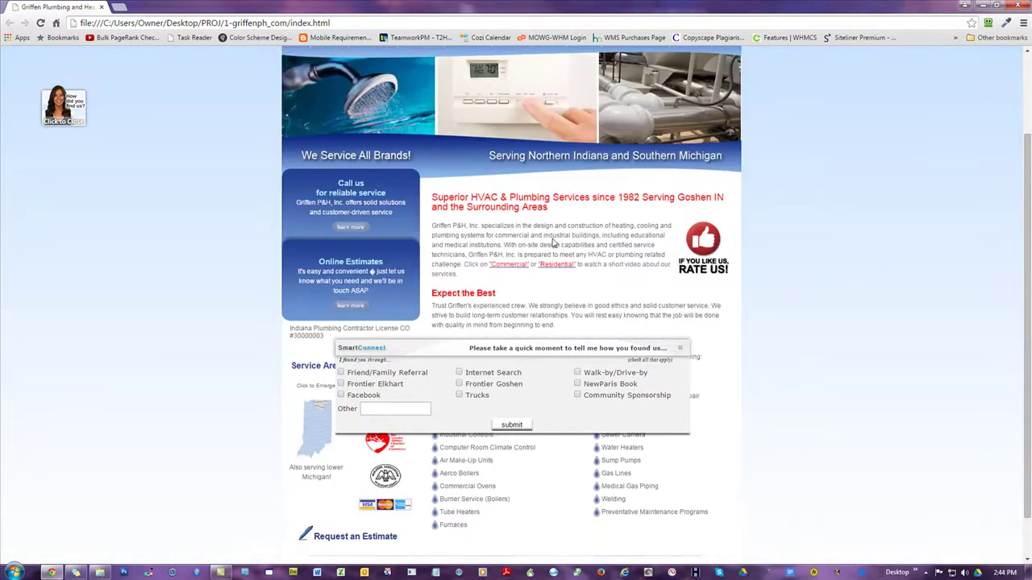
scroll(851, 347, "down", 1)
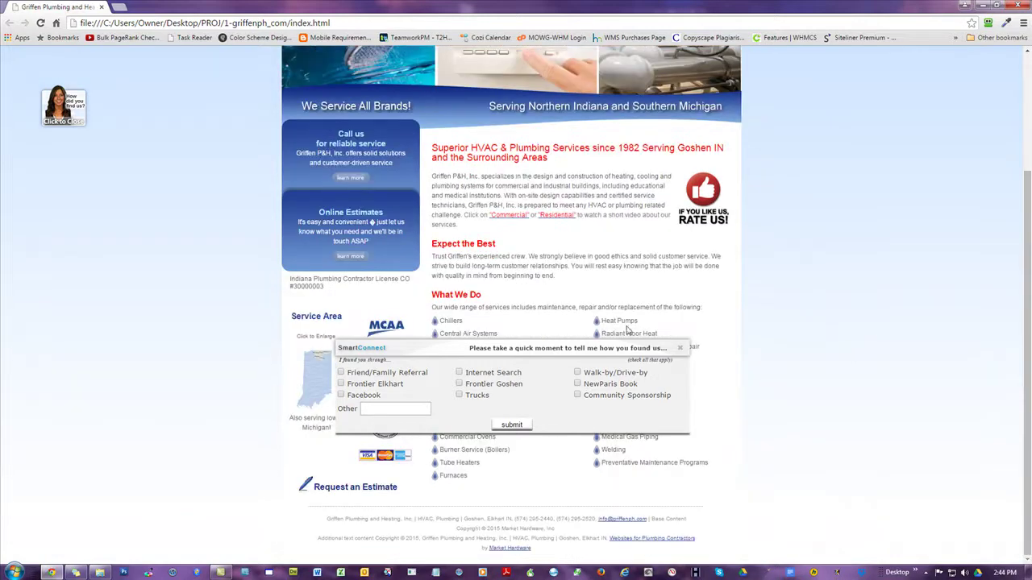
left_click(1018, 7)
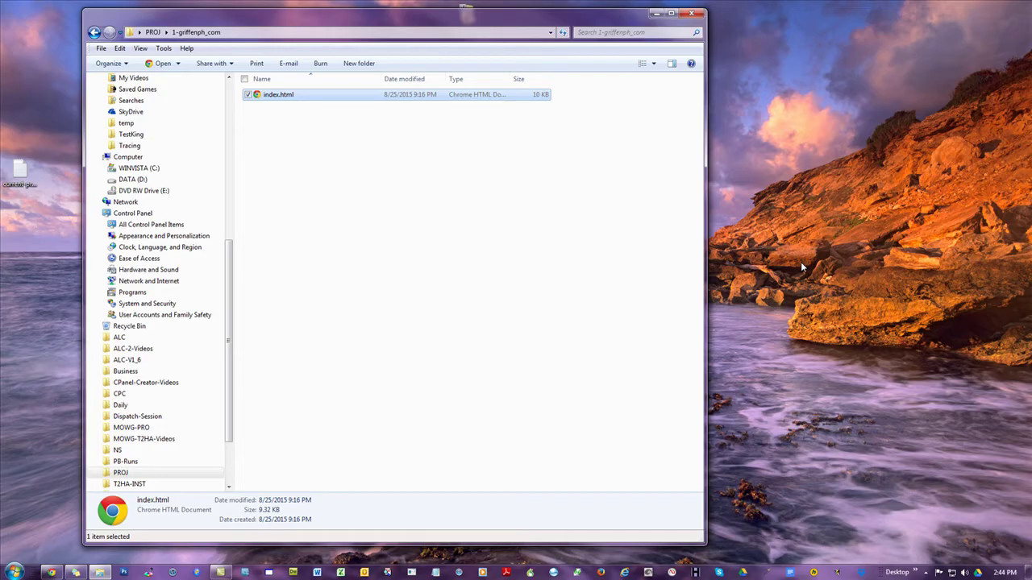
Open index.html from the 1-griffenph_com folder in Notepad, examine its HTML source, and close it.
right_click(289, 98)
left_click(314, 112)
scroll(460, 379, "down", 1)
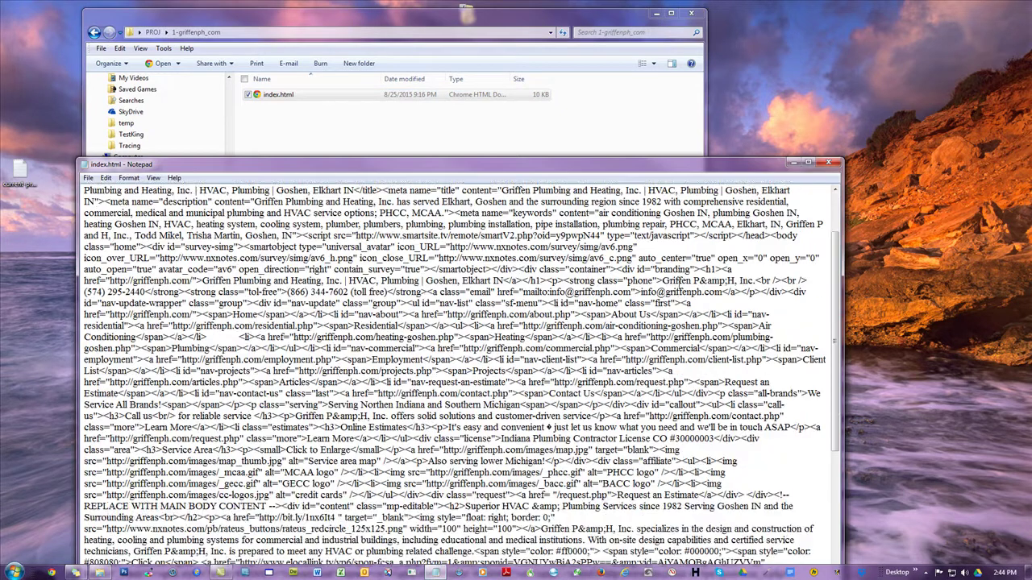
scroll(651, 303, "up", 2)
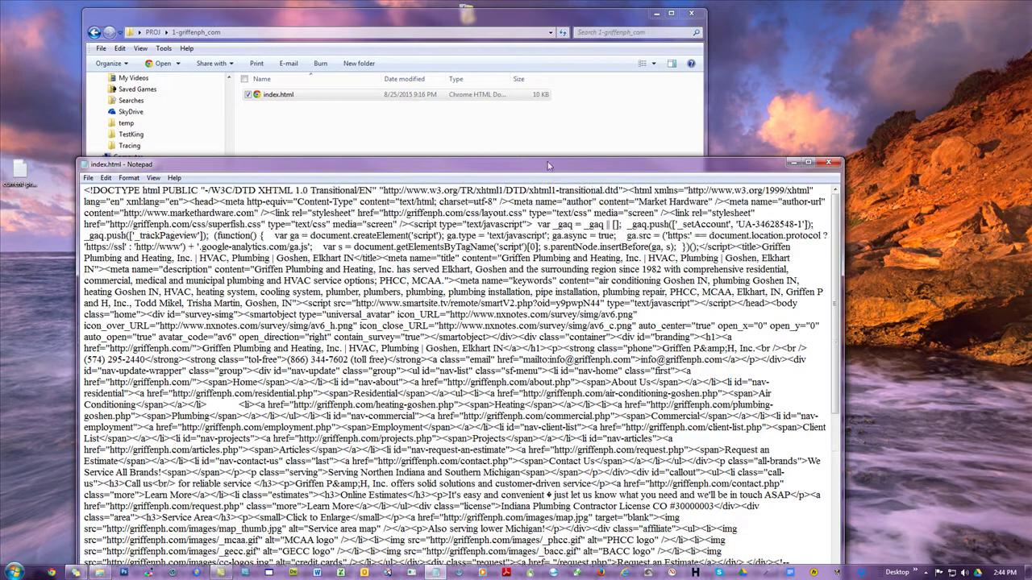
left_click_drag(548, 165, 622, 49)
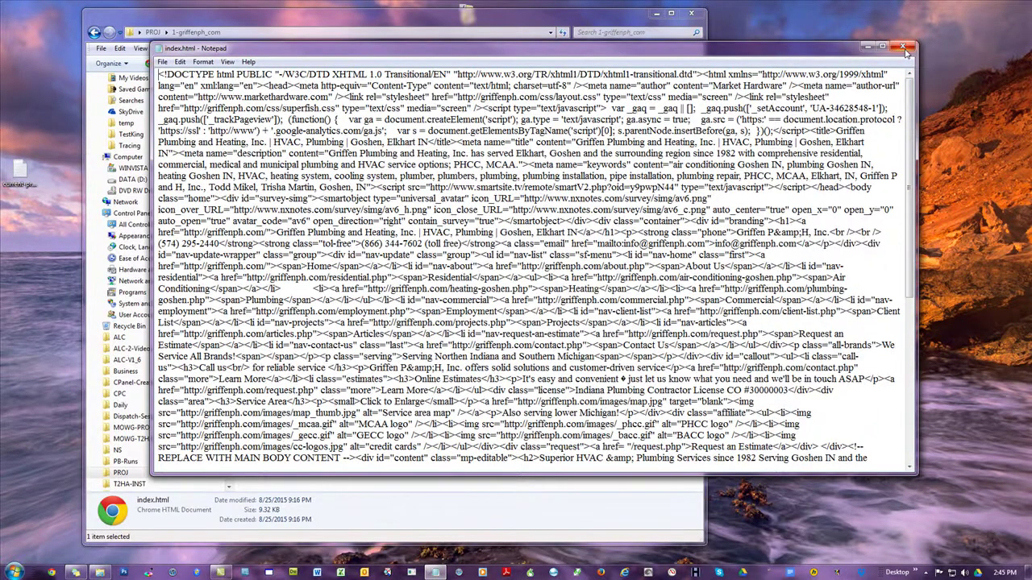
left_click(905, 49)
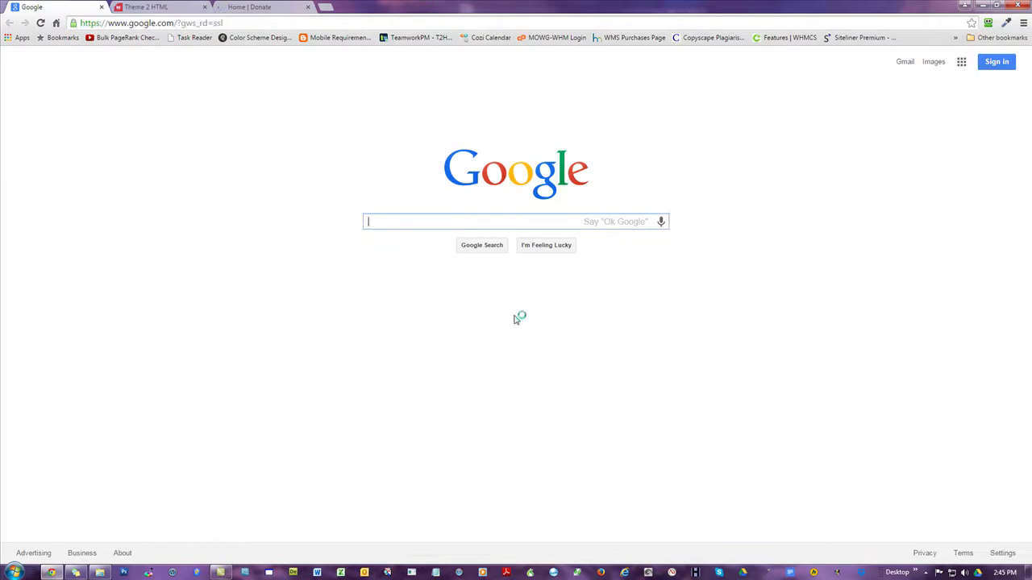
Search Google for "list of cities near elkhart indiana" and open the Travelmath result on cities near Elkhart.
type("list")
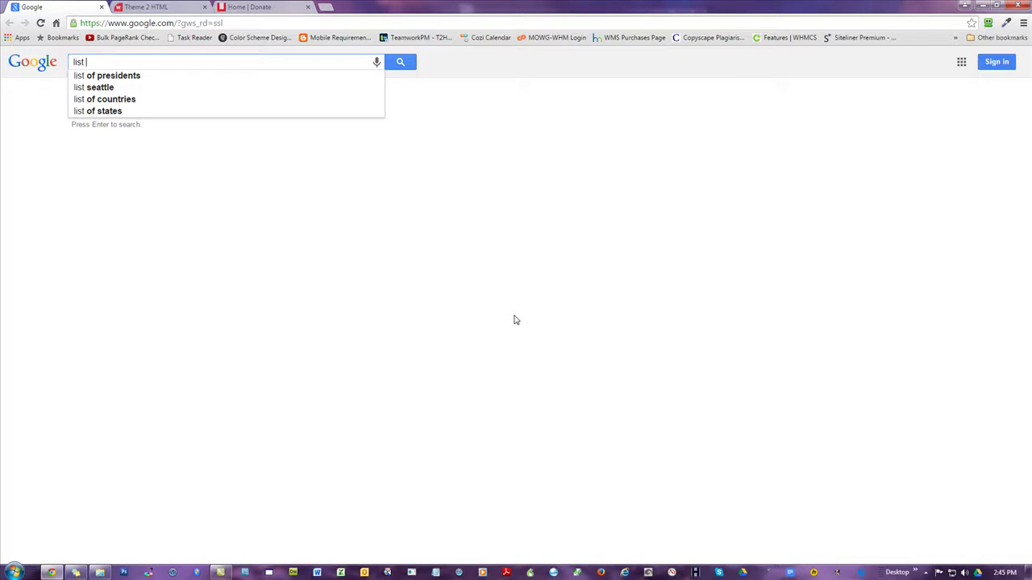
type("of cities near elkhart ind")
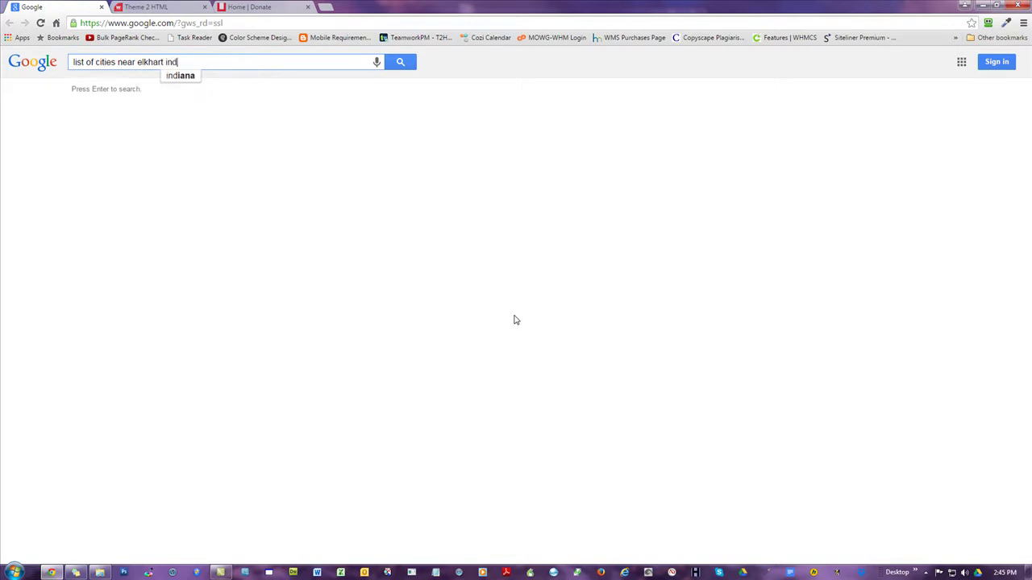
type("iana")
key("Return")
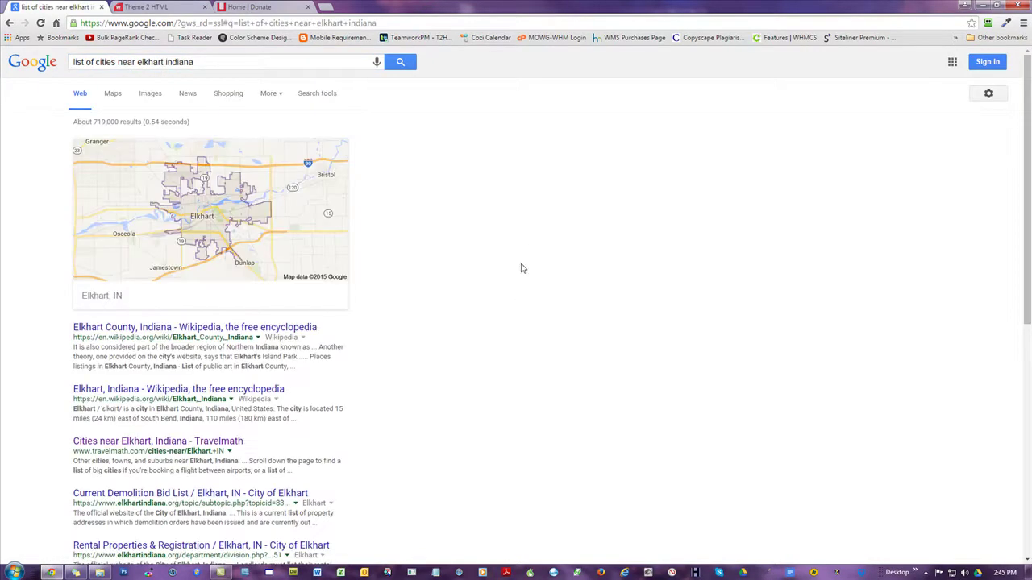
double_click(115, 452)
left_click(166, 461)
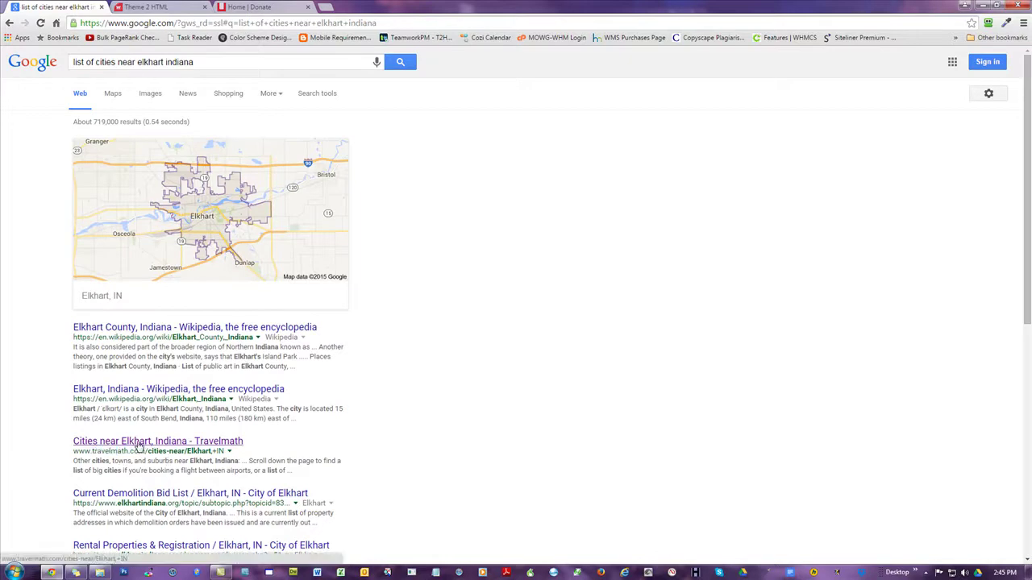
left_click(138, 446)
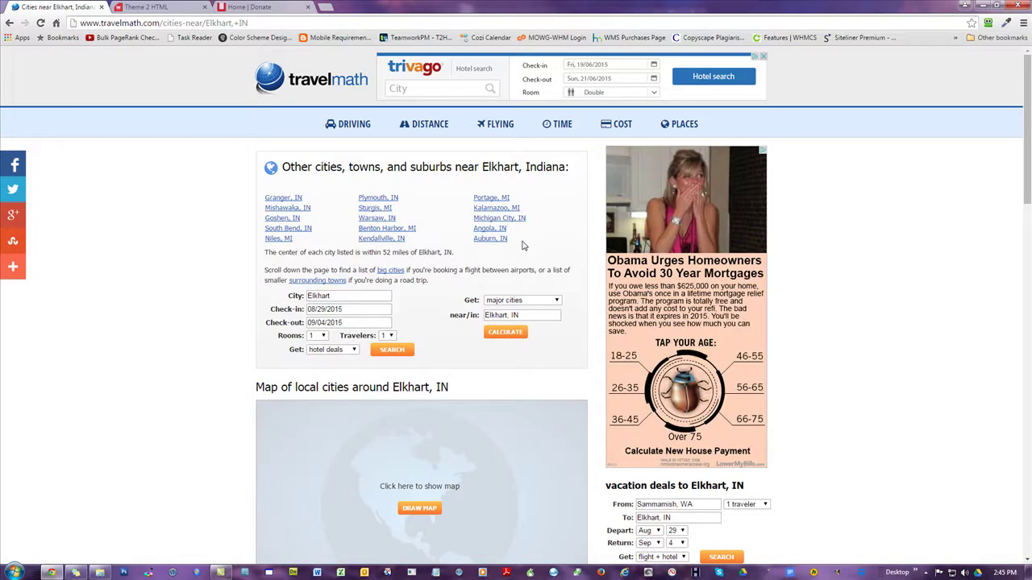
Copy the full list of cities near Elkhart, from Granger, IN to Auburn, IN, into a new Notepad document.
left_click_drag(524, 246, 269, 202)
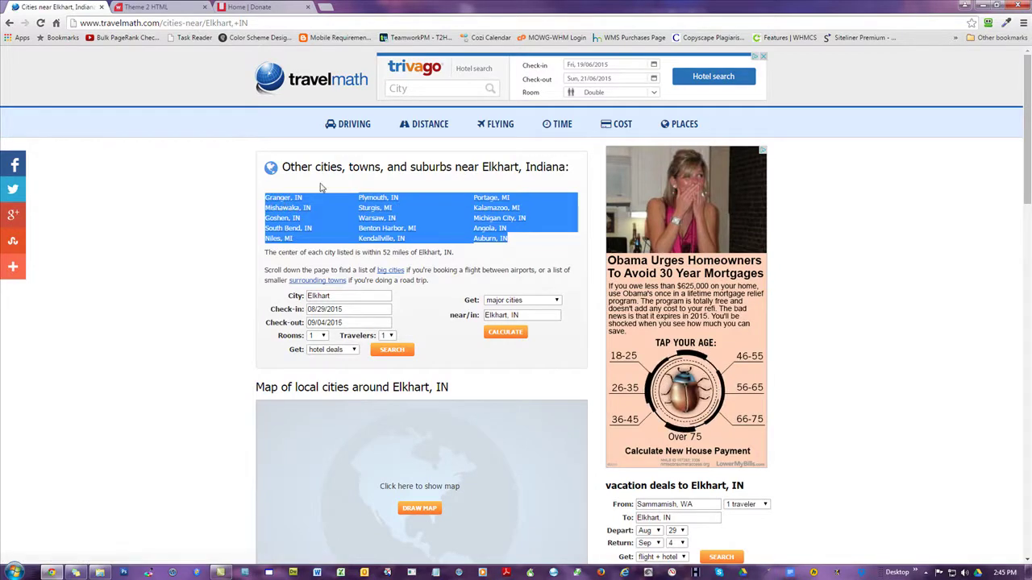
right_click(303, 199)
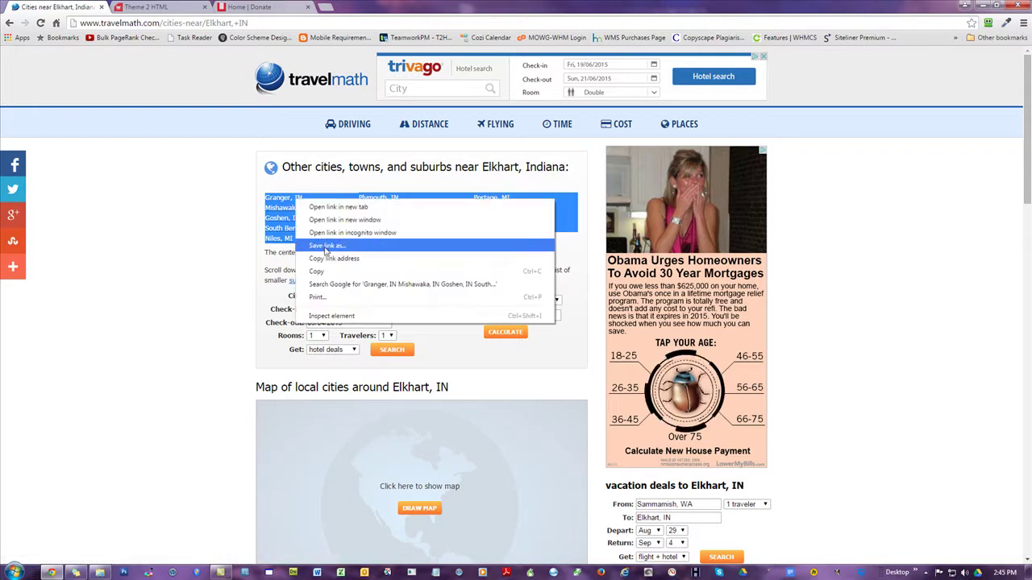
left_click(318, 271)
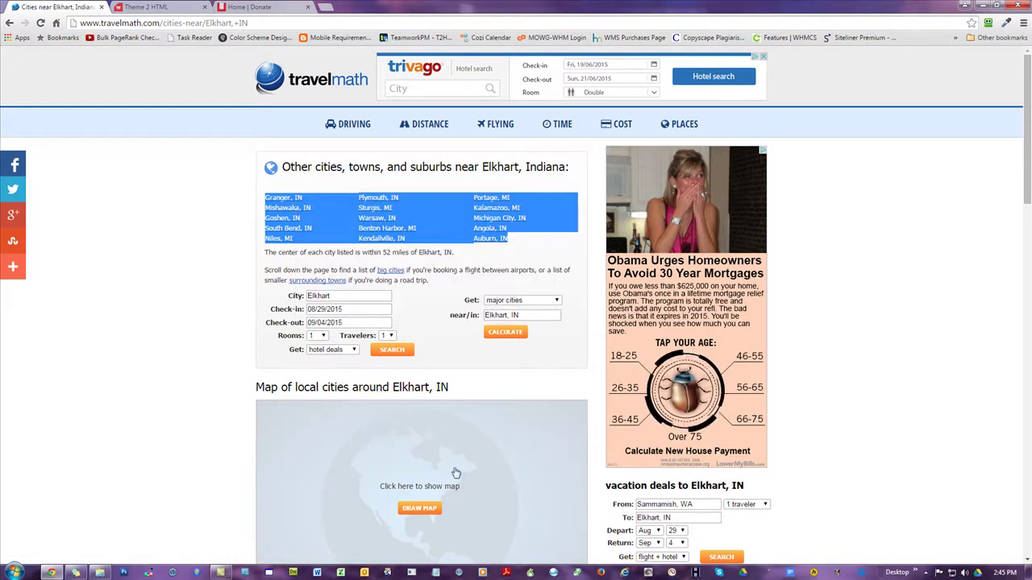
left_click(436, 572)
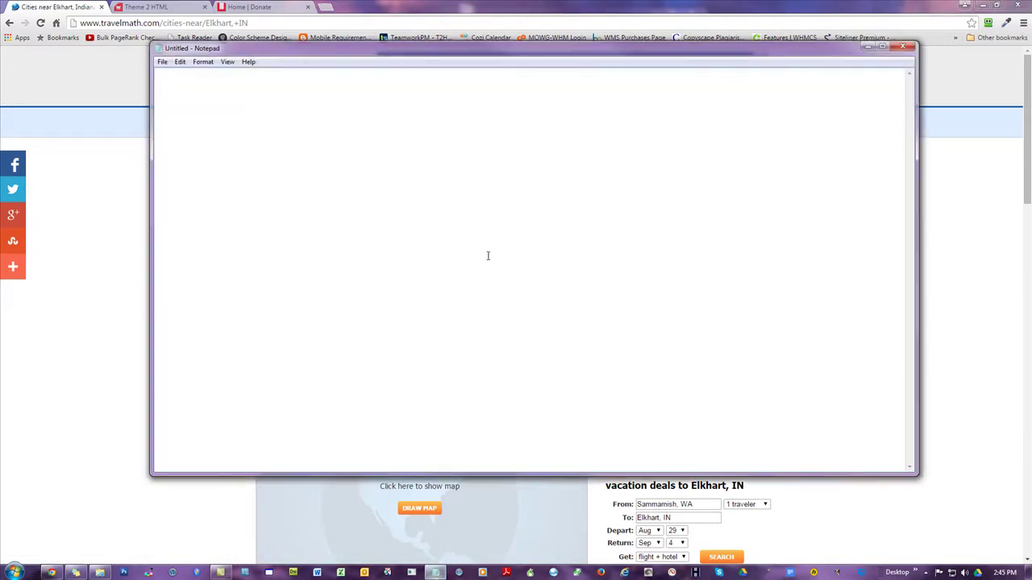
key("ctrl+v")
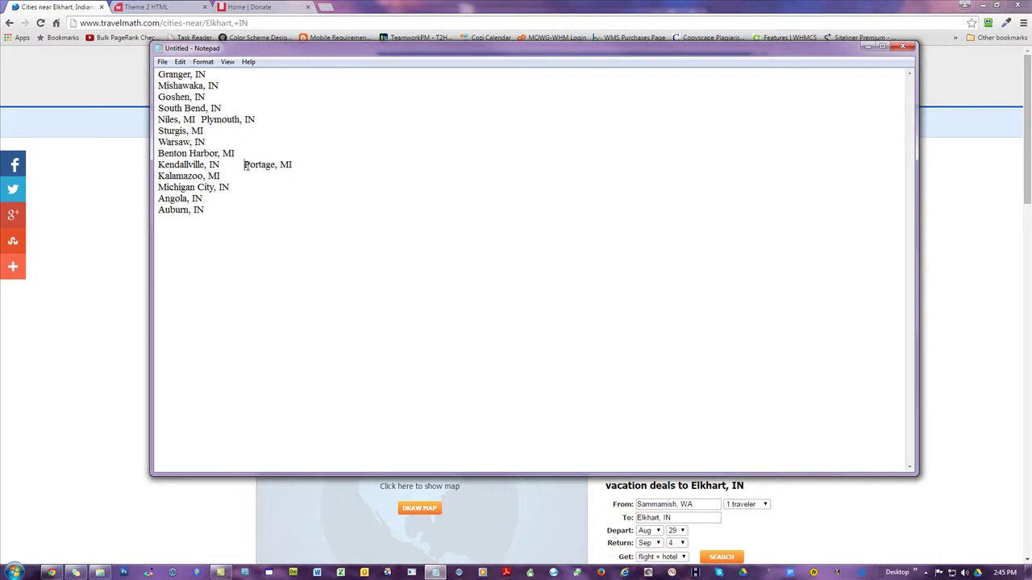
Move Portage, MI and Plymouth, IN onto their own lines so each line holds one city.
left_click_drag(244, 164, 220, 165)
key("Return")
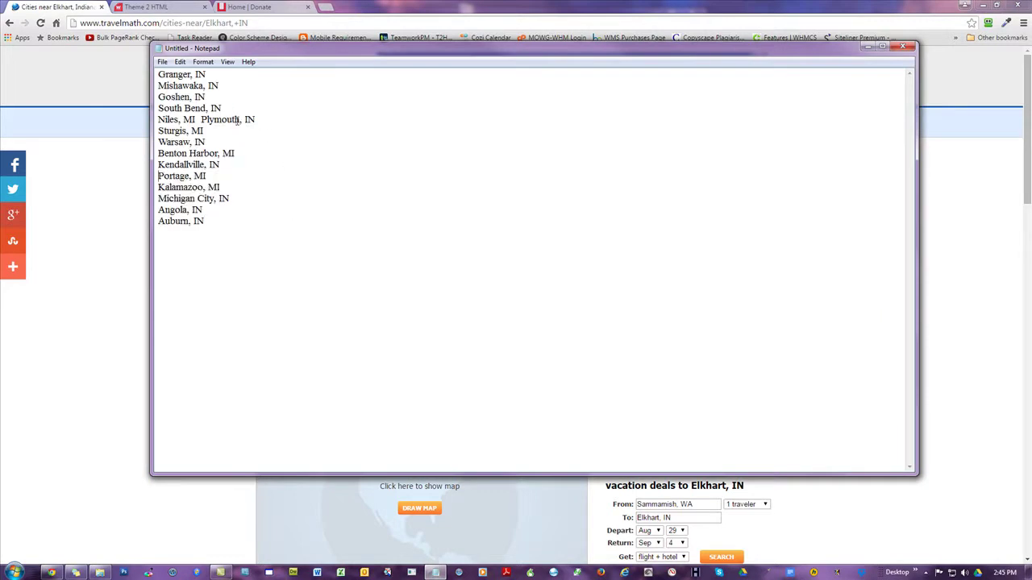
left_click_drag(203, 120, 193, 120)
left_click(205, 119)
key("Return")
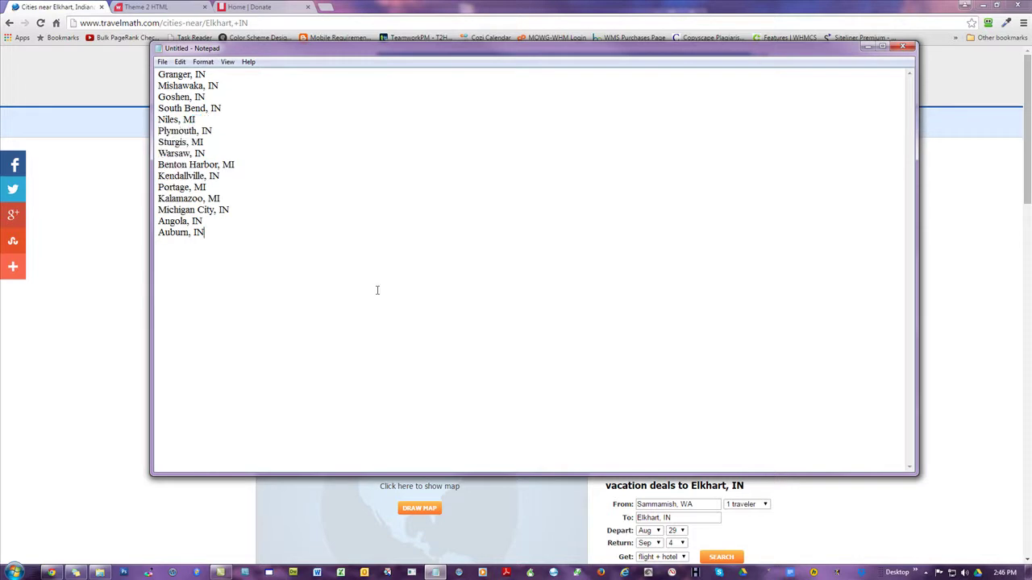
Save the city list as vars.txt in the 1-griffenph_com folder and close the document.
left_click(163, 62)
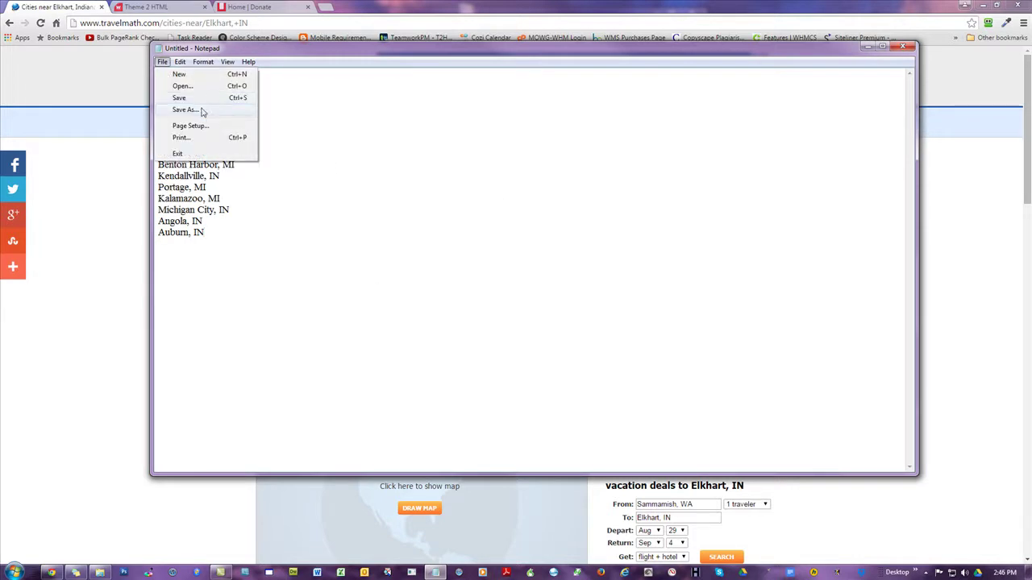
left_click(194, 110)
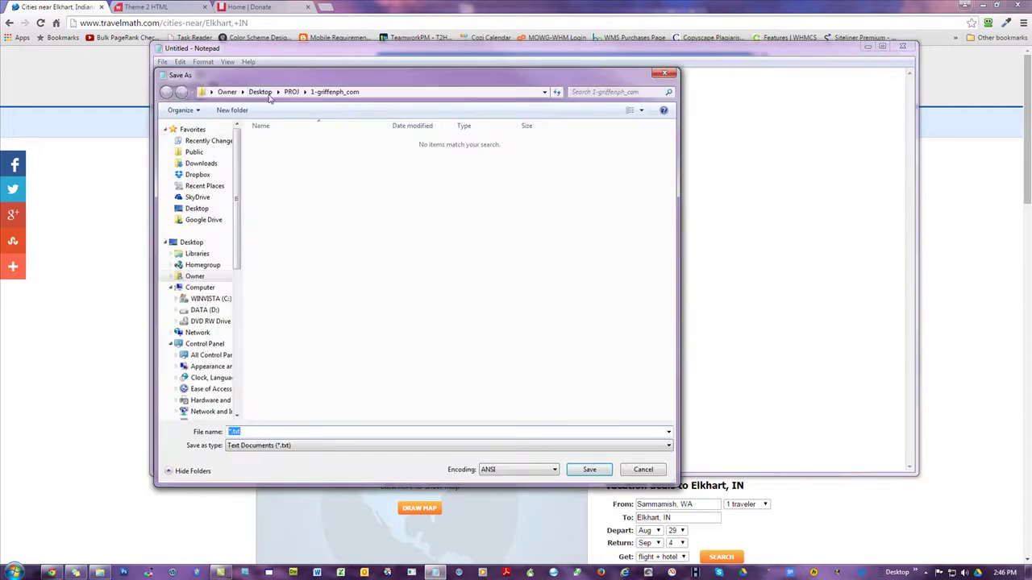
left_click(309, 433)
key("ctrl+a")
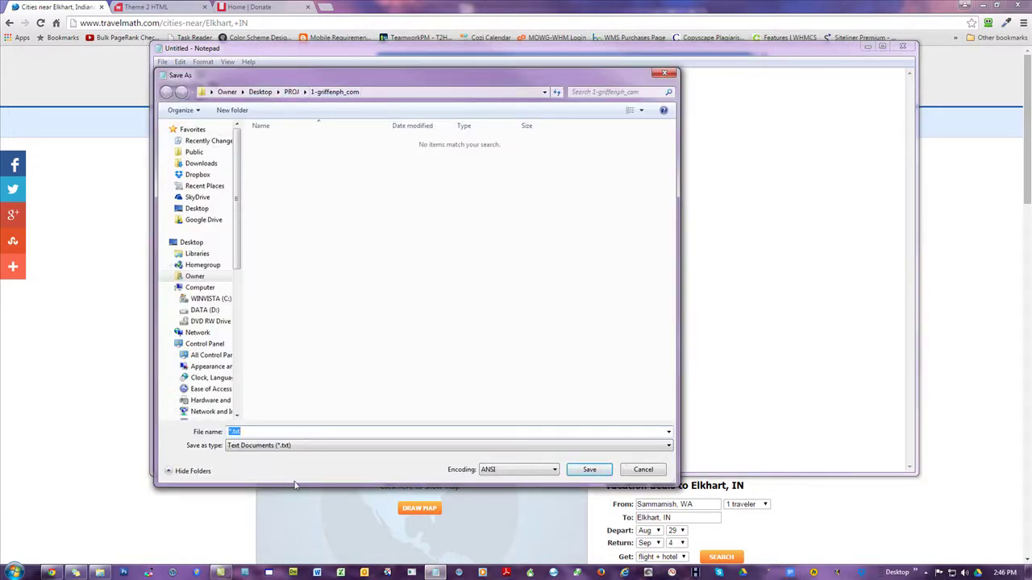
key("Return")
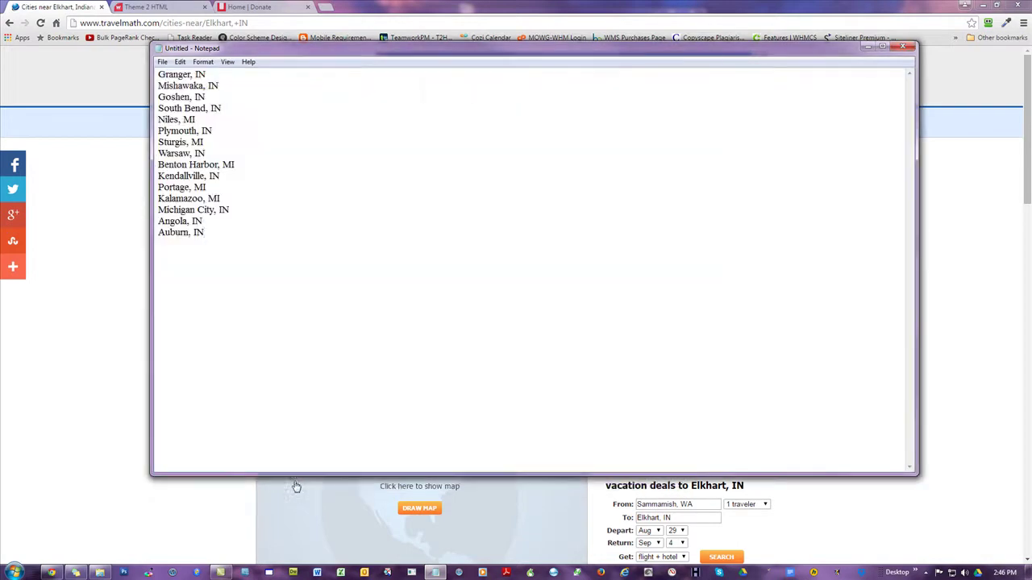
left_click(904, 50)
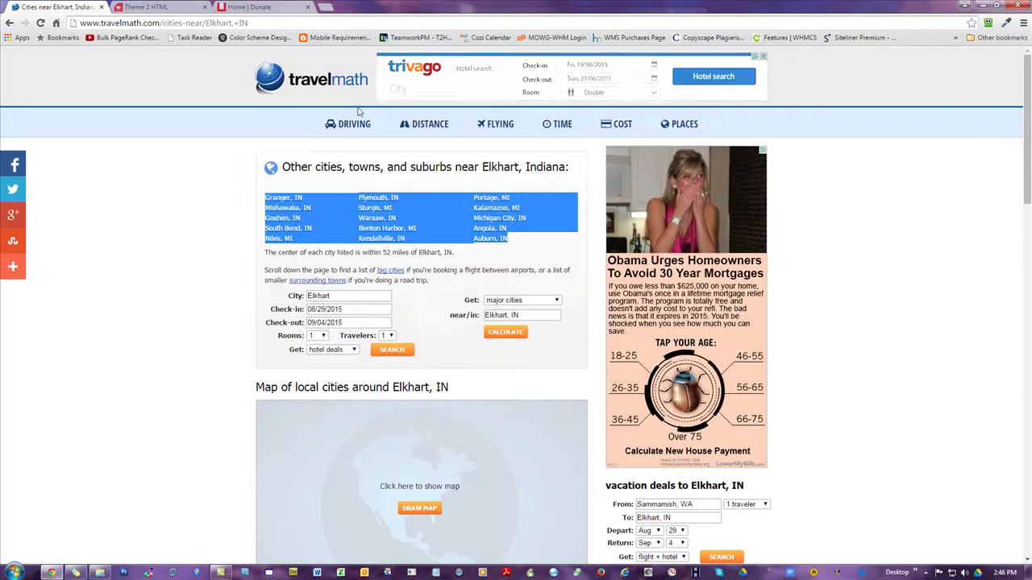
Reopen vars.txt, add an empty line after Auburn, IN, close the browser, and save the text file on closing.
double_click(873, 7)
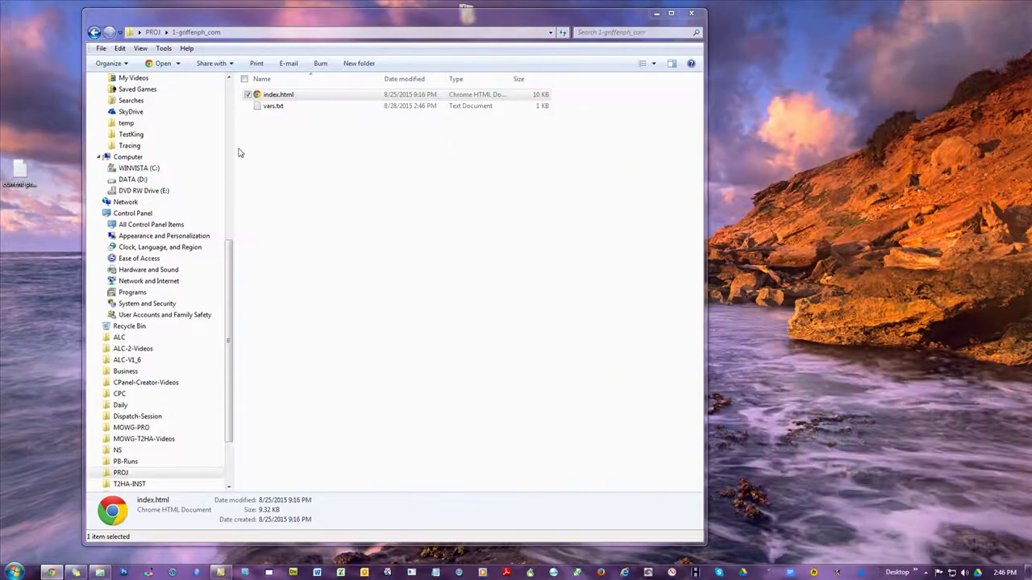
double_click(272, 105)
left_click_drag(237, 248, 160, 71)
left_click(364, 256)
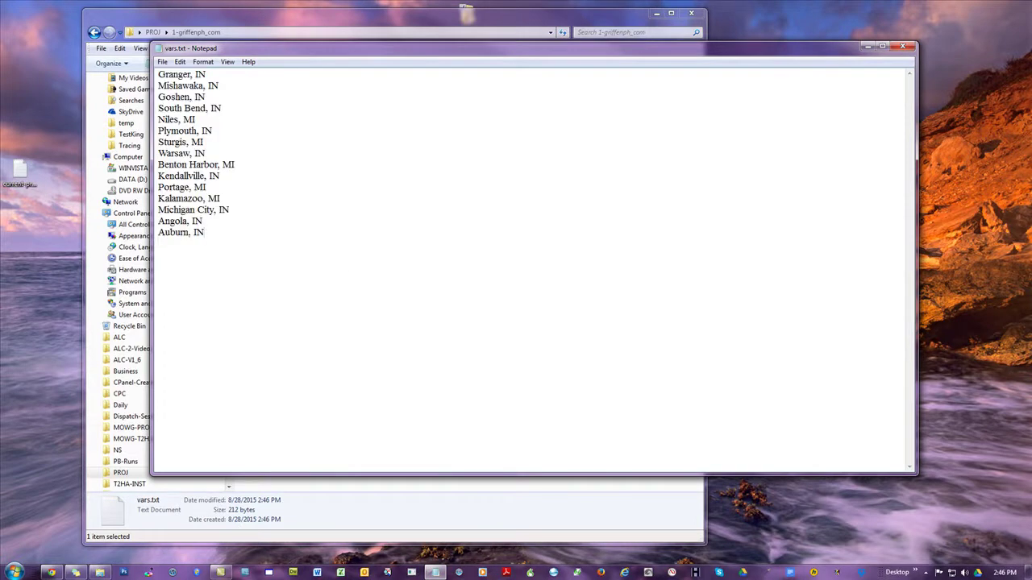
key("alt+Tab")
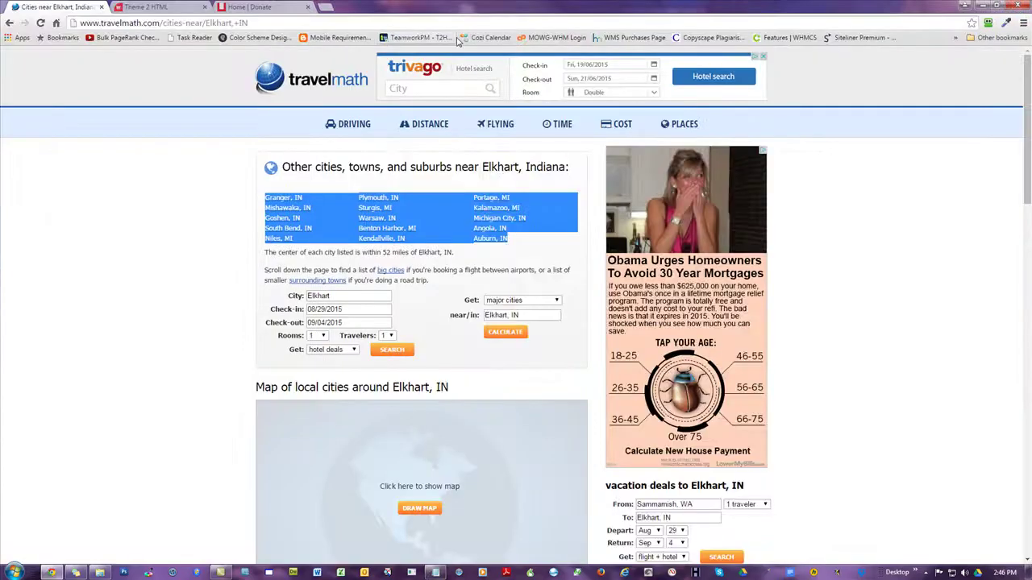
left_click(1017, 5)
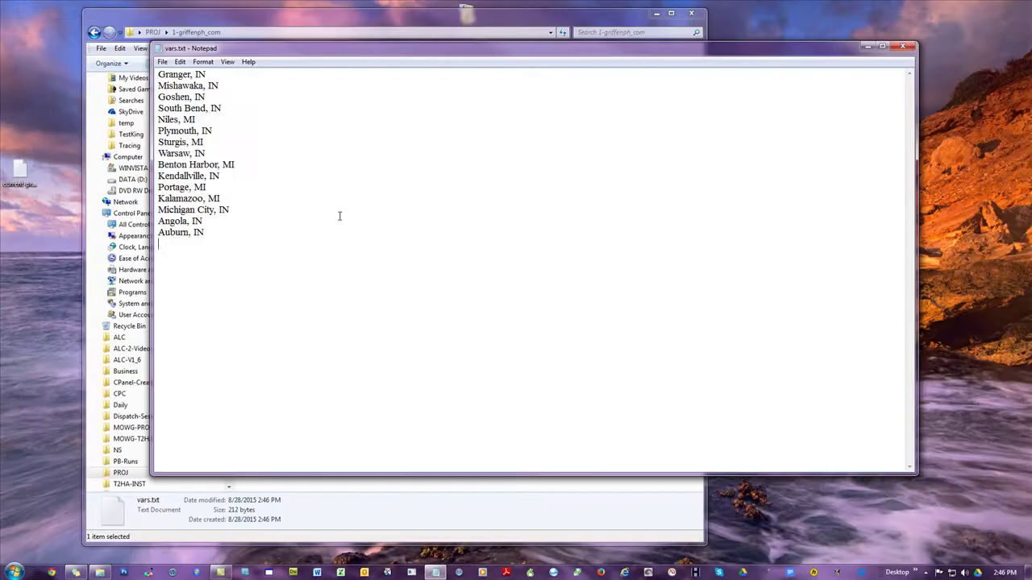
left_click(903, 47)
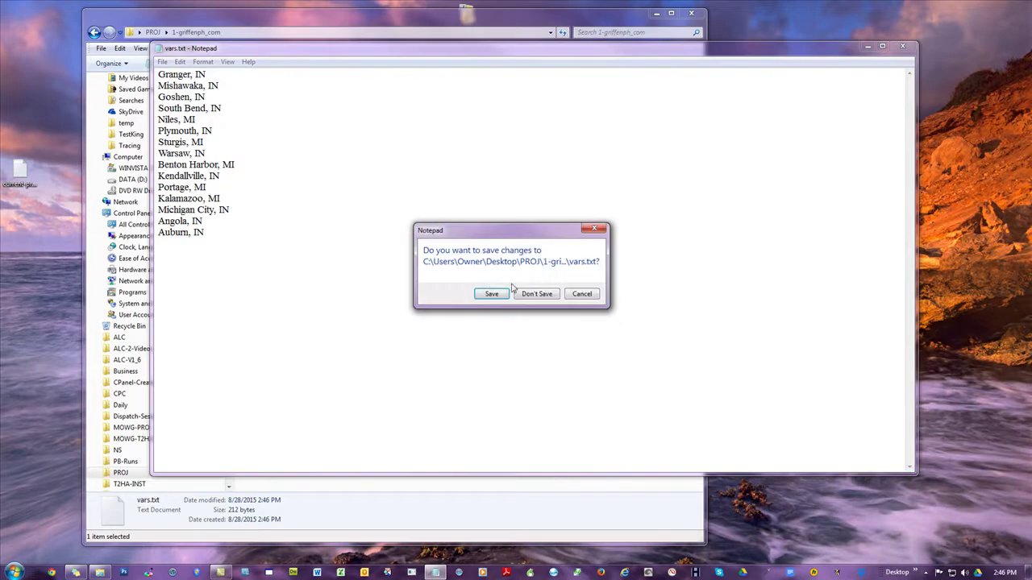
left_click(489, 292)
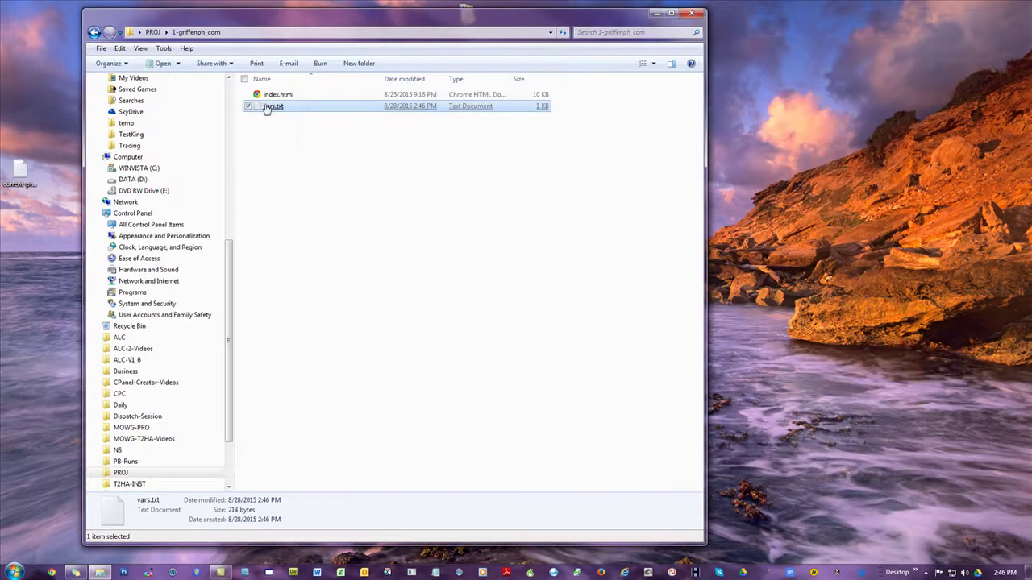
Rename vars.txt to vars.csv by changing its file extension.
right_click(266, 106)
left_click(294, 335)
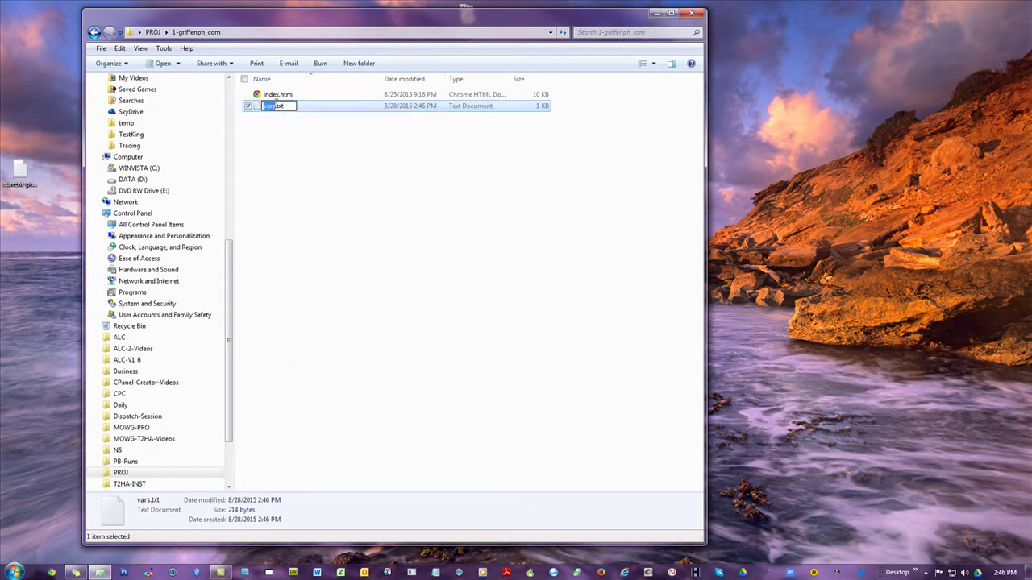
double_click(280, 106)
type("csv")
key("Return")
left_click(555, 295)
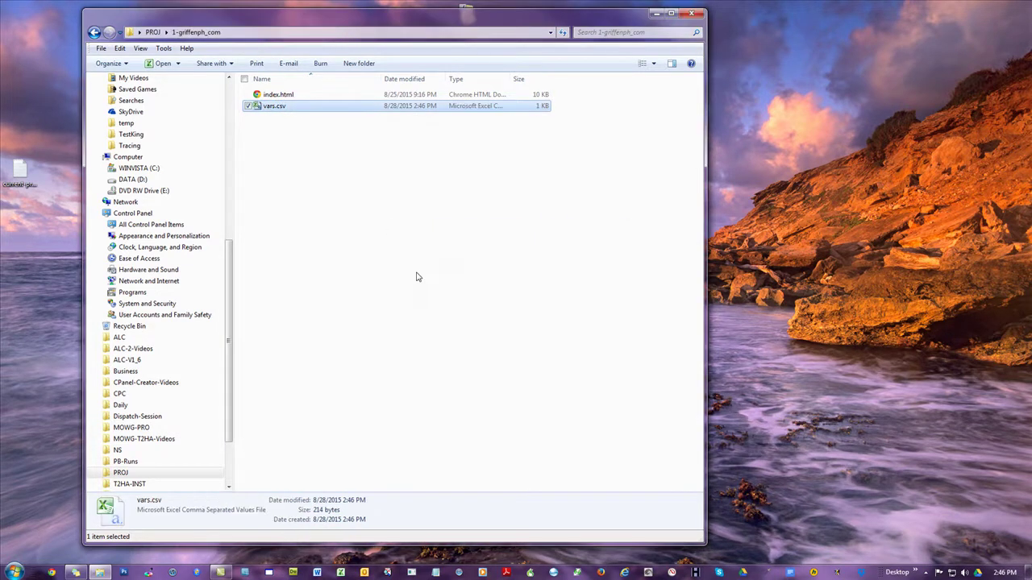
Open vars.csv in Excel, maximize the window and fit column A to the width of its city names.
left_click(273, 112)
double_click(272, 108)
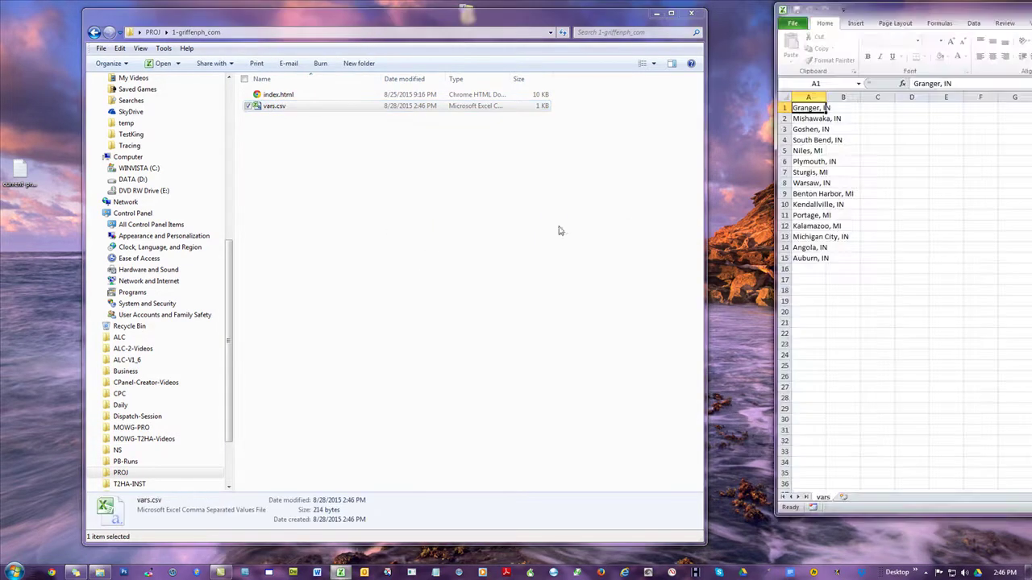
double_click(895, 20)
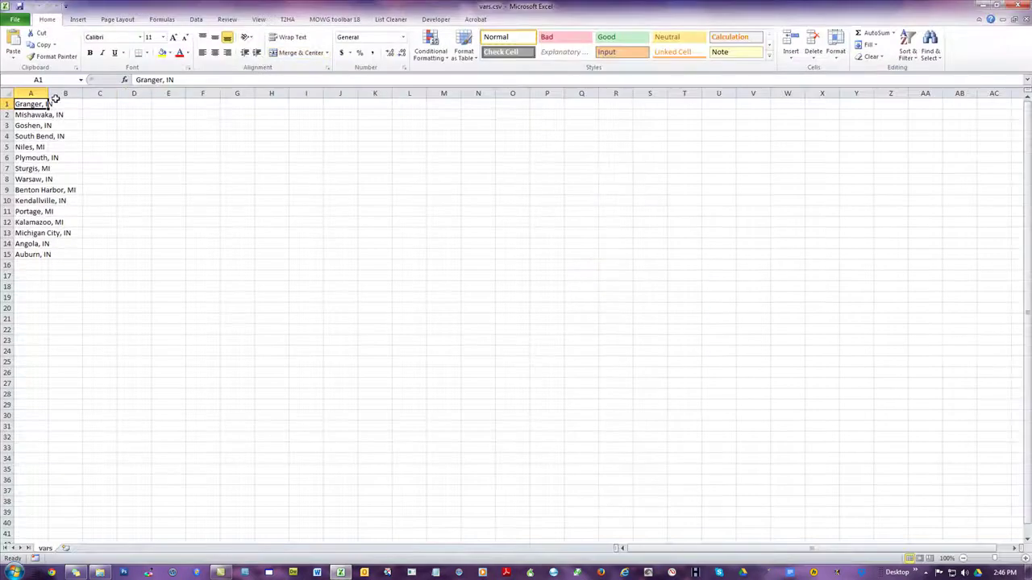
double_click(49, 93)
left_click(273, 199)
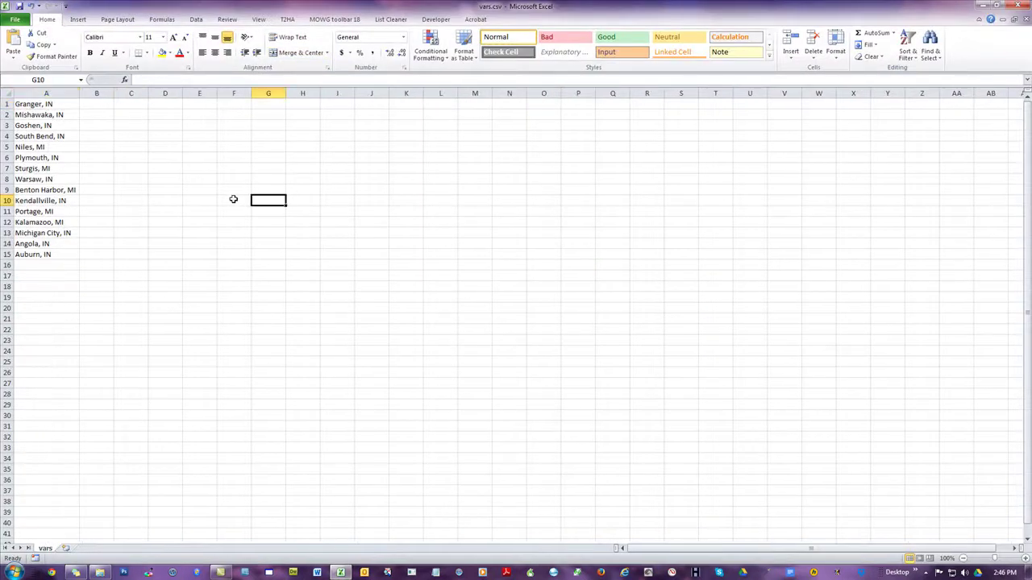
Insert an empty row above the city list and enter the header var1 in cell A1.
left_click(5, 104)
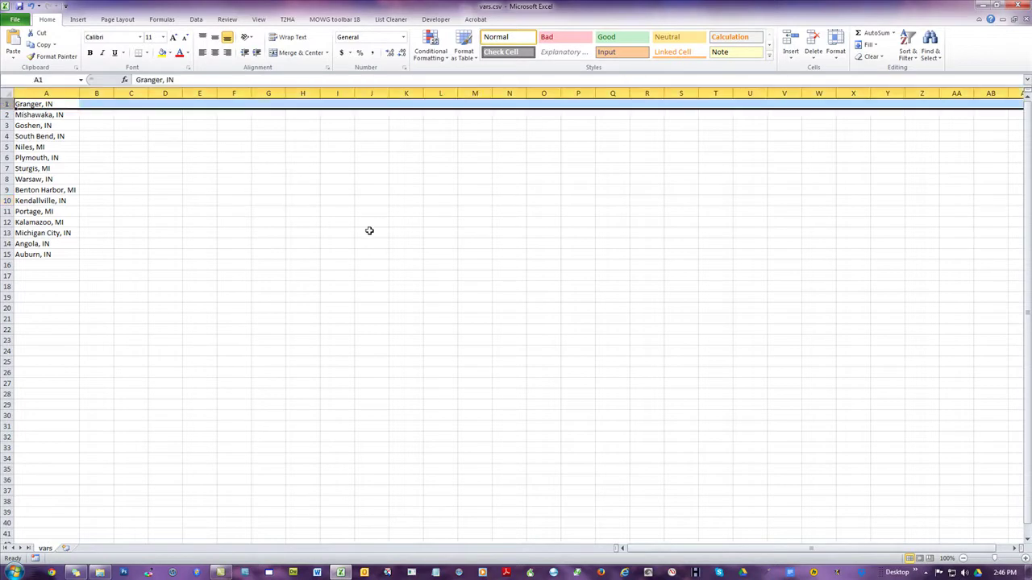
right_click(198, 102)
left_click(249, 179)
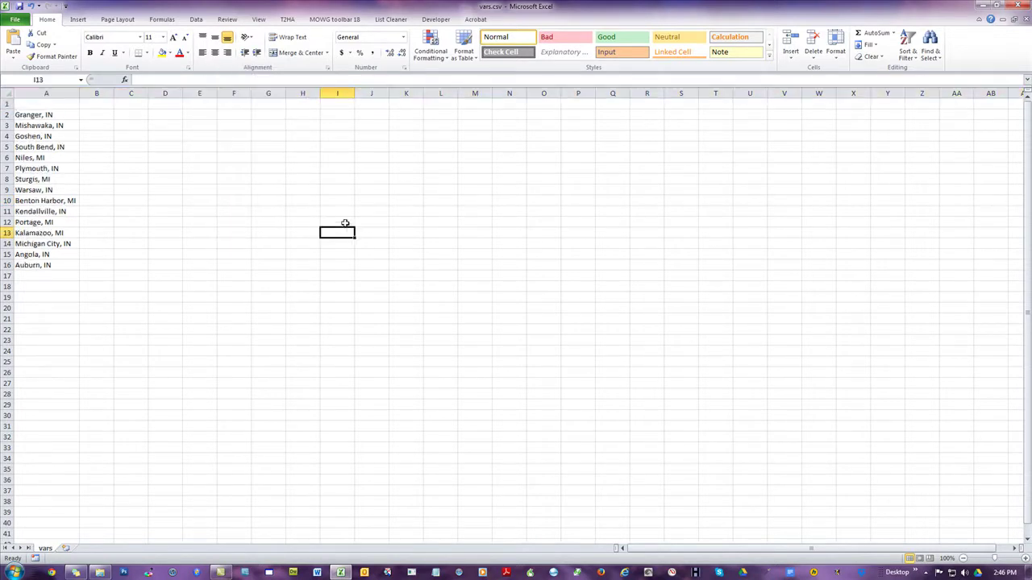
left_click(60, 104)
type("var")
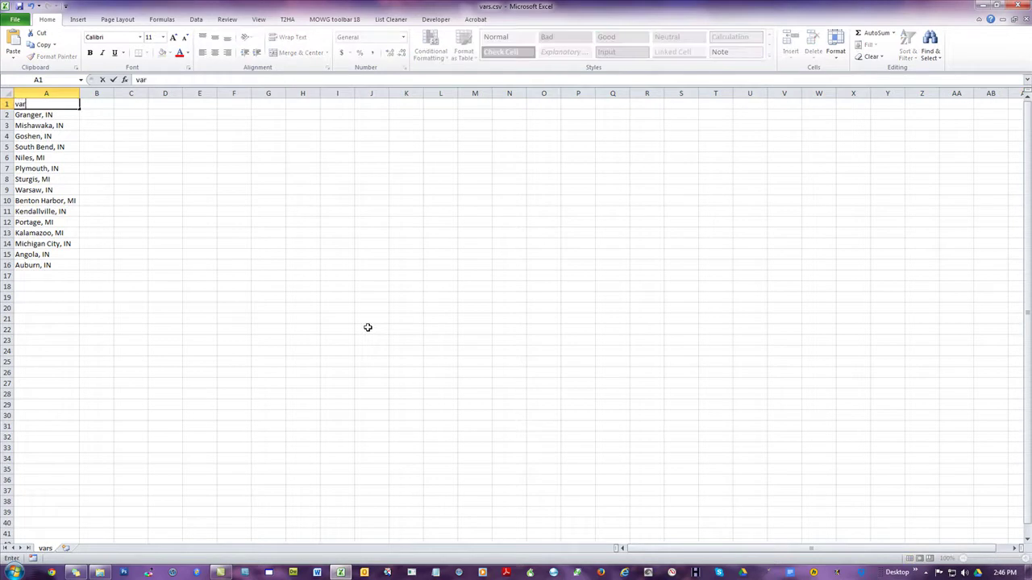
type("1")
left_click(367, 328)
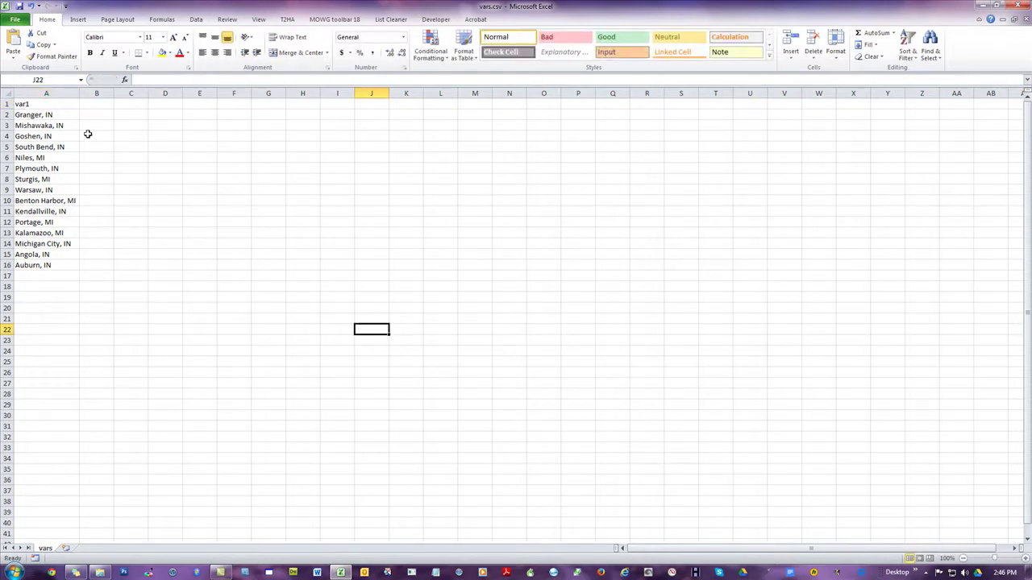
key("ctrl+Home")
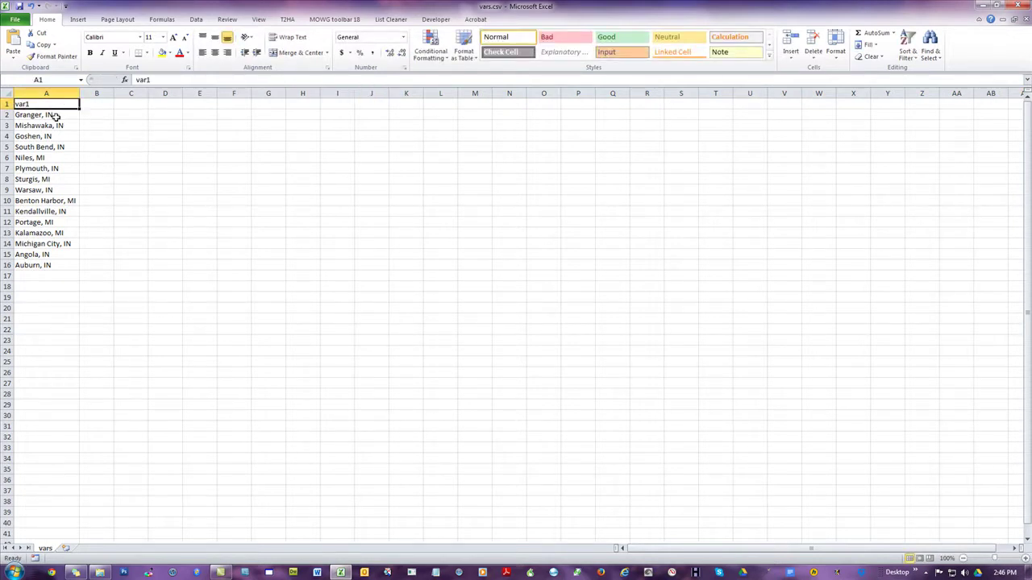
left_click_drag(49, 117, 44, 266)
left_click_drag(200, 200, 199, 190)
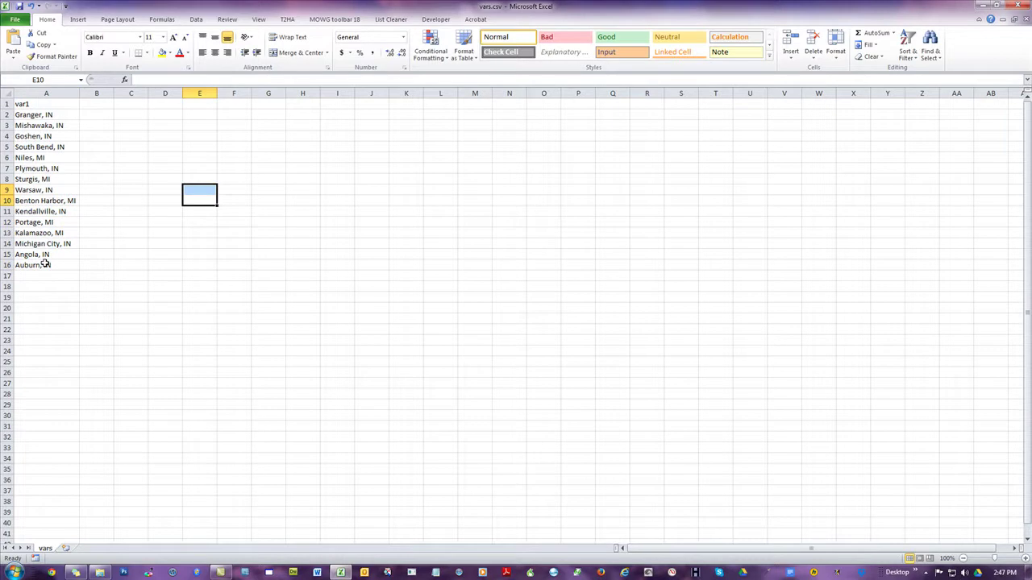
Append a pipe character (|) to the Plymouth, IN entry in cell A7.
double_click(67, 168)
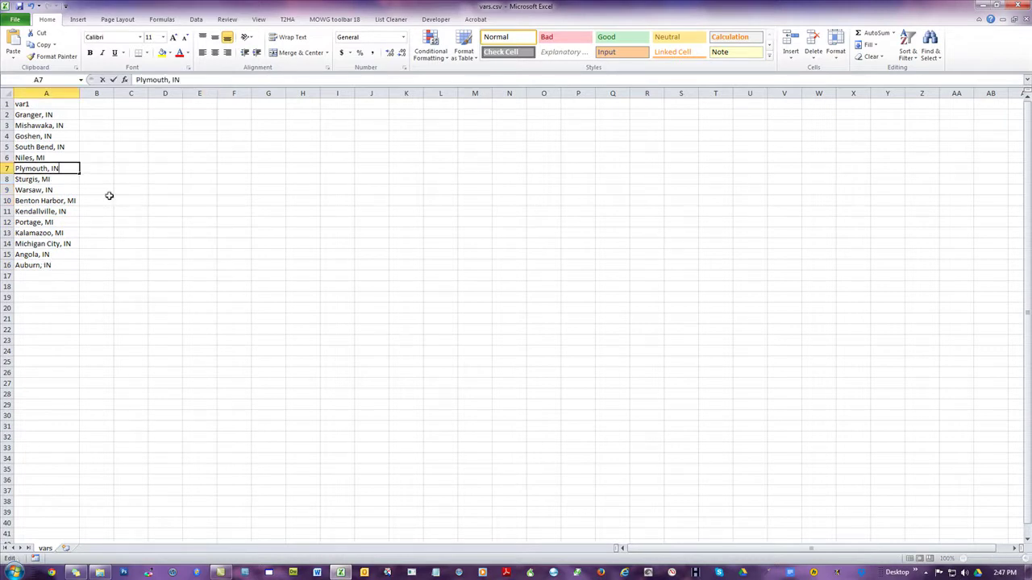
left_click(280, 244)
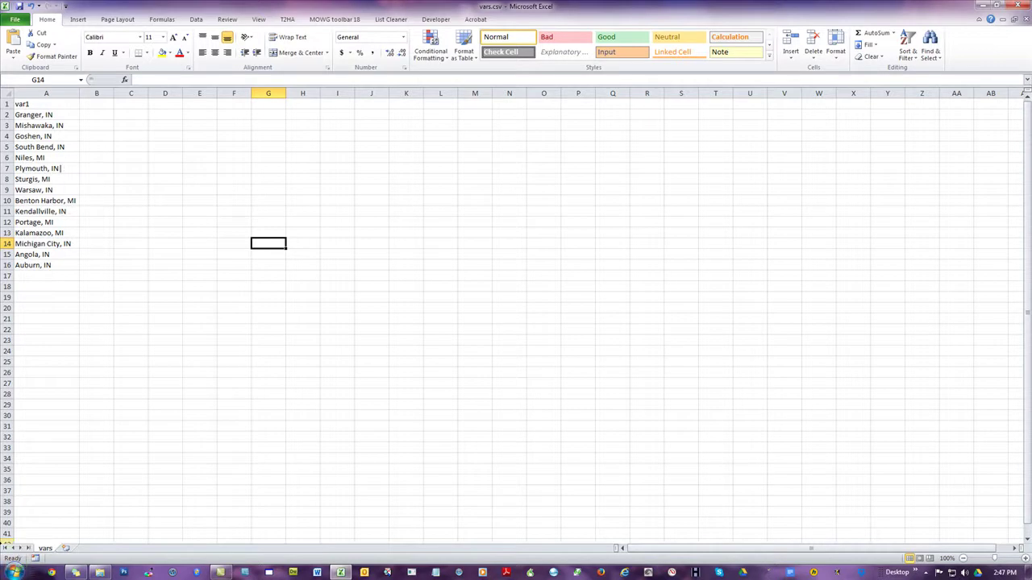
Switch to the Windows Control Panel and open the Region and Language settings.
left_click(15, 572)
left_click(161, 414)
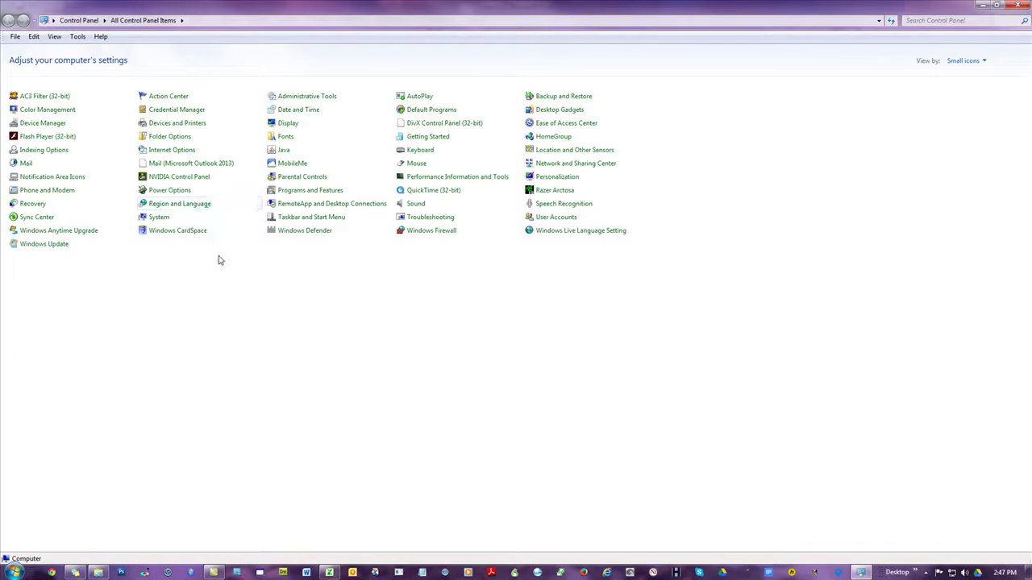
left_click(174, 207)
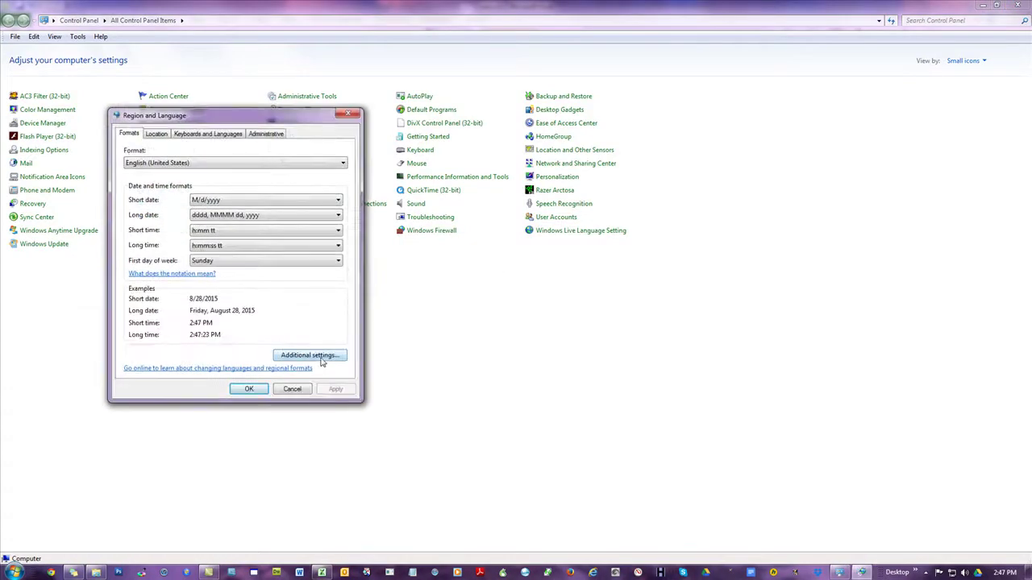
Look through the regional formats offered around English (United States) in the Region and Language settings.
left_click(157, 165)
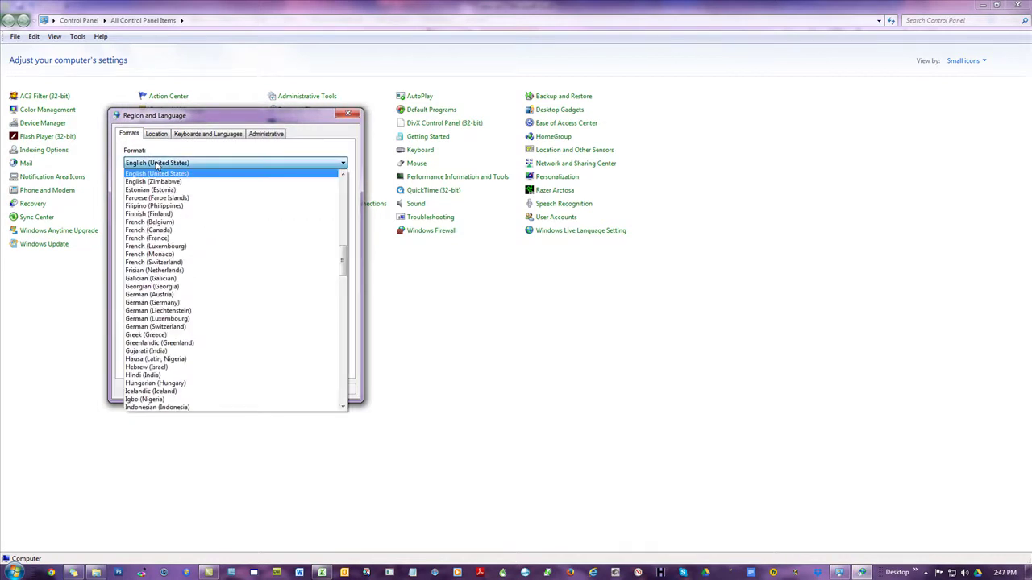
left_click(341, 174)
left_click(341, 174)
left_click(343, 175)
left_click(343, 175)
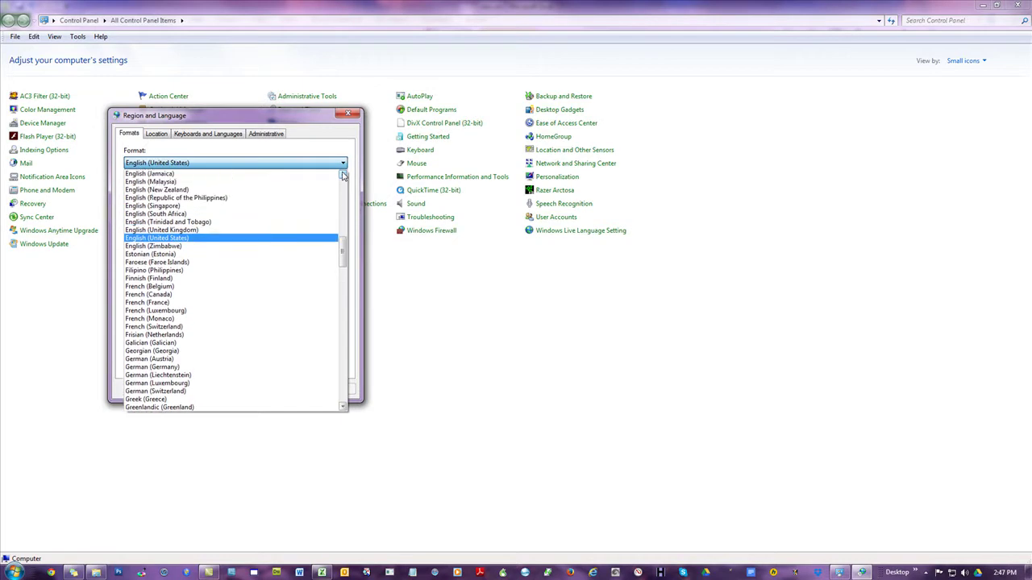
left_click(185, 165)
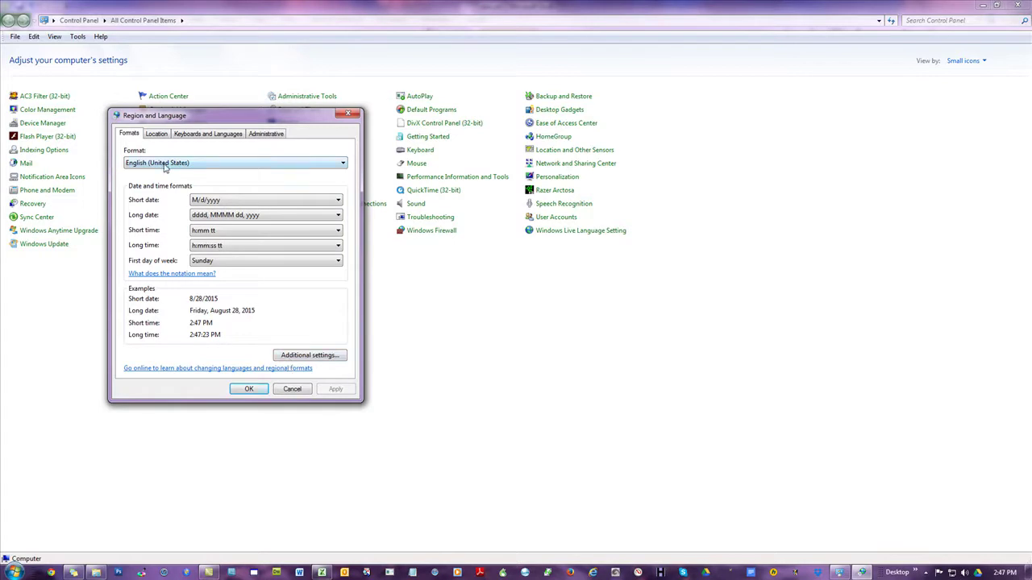
Set the list separator to a pipe (|) in the additional number format settings, accept the changes and close the Control Panel.
left_click(310, 355)
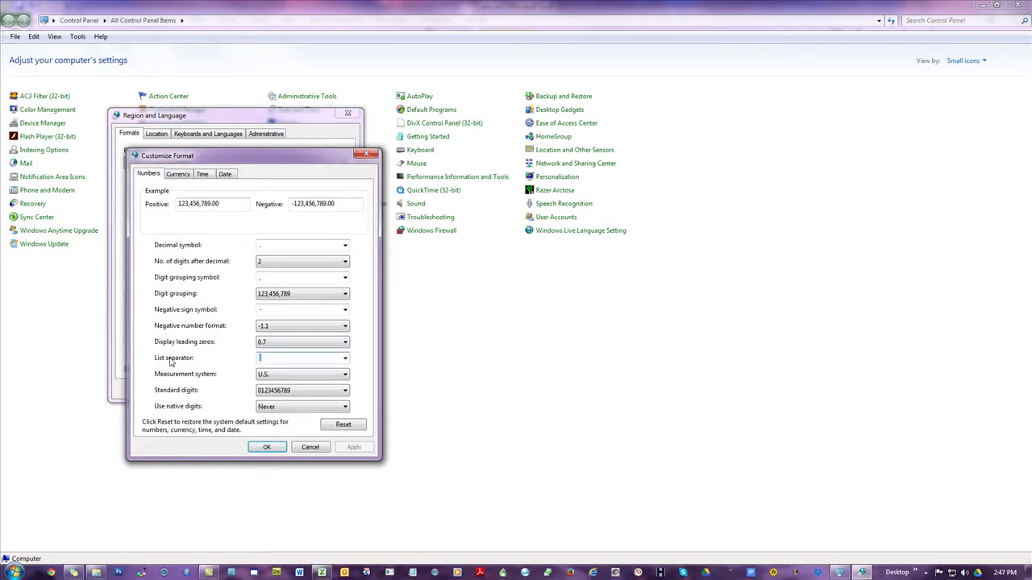
type(";")
left_click(344, 359)
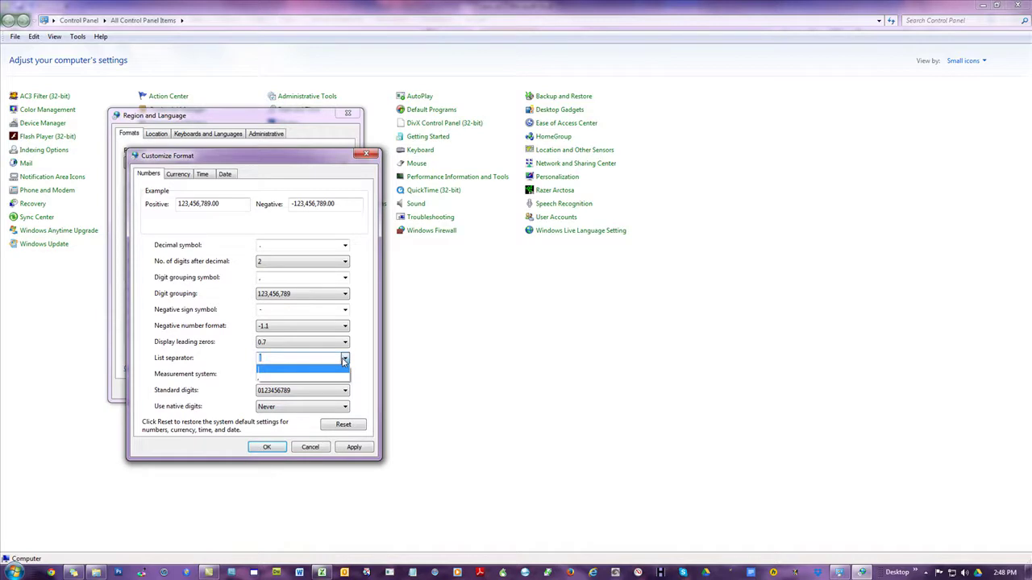
left_click(344, 360)
left_click(266, 447)
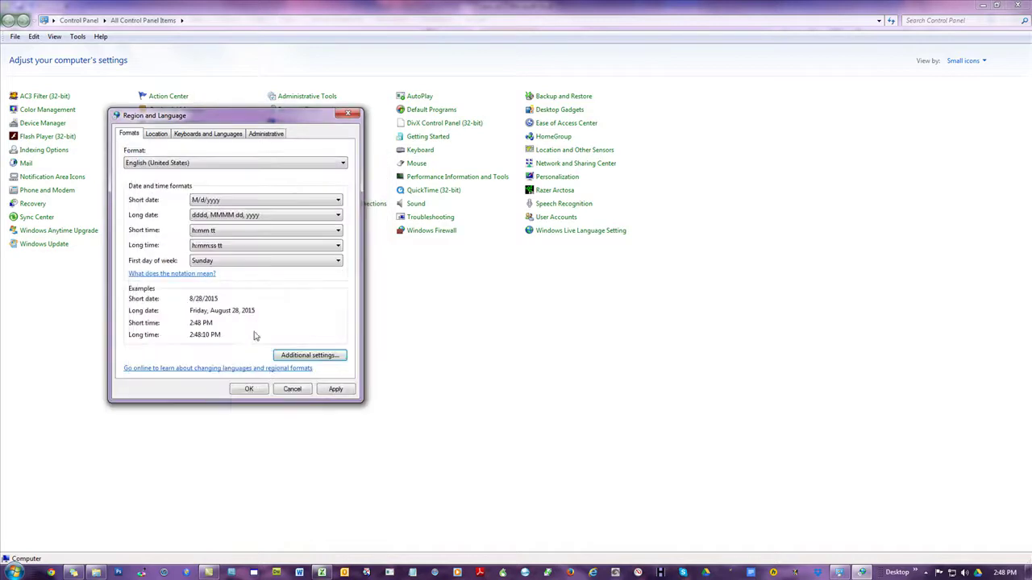
left_click(249, 389)
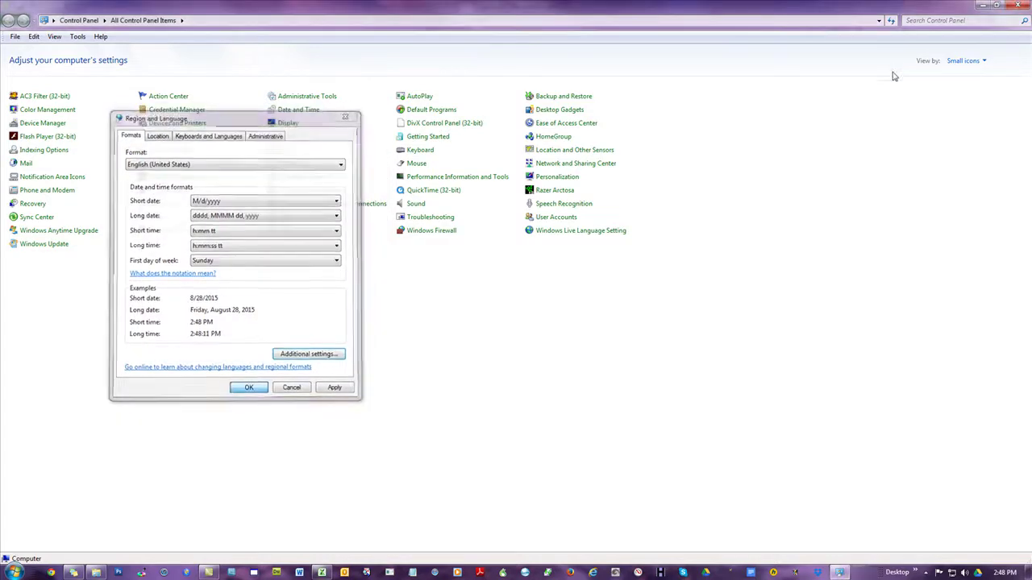
left_click(1017, 5)
Enter the header var2 in cell B1 of vars.csv and select the empty cell beneath it.
left_click(173, 193)
left_click(95, 104)
type("var")
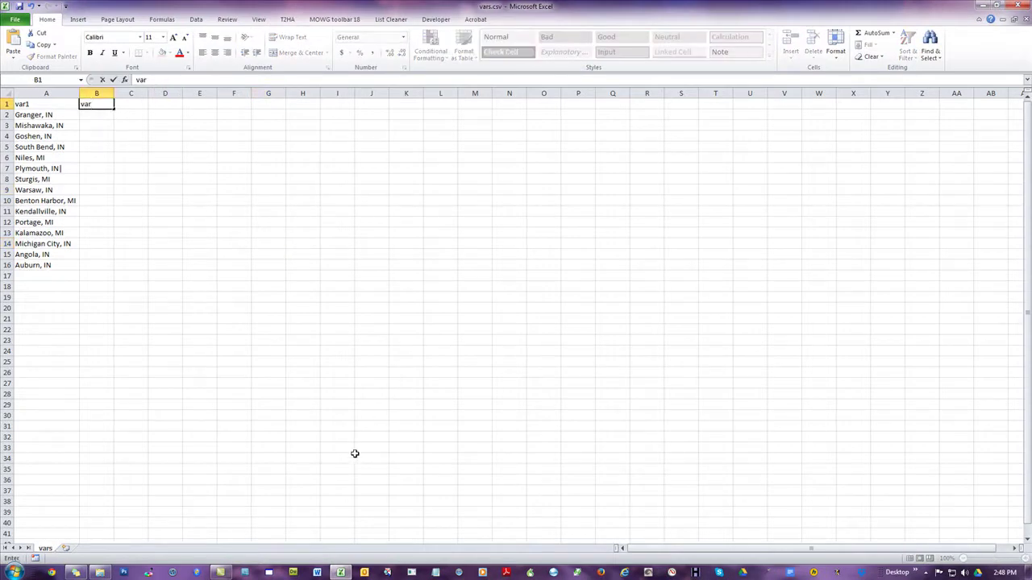
type("2")
left_click(367, 404)
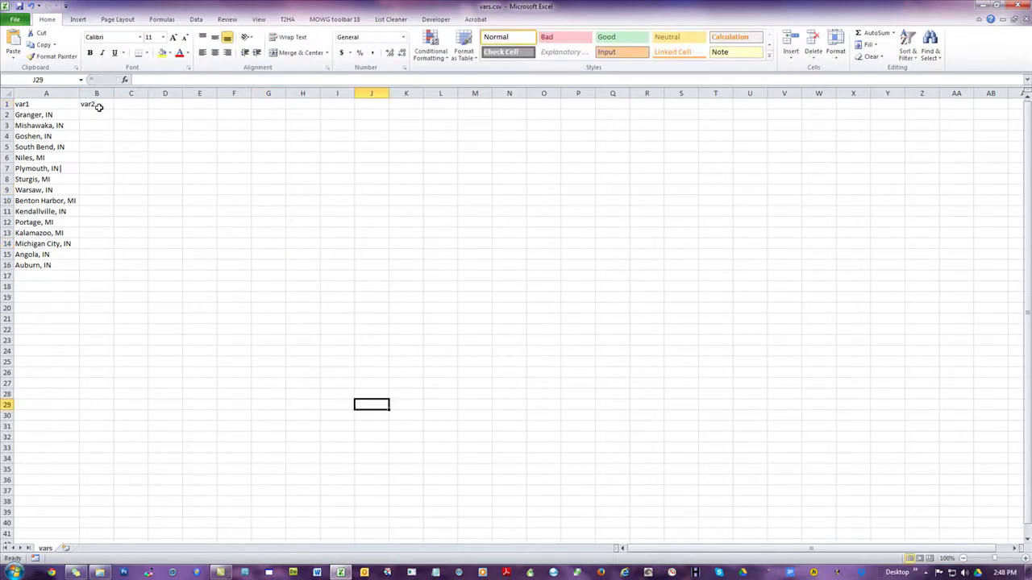
left_click(97, 113)
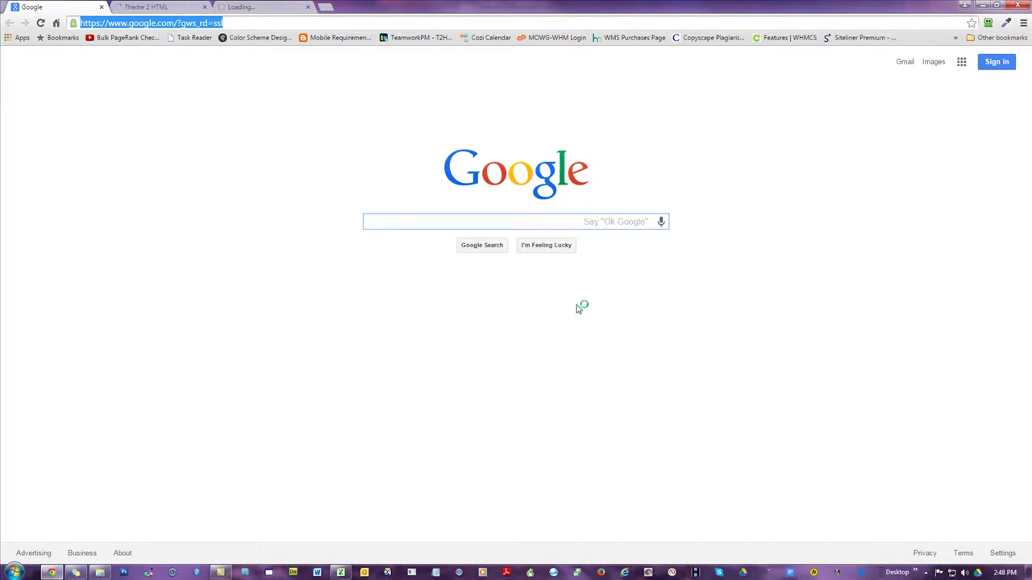
Search Google in Chrome for "plumber keywords" and open the Top Plumbing Keywords for SEO result from Plumber SEO.
left_click(472, 221)
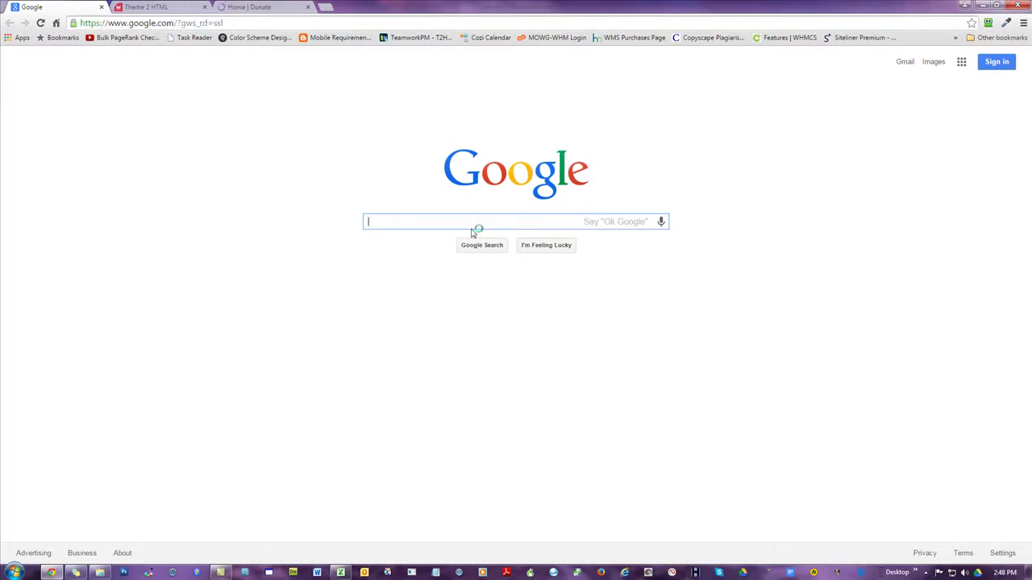
type("plumber")
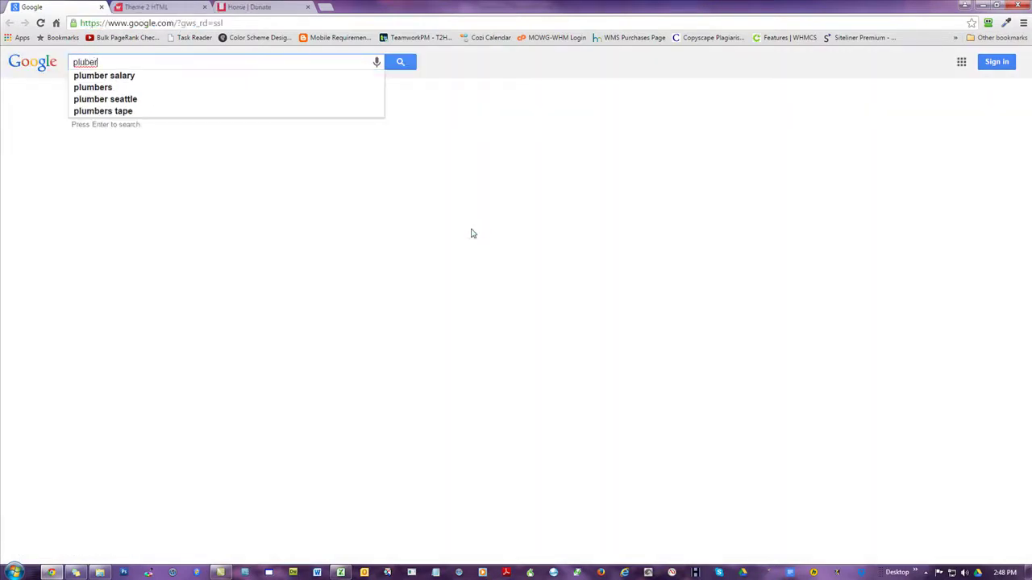
key("BackSpace")
key("BackSpace")
key("BackSpace")
key("BackSpace")
type("mber m")
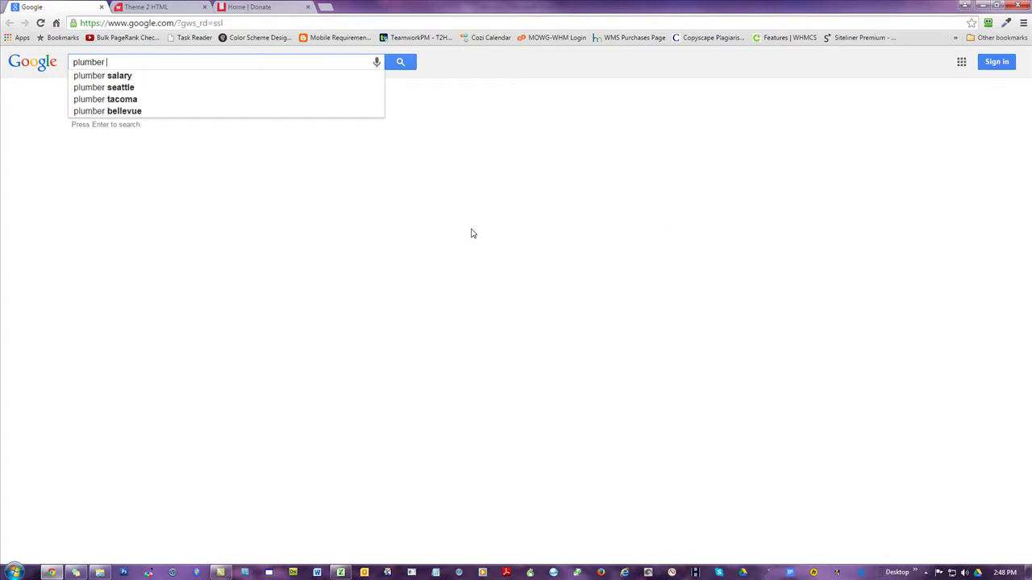
key("BackSpace")
type("keyw")
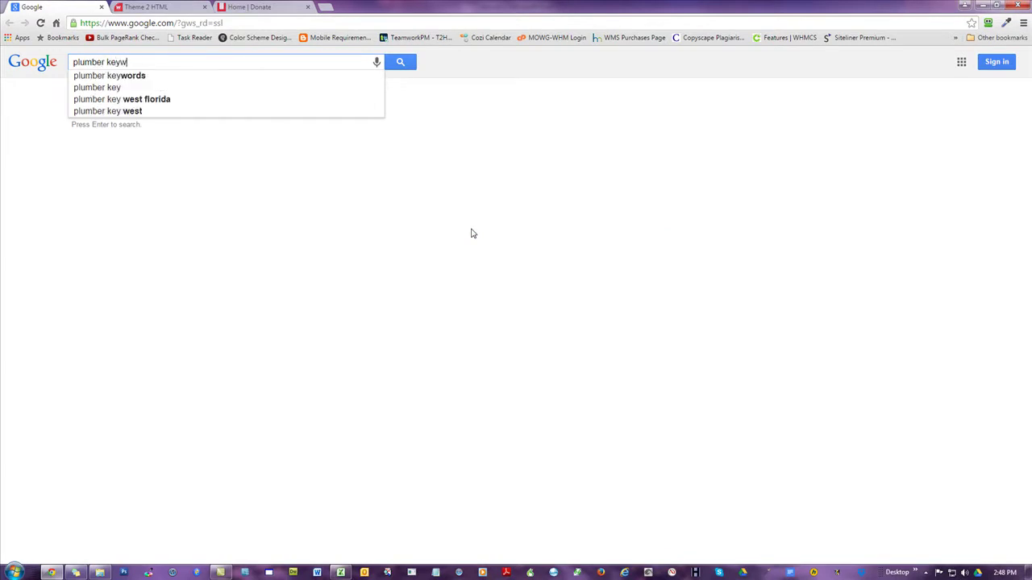
type("ords")
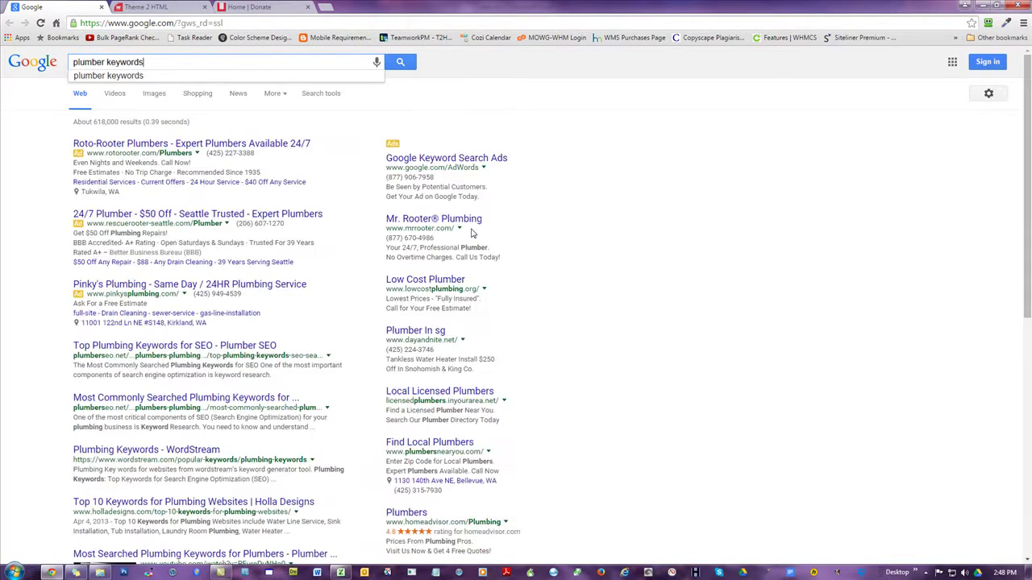
key("Return")
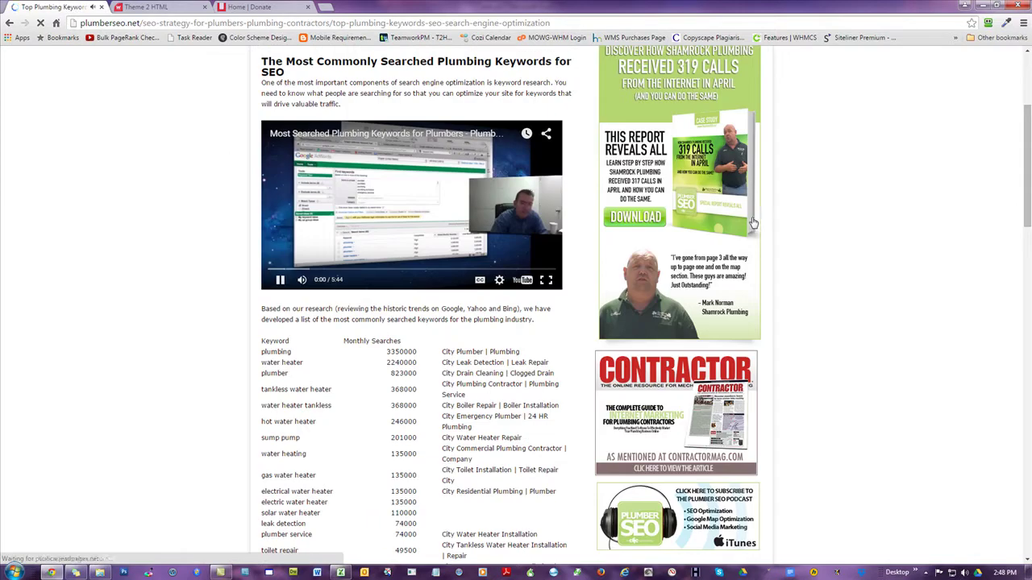
Pause the page's video and copy the whole plumbing keyword table, from plumbing down to residential plumber.
left_click(286, 281)
scroll(916, 223, "down", 3)
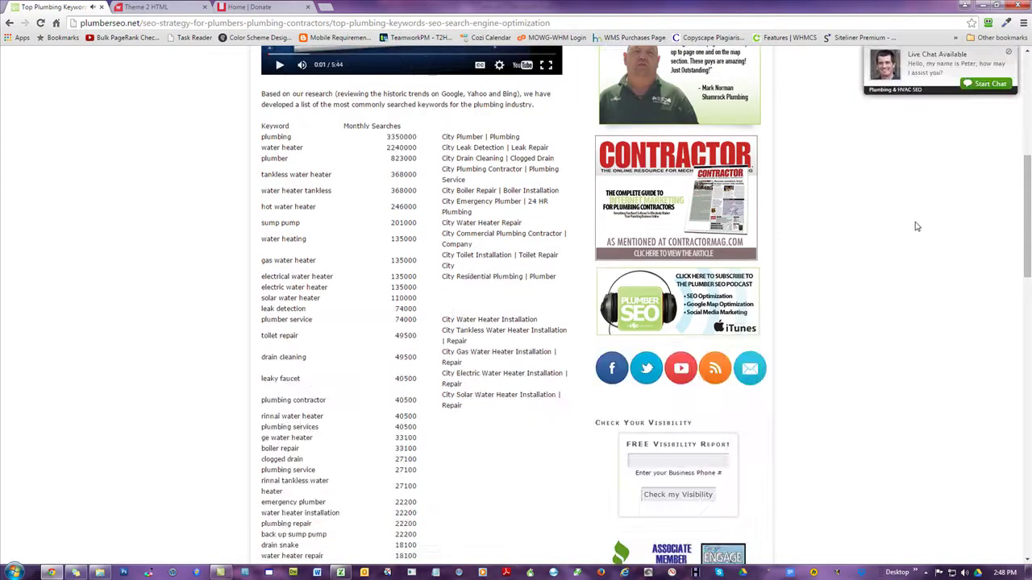
scroll(916, 225, "down", 1)
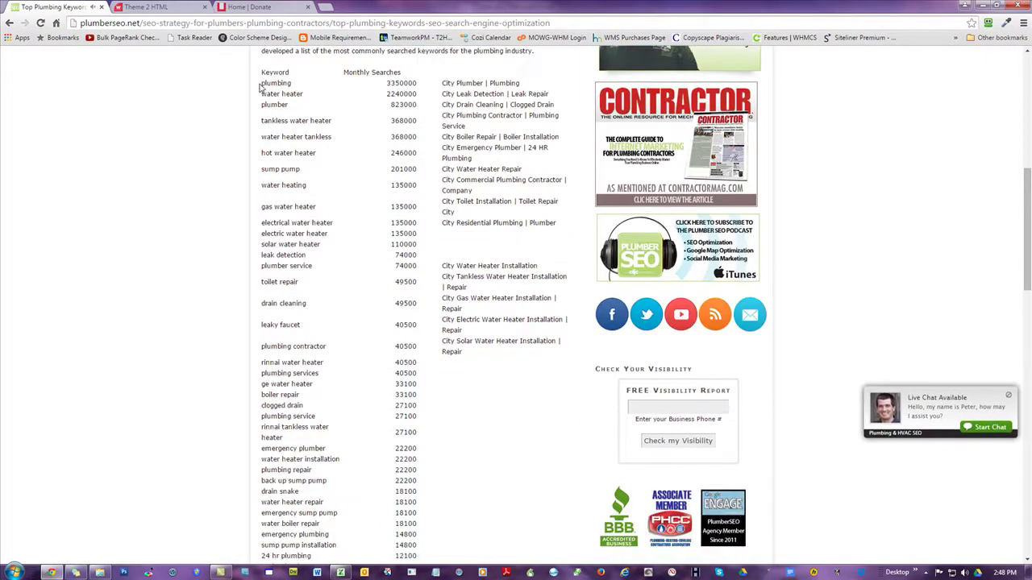
left_click_drag(262, 84, 423, 311)
right_click(306, 125)
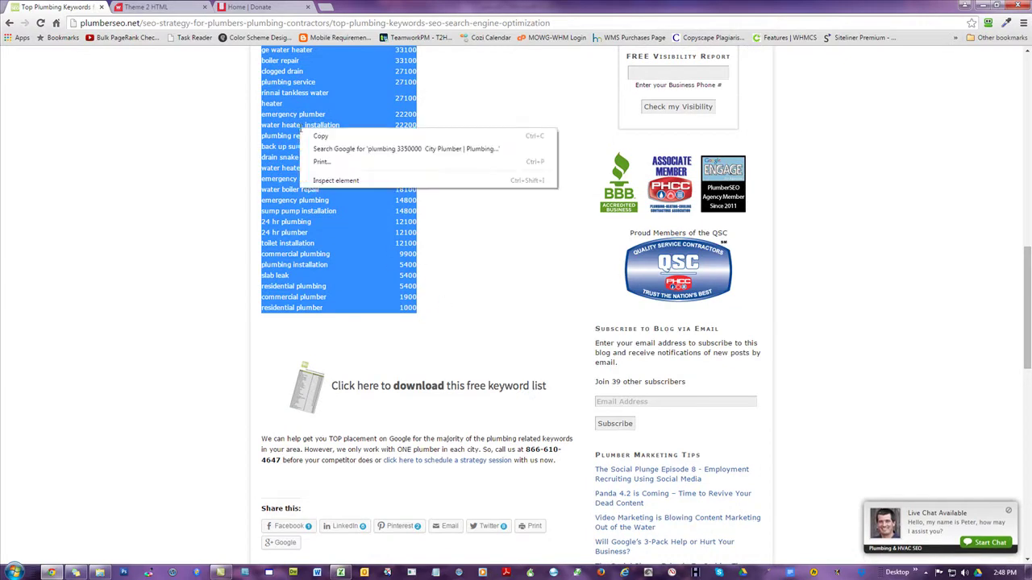
left_click(338, 134)
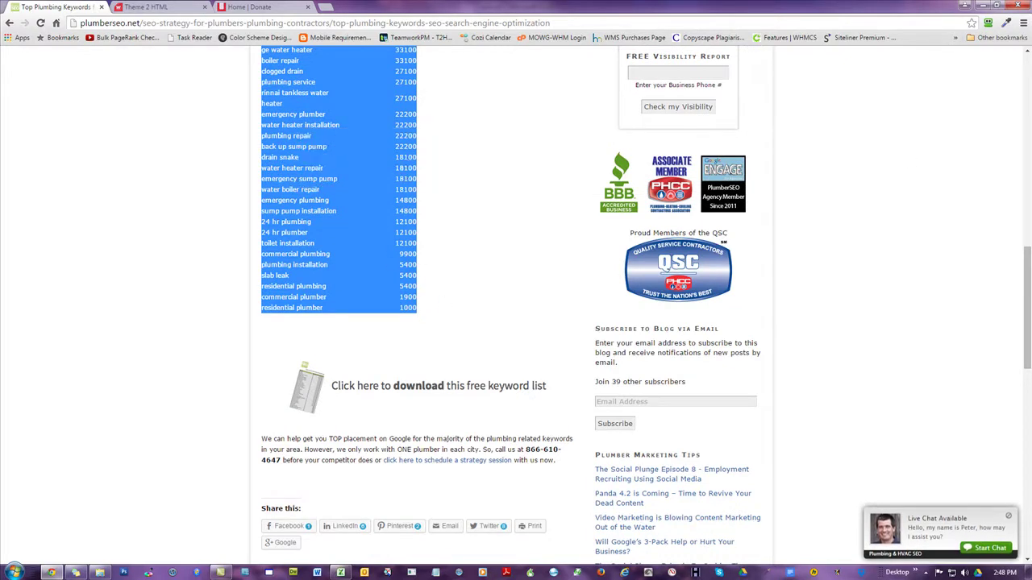
Switch to Excel, paste the keyword table at cell H1 of vars.csv with destination formatting, and widen column H to fit its contents.
left_click(340, 573)
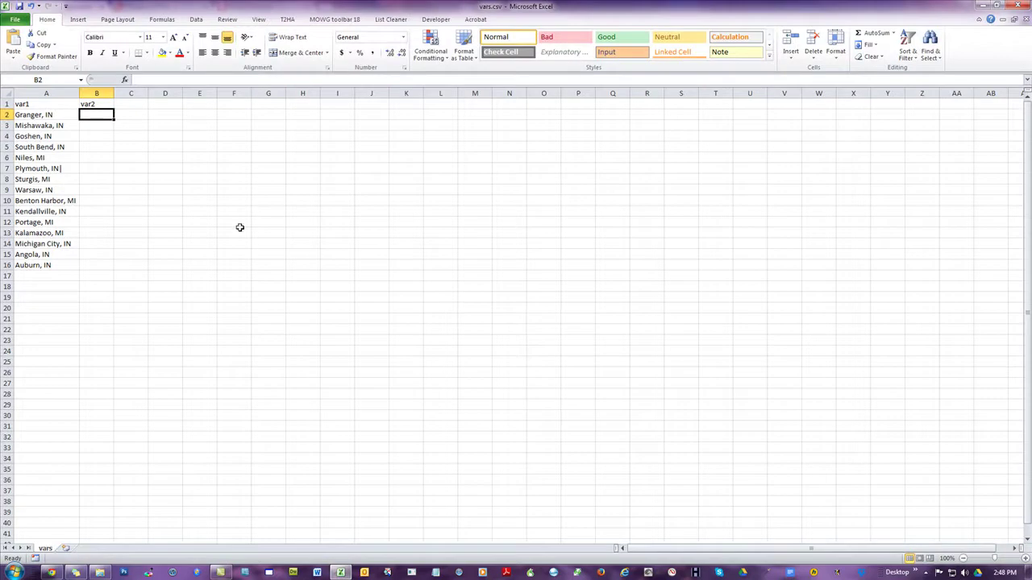
left_click(292, 113)
right_click(299, 103)
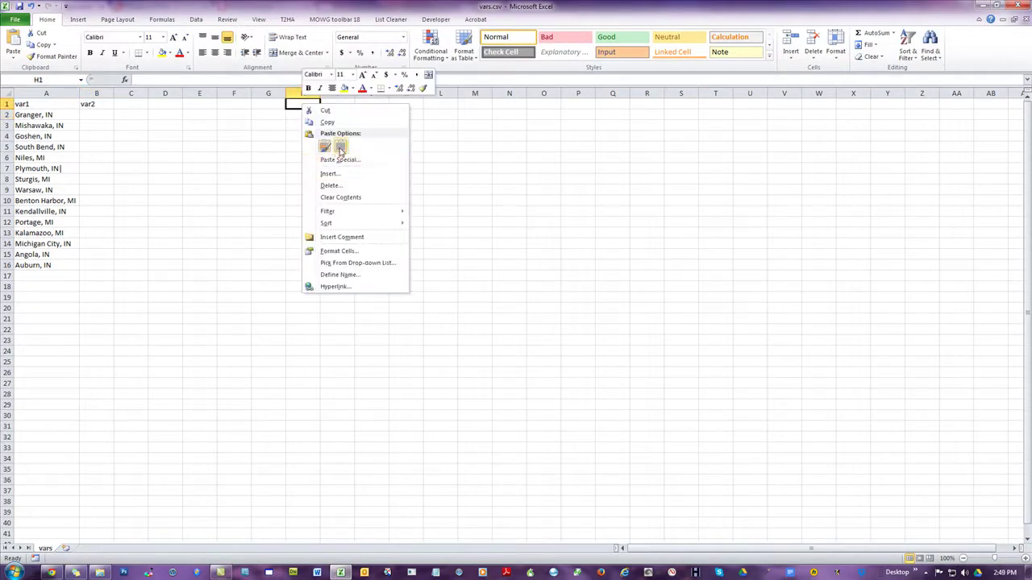
left_click(325, 147)
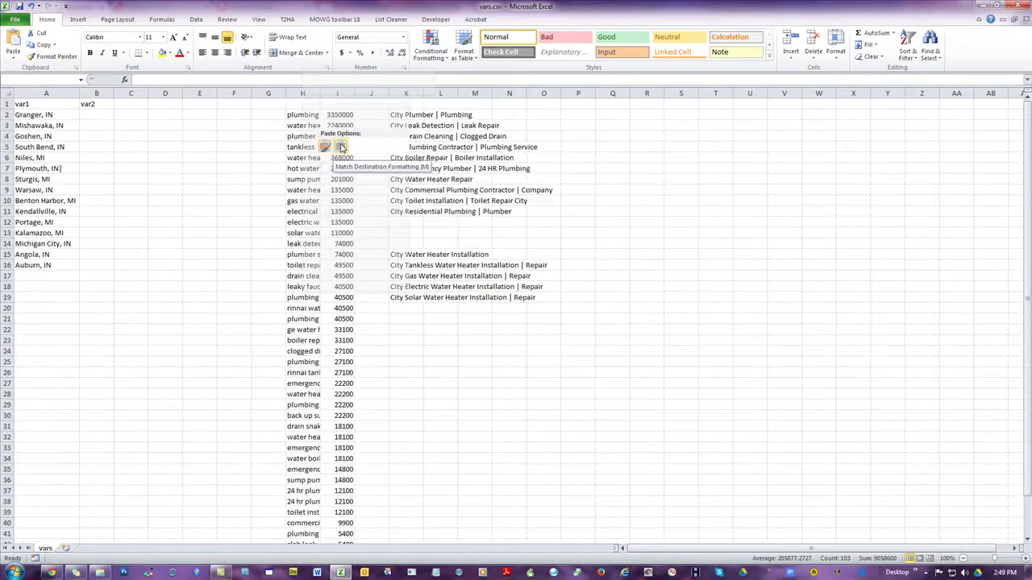
left_click(341, 148)
left_click(691, 231)
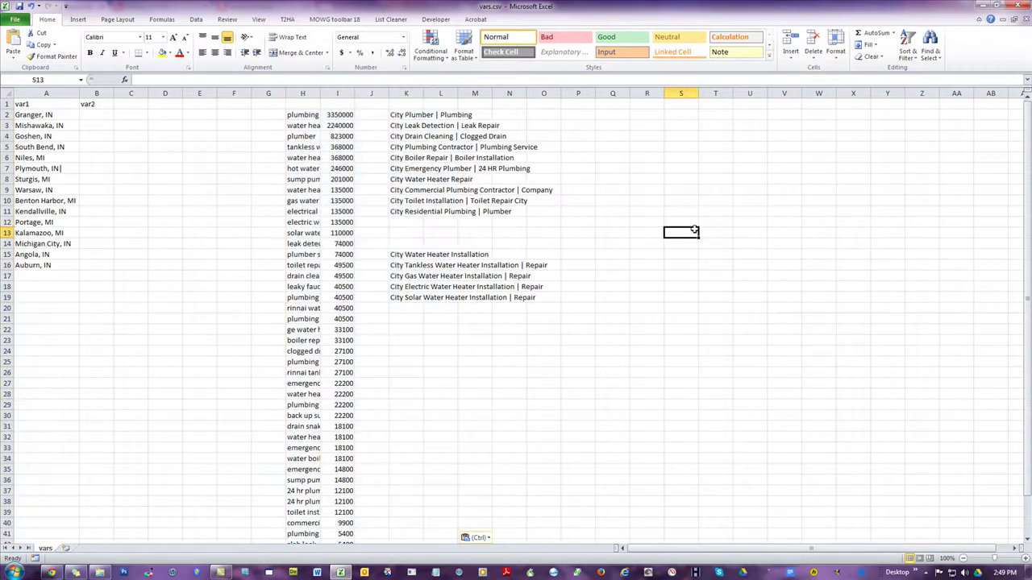
double_click(320, 93)
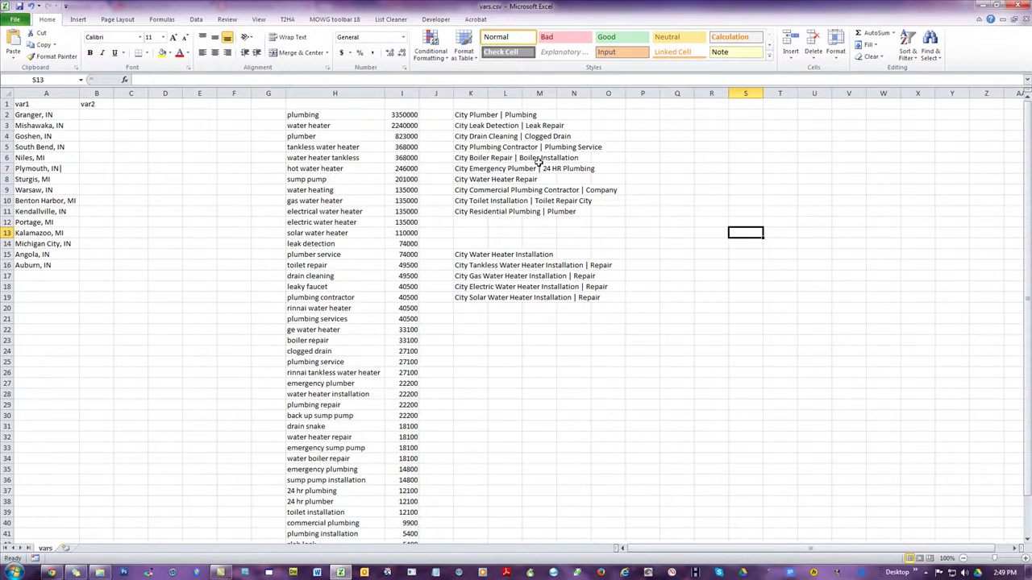
Delete columns I through Y, which hold the search volumes and the City keyword phrases.
left_click(395, 93)
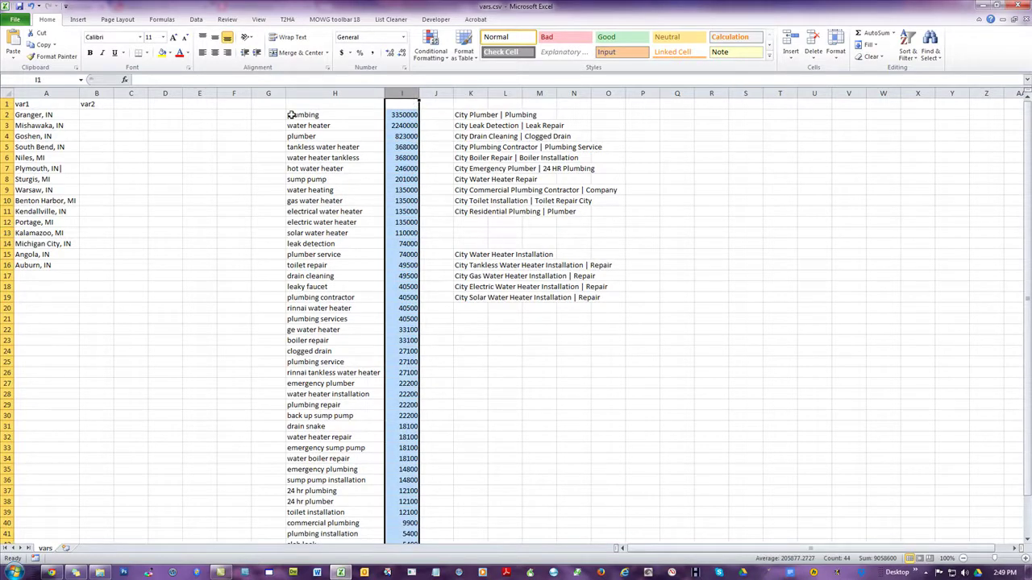
left_click(745, 232)
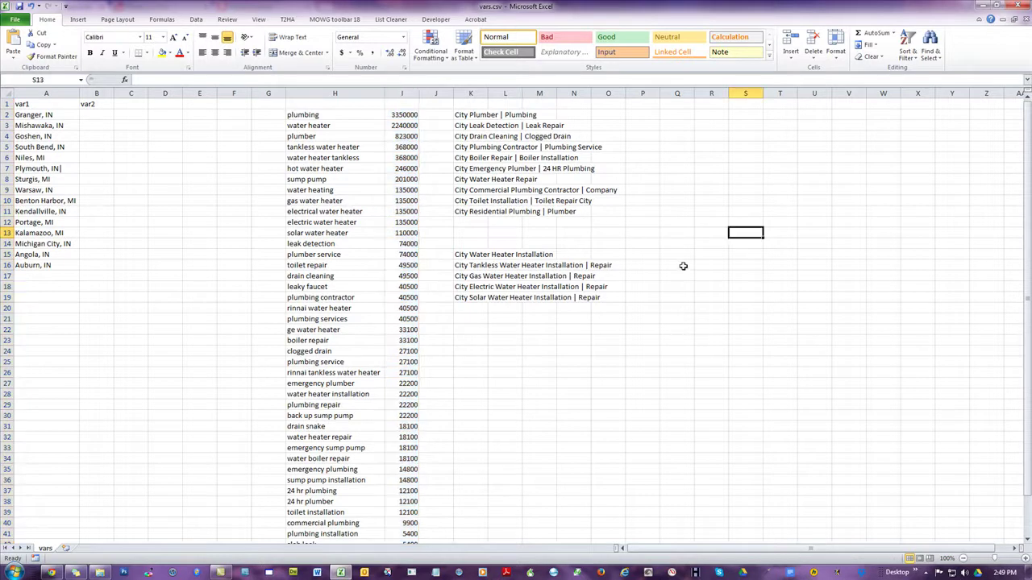
scroll(683, 266, "down", 4)
scroll(682, 266, "up", 4)
left_click_drag(401, 89, 955, 201)
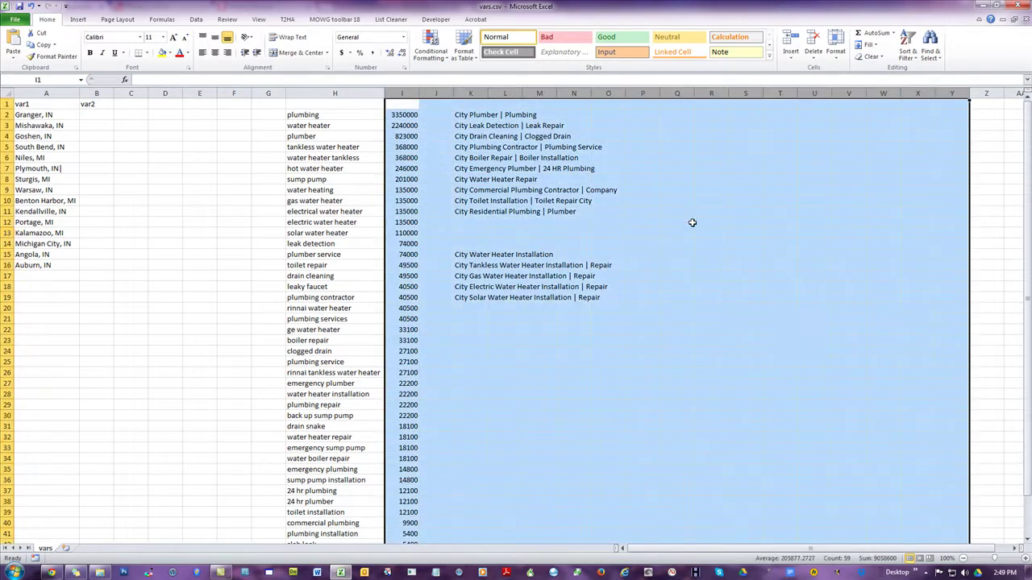
right_click(501, 182)
left_click(542, 268)
left_click(222, 189)
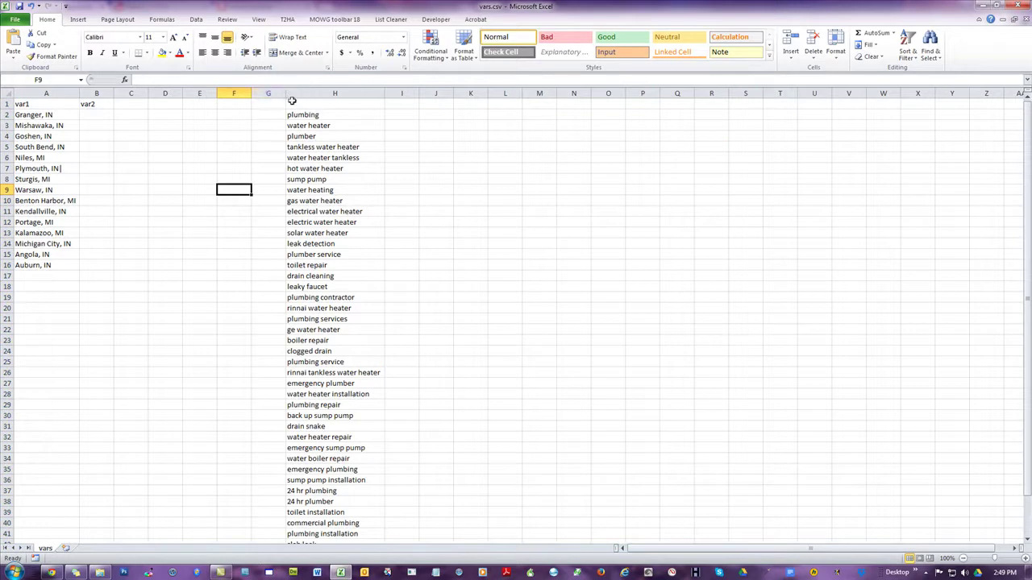
Delete columns B through G so the keyword list sits directly beside the cities.
left_click_drag(269, 93, 93, 93)
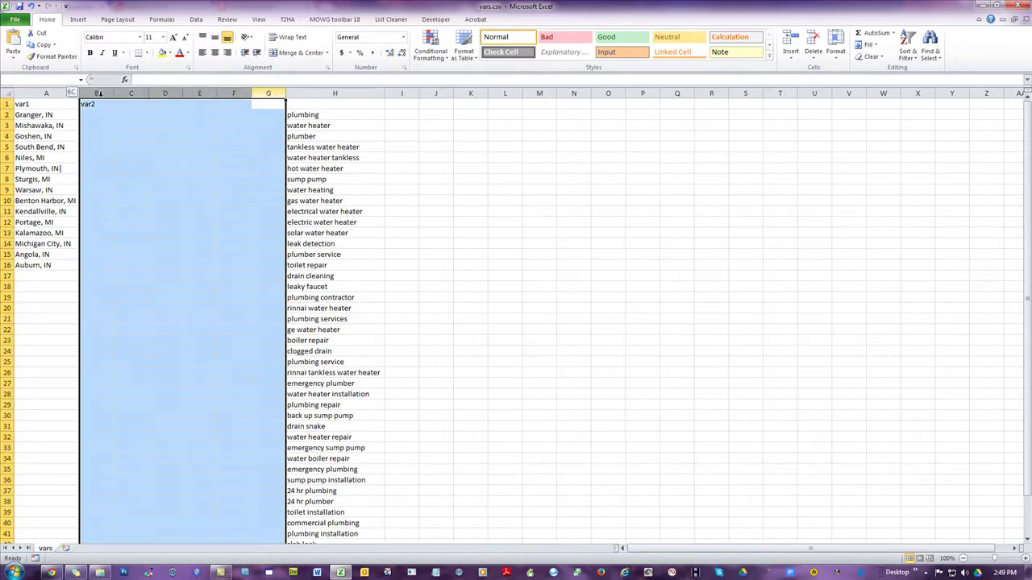
right_click(110, 195)
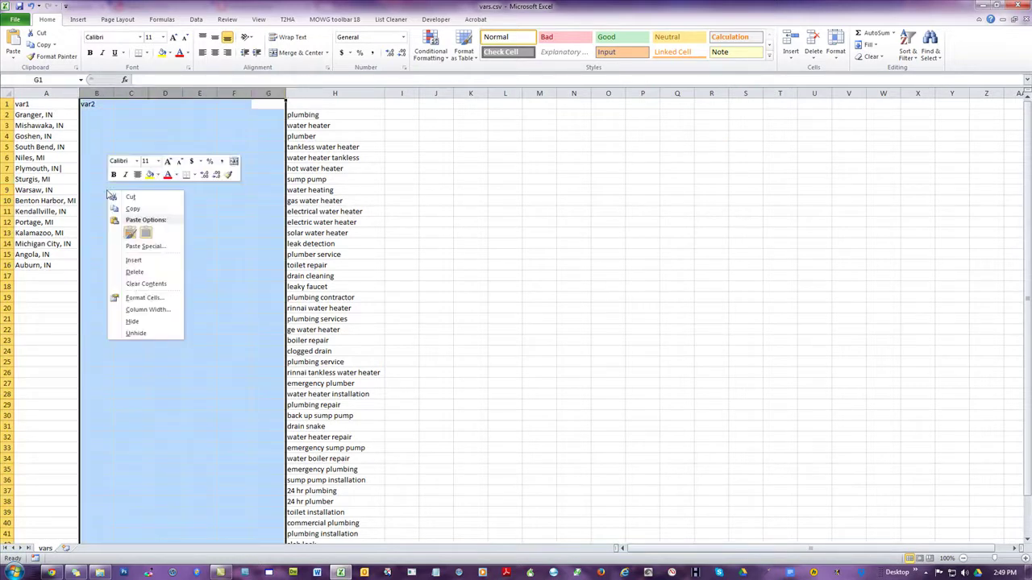
left_click(134, 273)
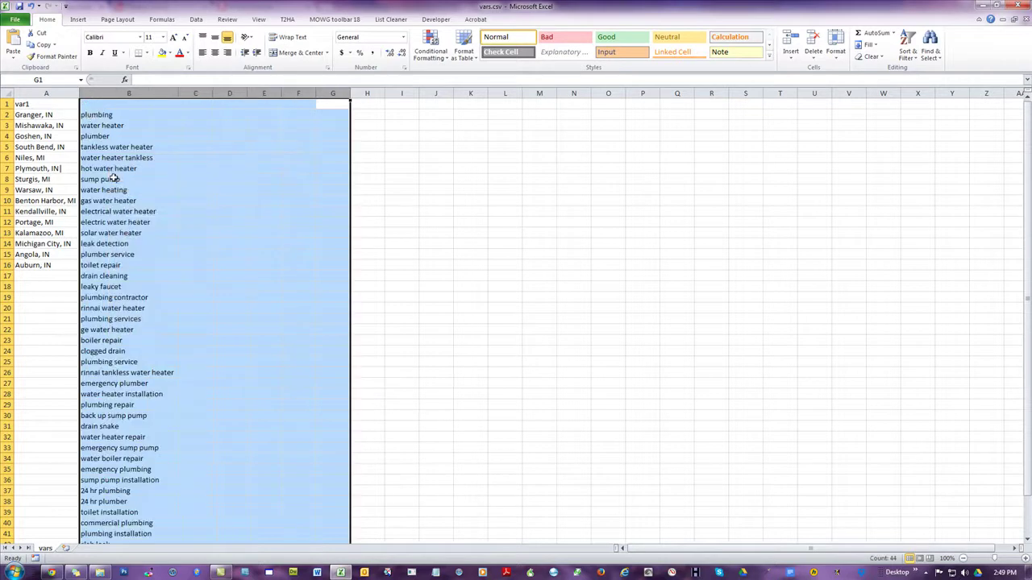
Enter the header var2 in cell B1 above the keywords and save vars.csv, keeping the CSV format.
left_click(90, 105)
type("var2")
left_click_drag(457, 295, 457, 286)
left_click_drag(46, 93, 128, 93)
left_click(375, 163)
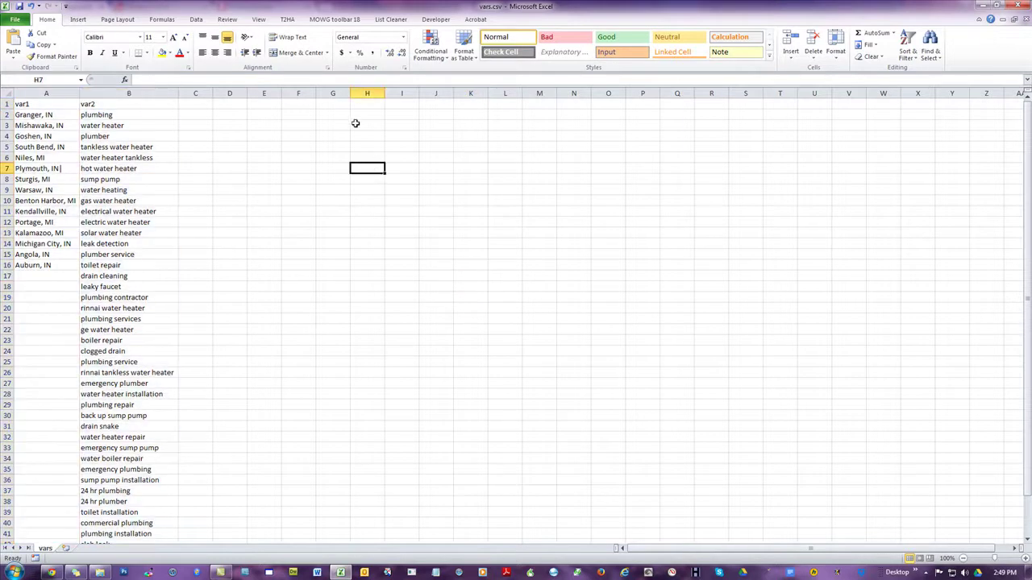
left_click(19, 6)
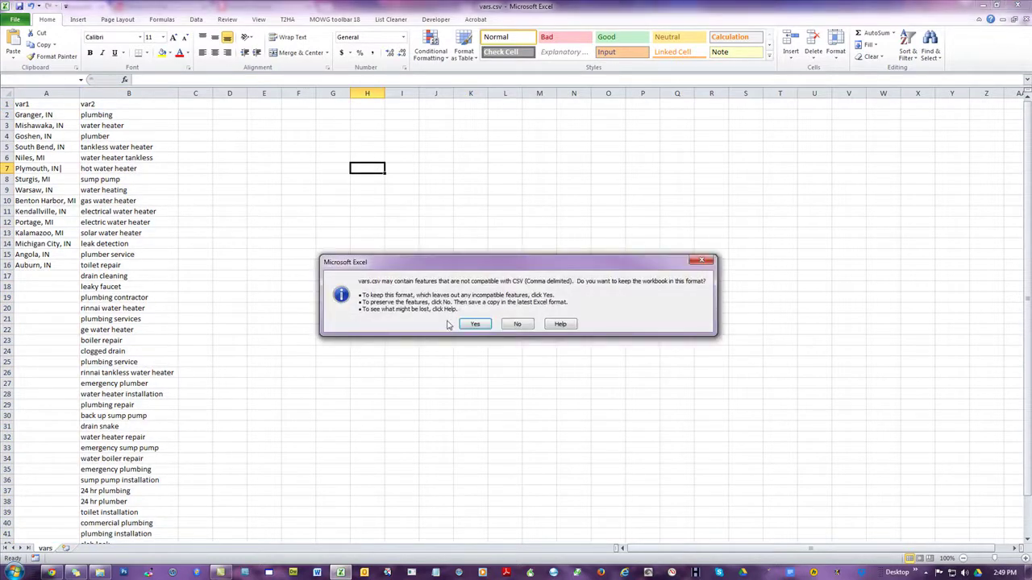
left_click(474, 324)
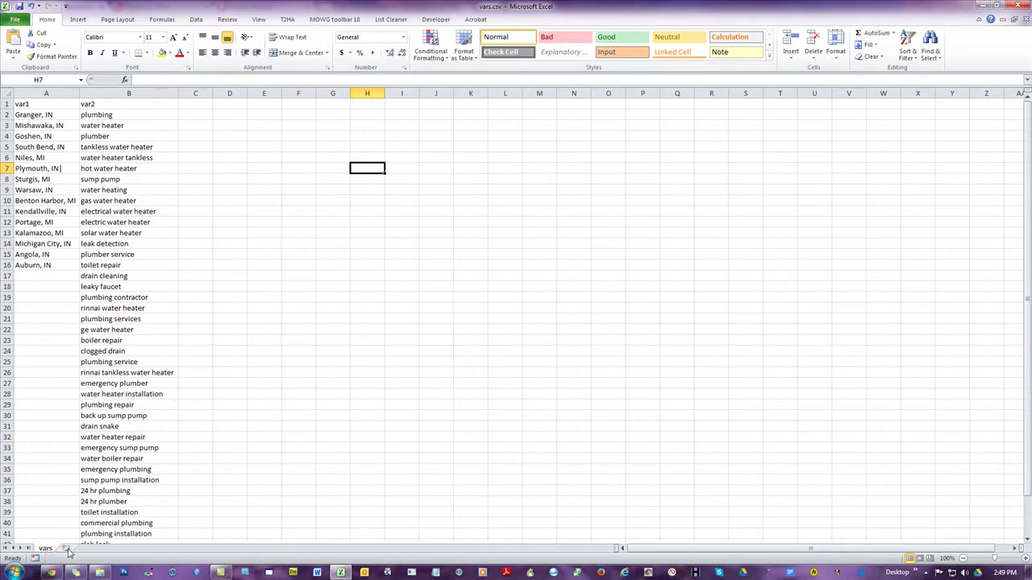
left_click(66, 548)
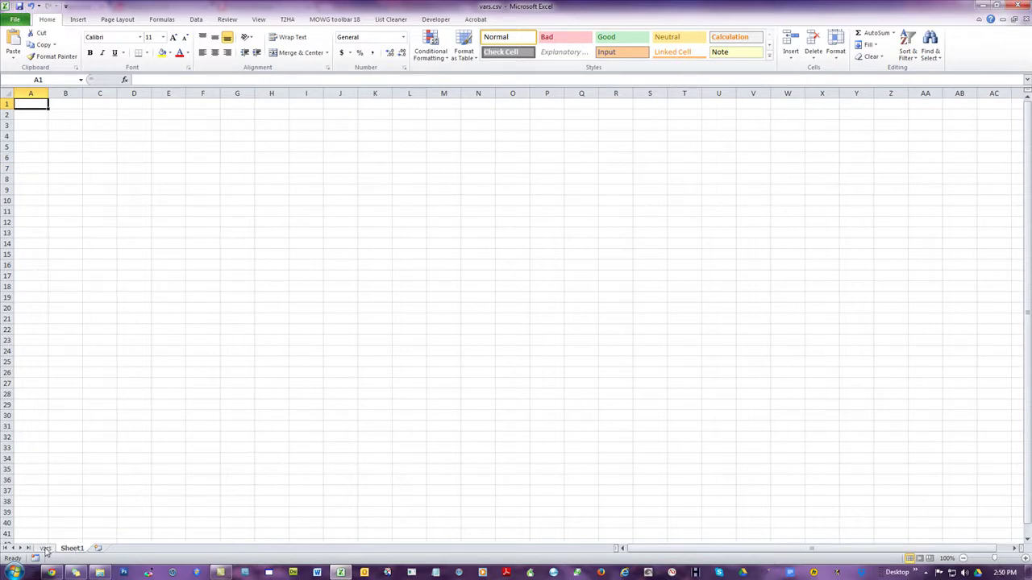
left_click(45, 548)
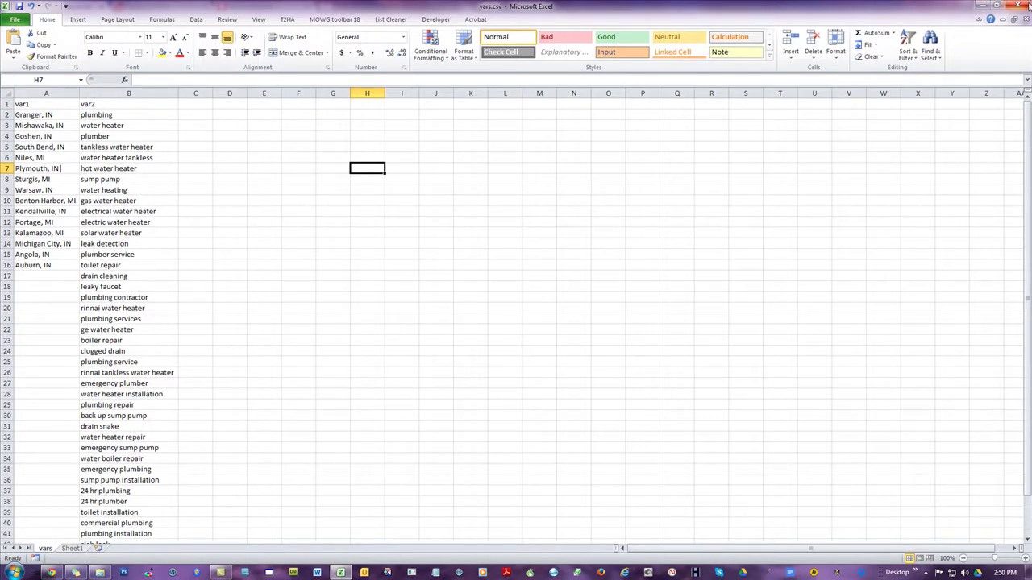
right_click(70, 549)
left_click(96, 442)
Save vars.csv again in CSV format and look over the city and keyword columns.
left_click(18, 5)
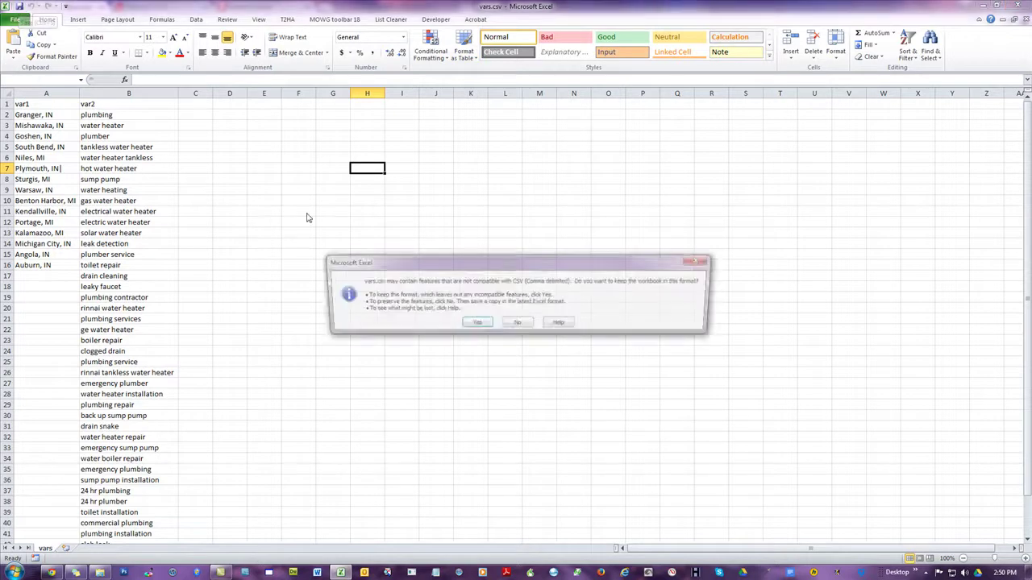
left_click(471, 324)
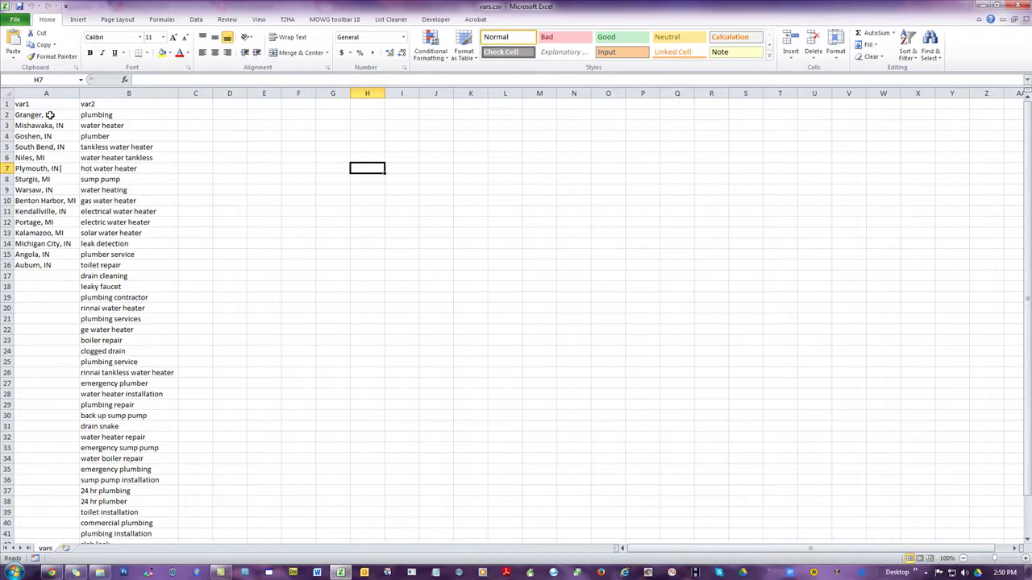
left_click_drag(49, 114, 46, 258)
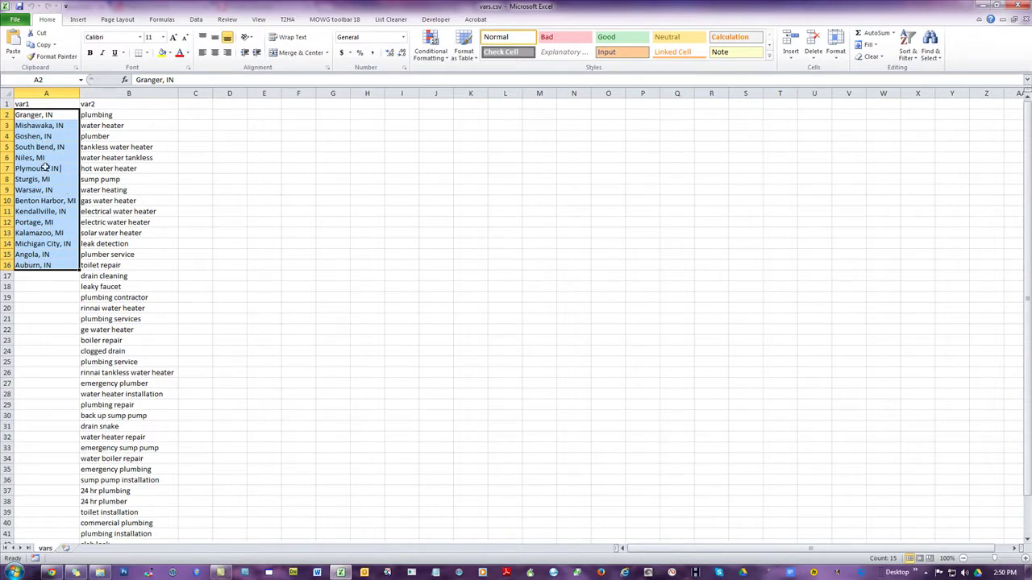
left_click(128, 92)
left_click(296, 221)
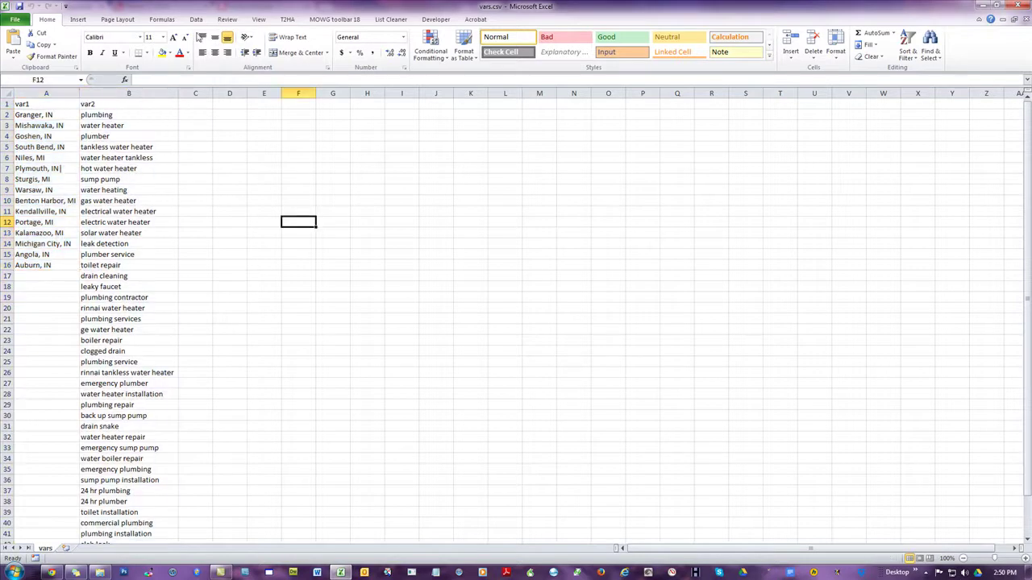
Save vars.csv once more in CSV format and close both Excel and Chrome.
left_click(19, 6)
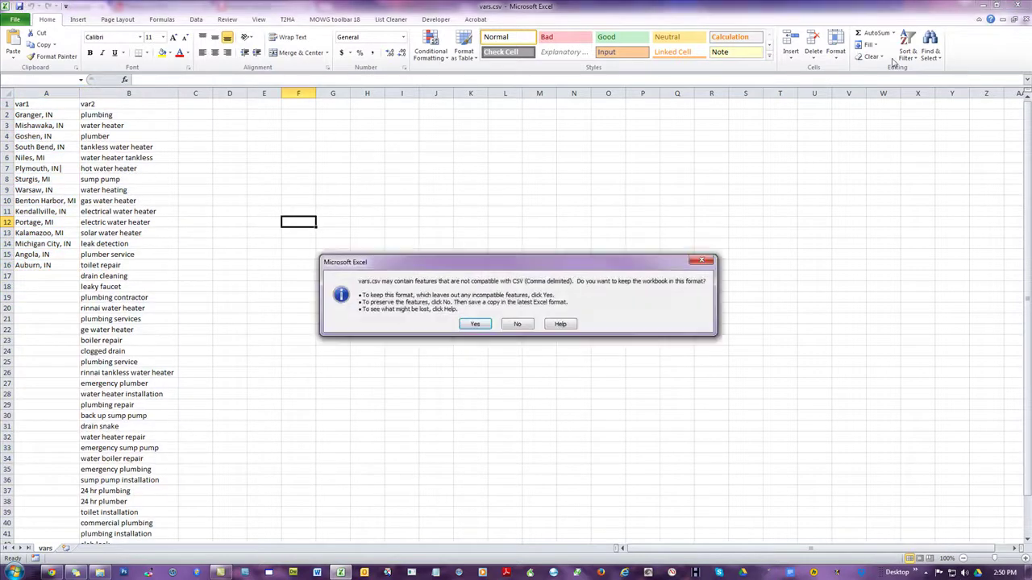
left_click(464, 323)
left_click(1019, 7)
left_click(515, 299)
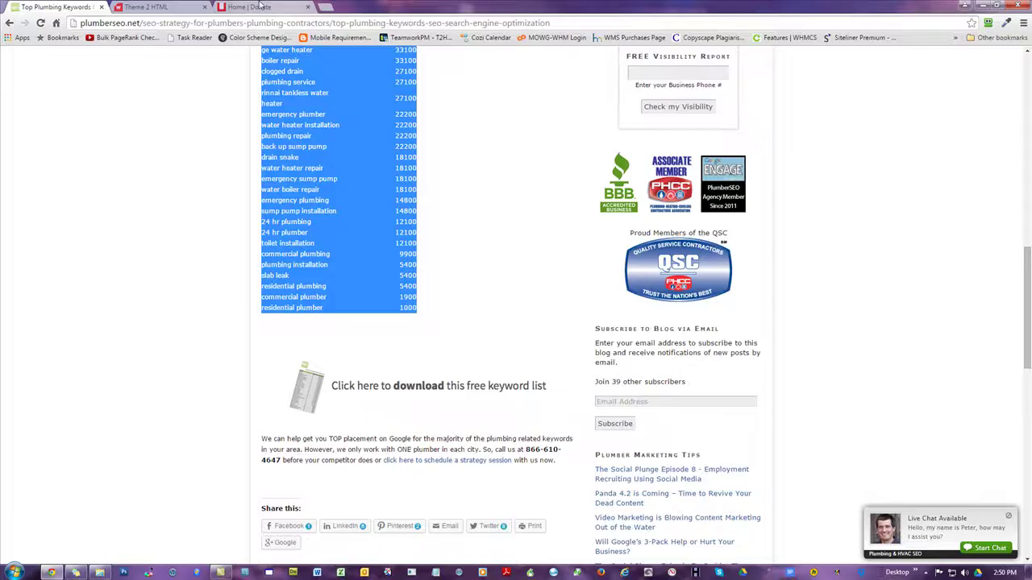
left_click(1019, 6)
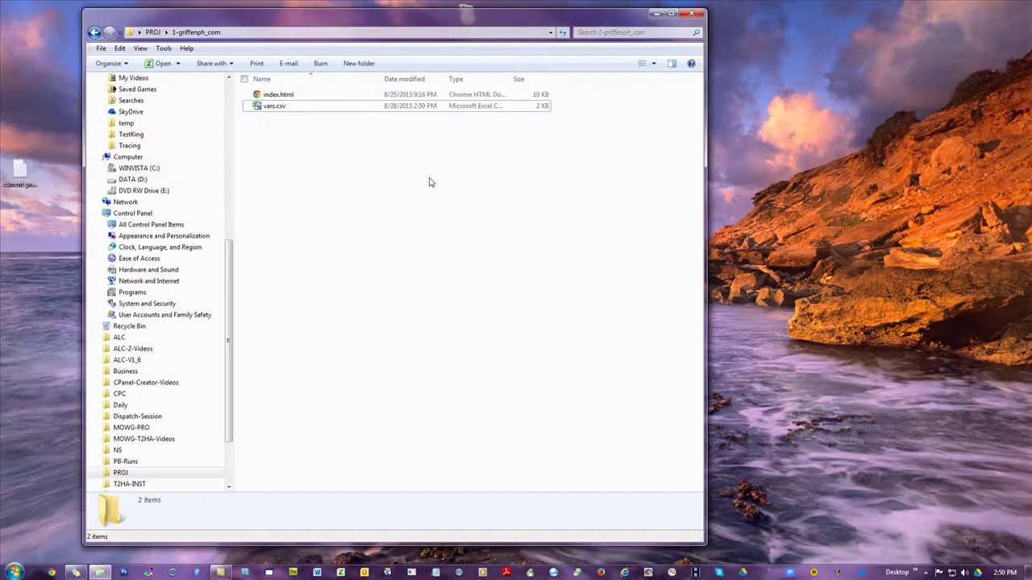
Open a blank Notepad document, move its window aside, and reopen vars.csv from the 1-griffenph_com folder.
left_click(428, 182)
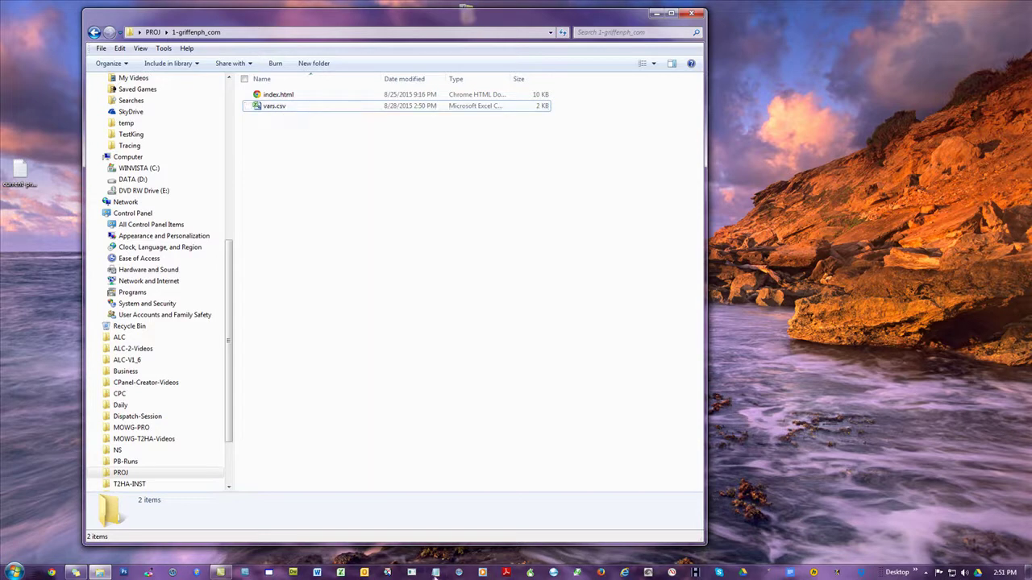
left_click(436, 572)
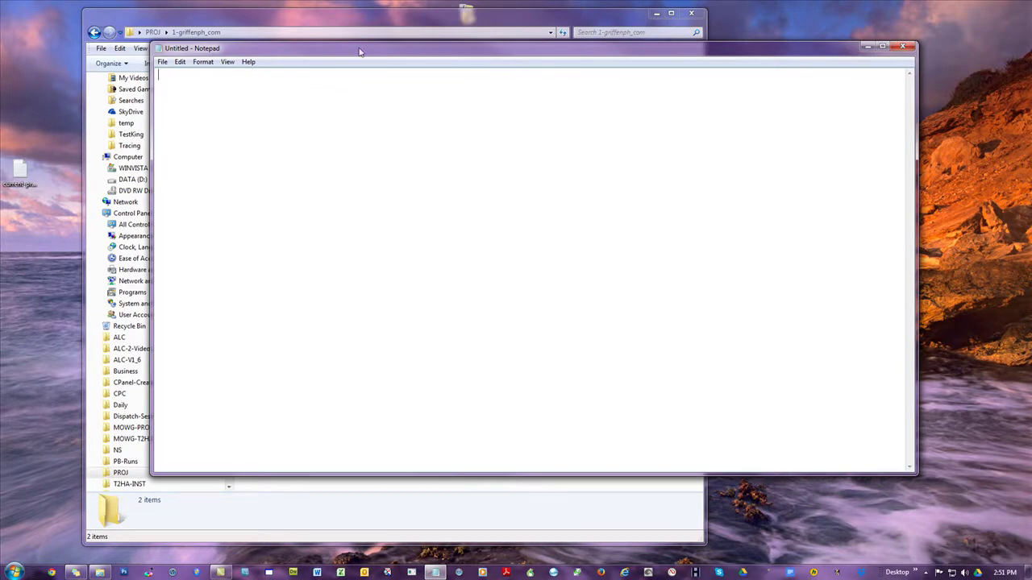
left_click_drag(361, 52, 674, 134)
left_click_drag(278, 106, 274, 109)
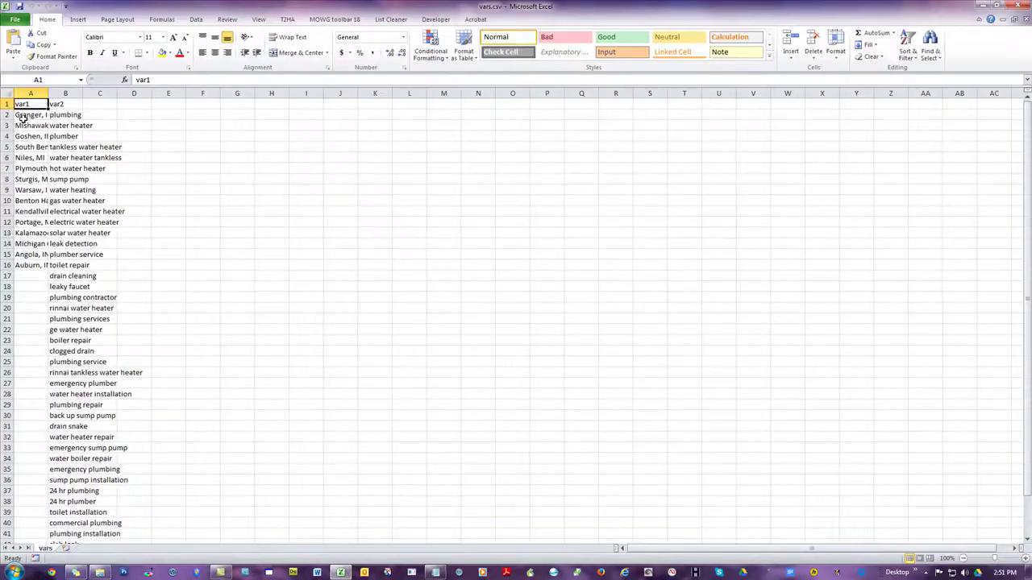
Copy the cities from Granger, IN to Auburn, IN and paste them into Notepad under the heading "Cities:".
left_click_drag(22, 116, 27, 261)
key("ctrl+c")
key("alt+Tab")
type("Cities")
key("Return")
key("ctrl+v")
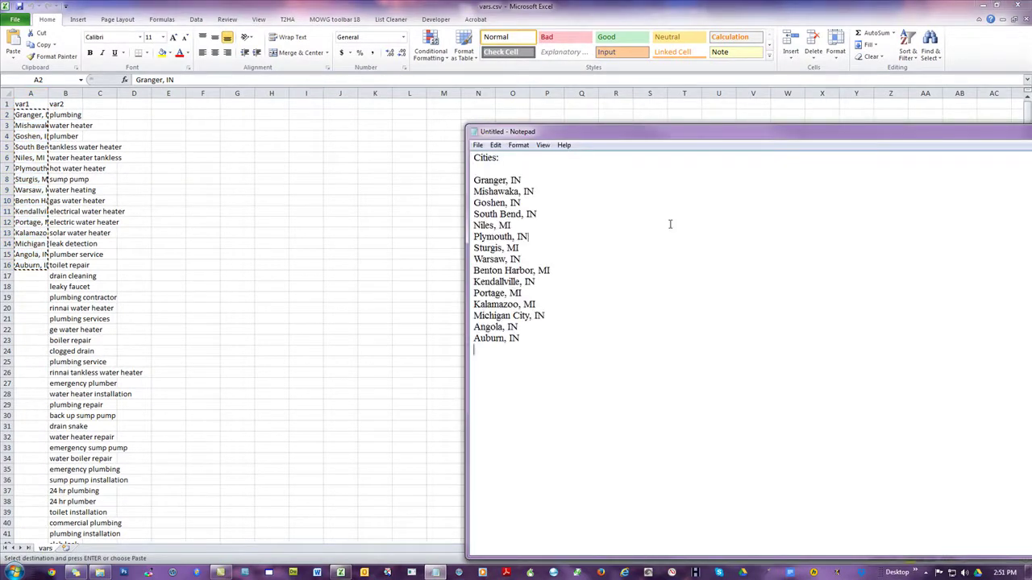
Add the heading "Keywords:" below the cities in Notepad and paste the var2 keywords from B2 to B45 under it.
key("Return")
key("Return")
type("Keywords:")
key("alt+Tab")
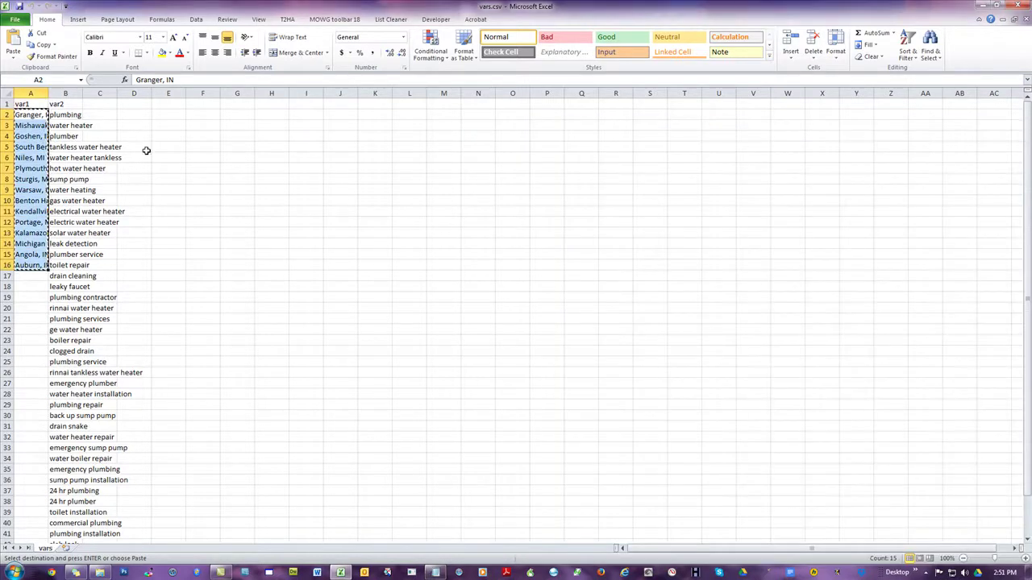
left_click(66, 114)
scroll(157, 335, "down", 2)
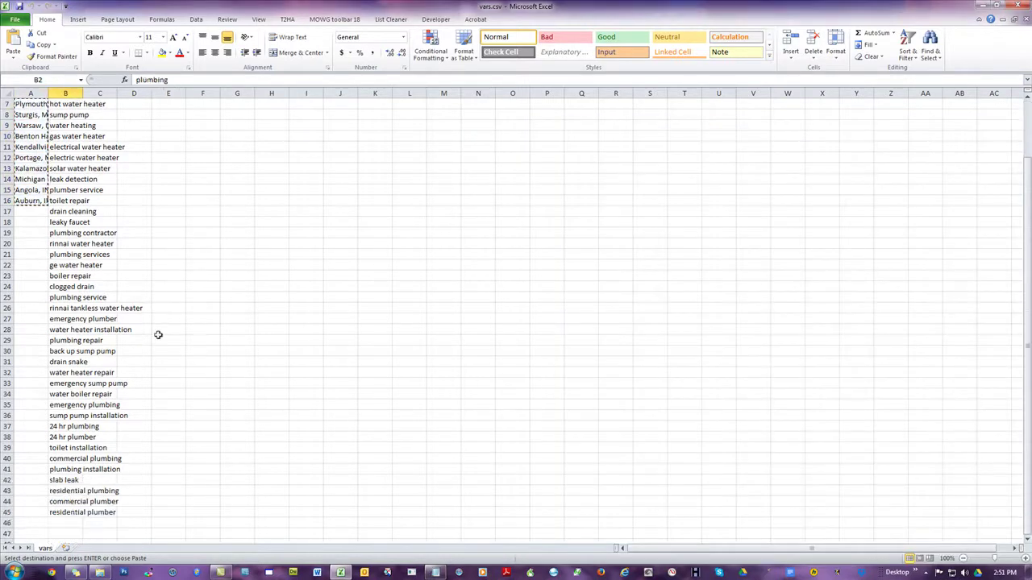
left_click(58, 511, "shift")
key("ctrl+c")
key("alt+Tab")
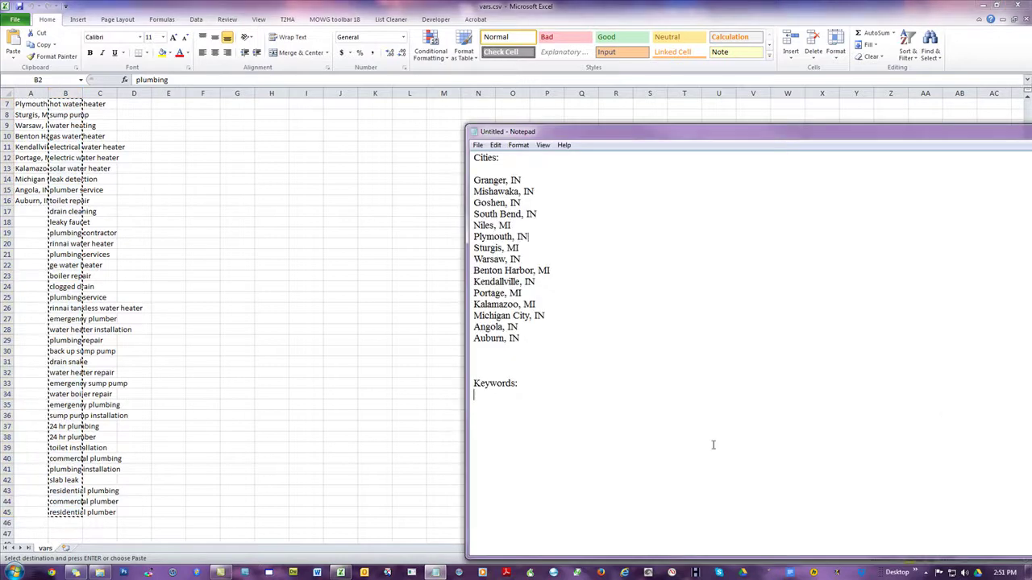
key("ctrl+v")
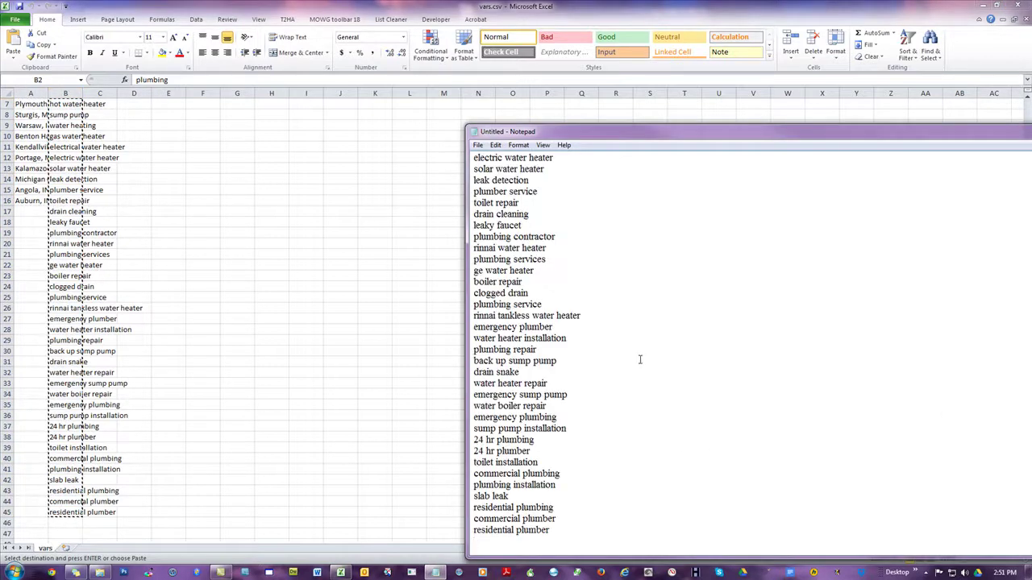
Close the Notepad document of cities and keywords, saving it as check-lists in the 1-griffenph_com folder.
scroll(642, 361, "up", 1)
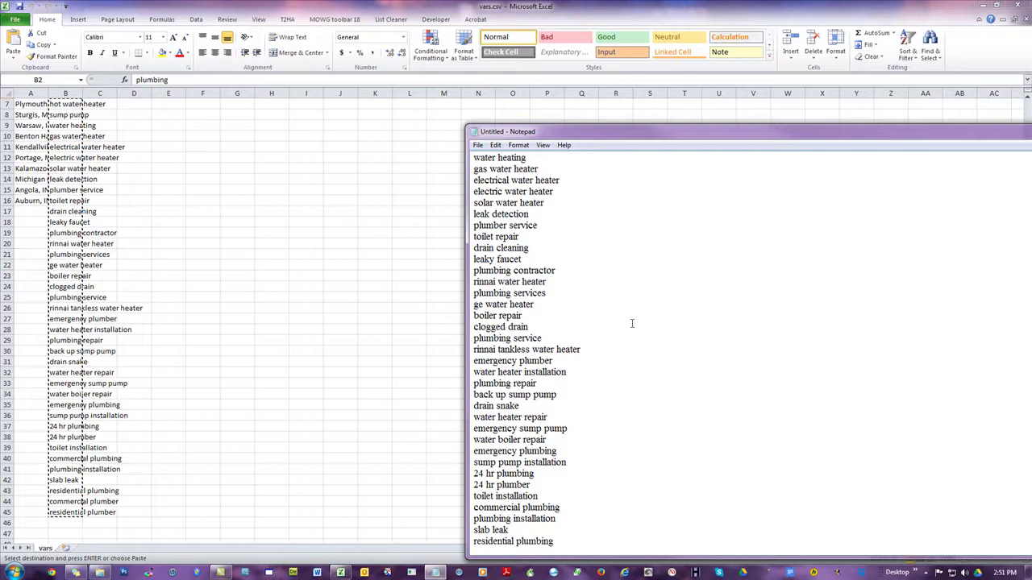
scroll(662, 332, "up", 6)
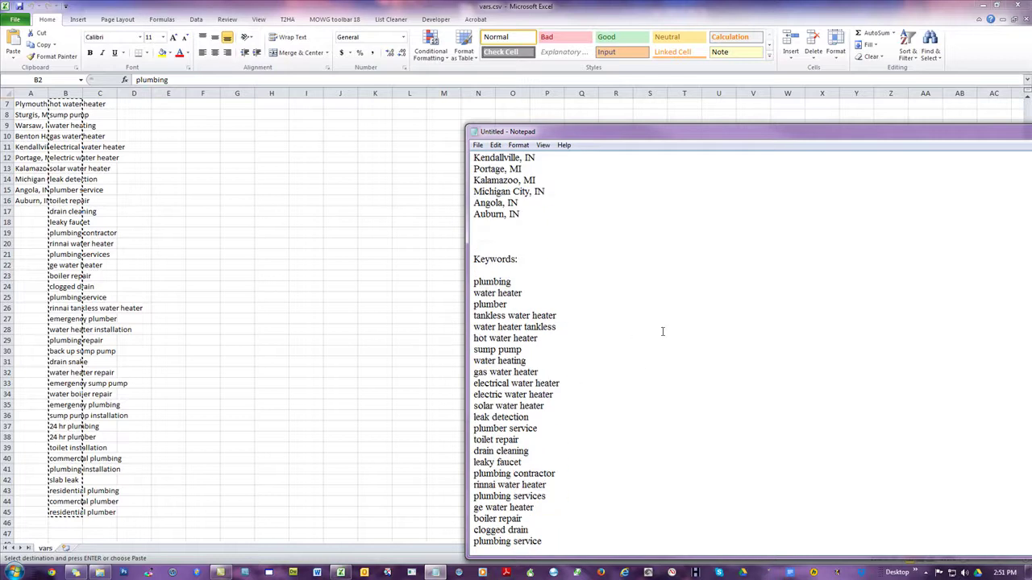
key("alt+F4")
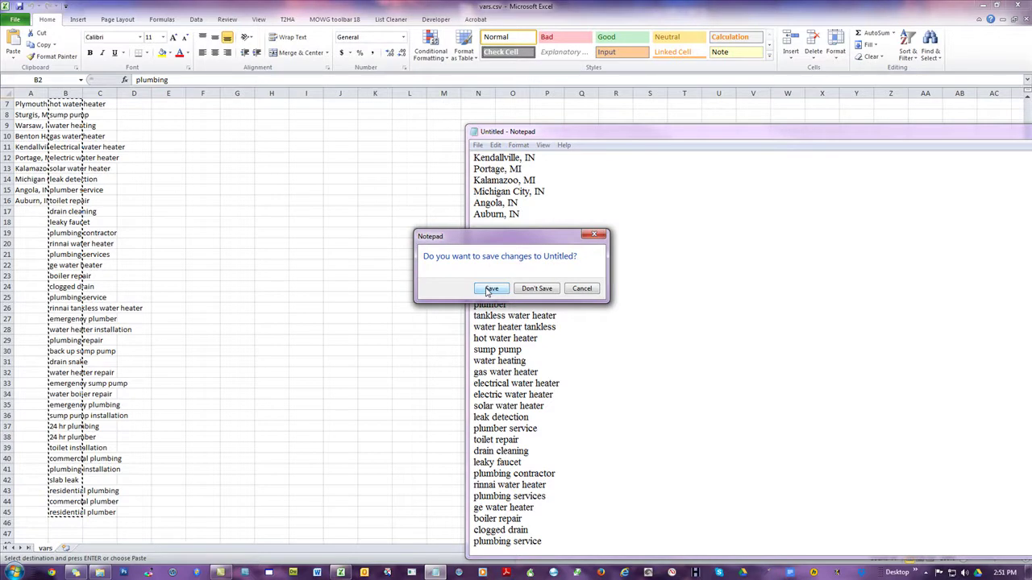
left_click(490, 288)
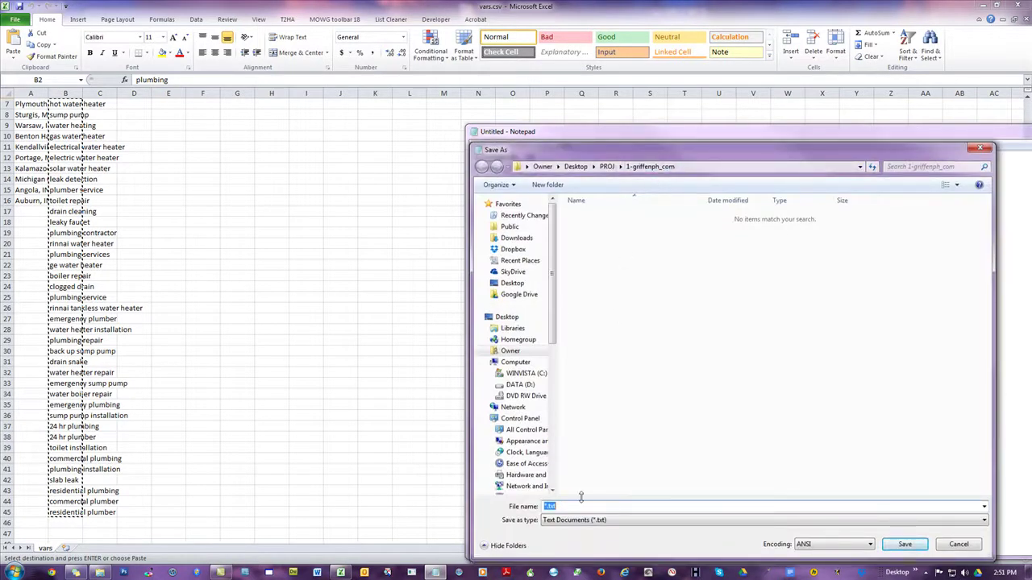
type("check-lists")
key("Return")
key("alt+Tab")
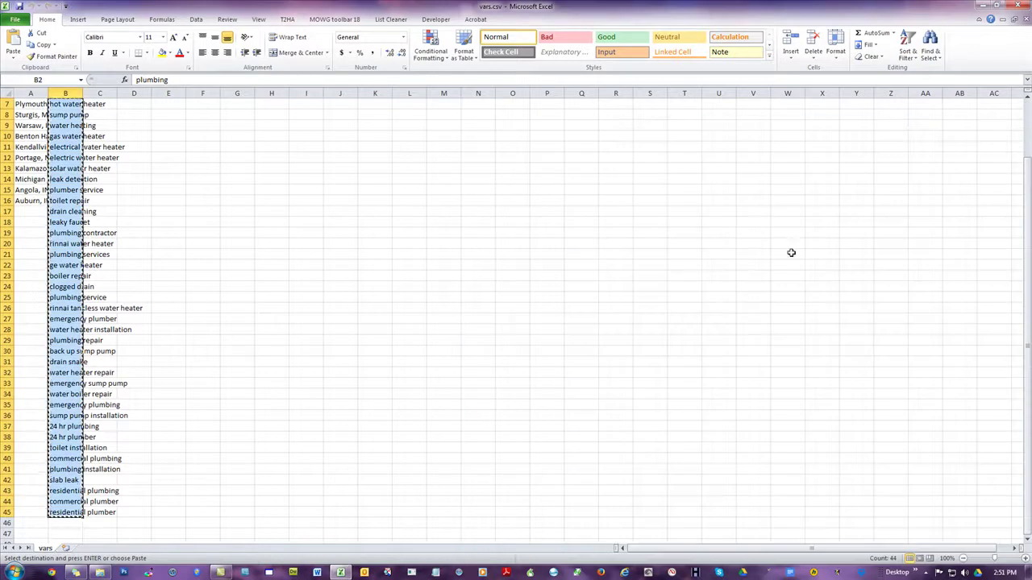
Save vars.csv in CSV format and widen column A to fit the city names.
left_click(684, 221)
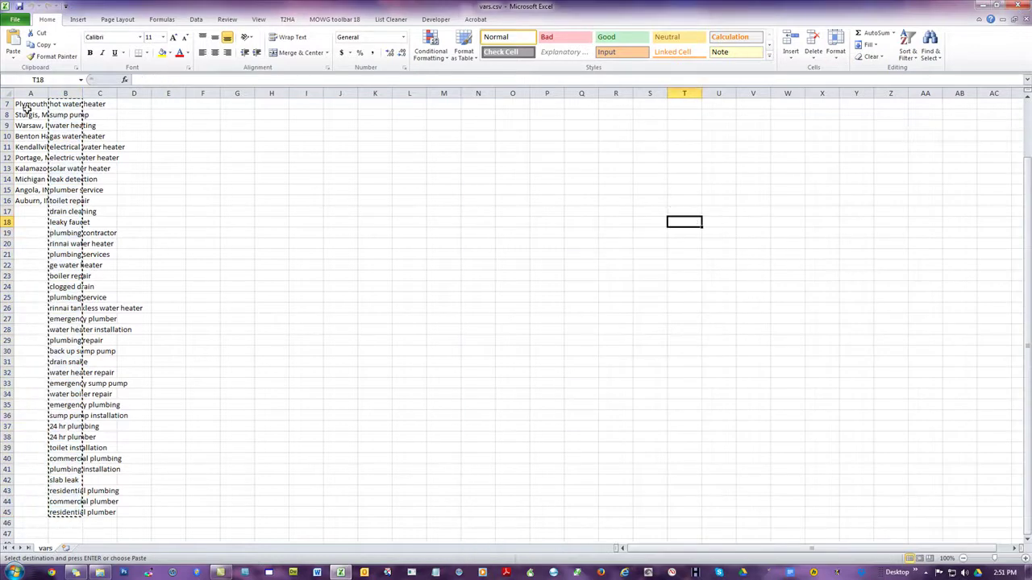
left_click(19, 7)
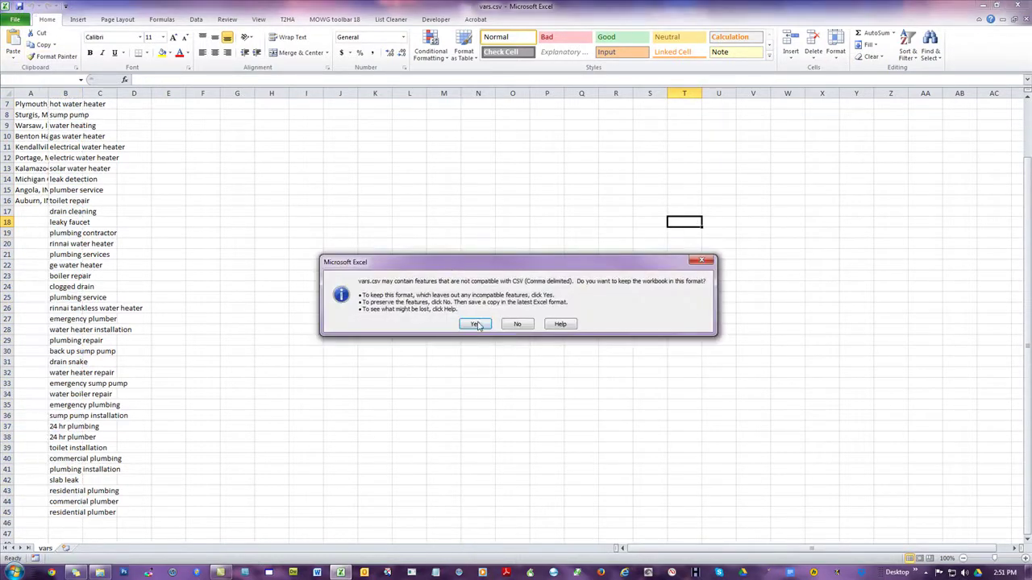
left_click(477, 323)
left_click(365, 239)
scroll(378, 236, "up", 2)
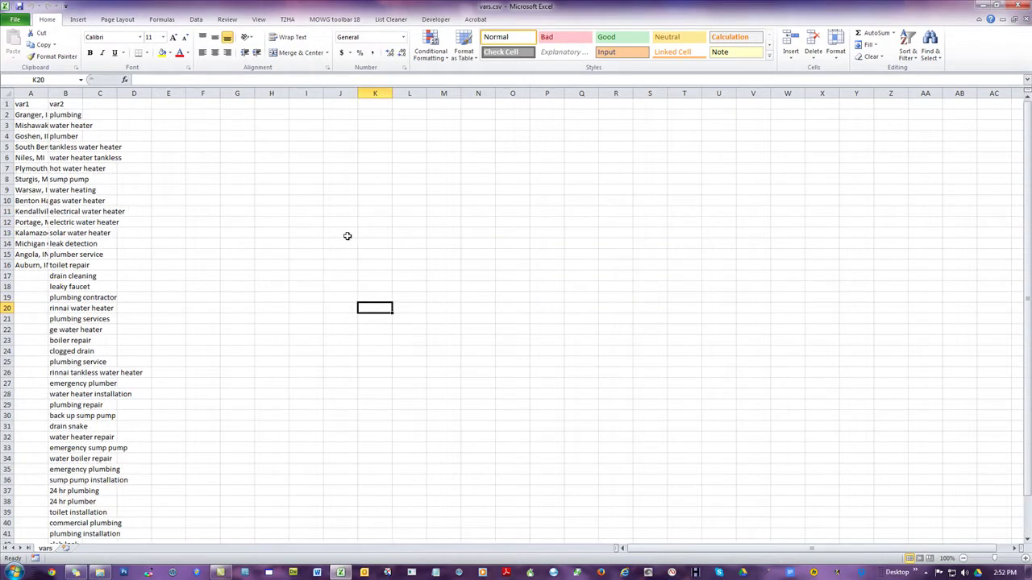
double_click(48, 92)
left_click(285, 149)
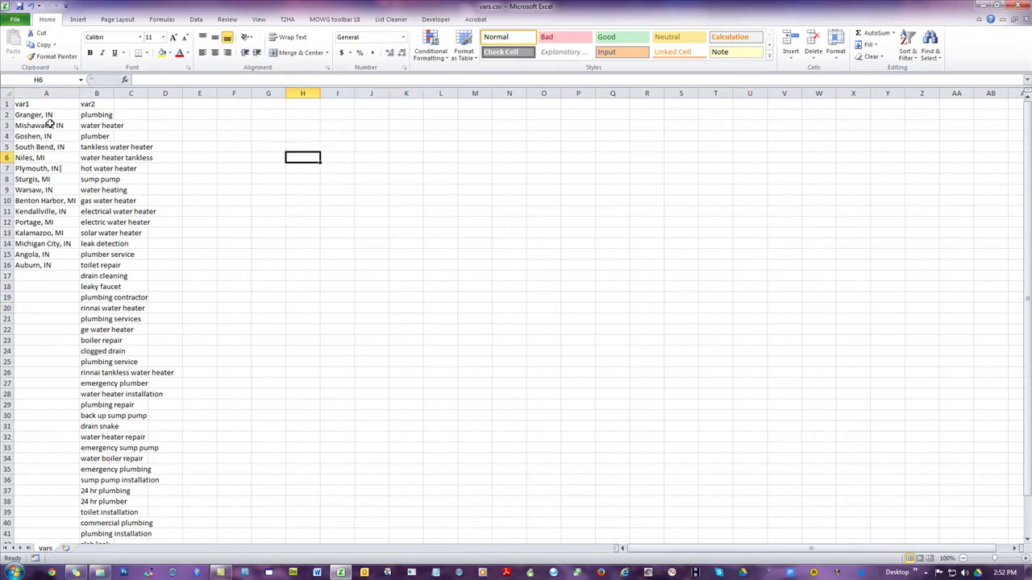
Review the var1 cities in A2 to A16 and the var2 keywords down to B45.
left_click_drag(31, 265, 28, 115)
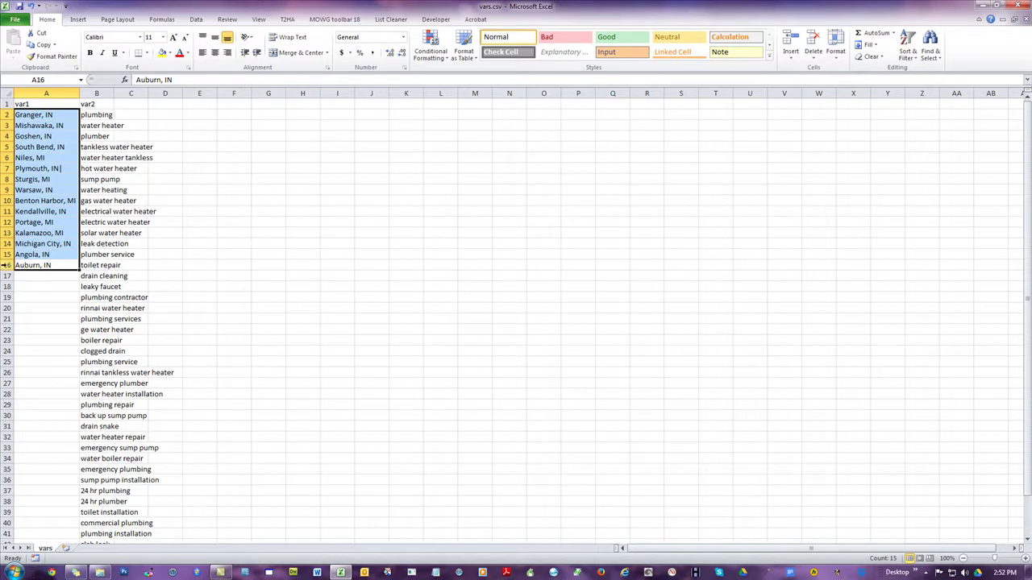
left_click(30, 104)
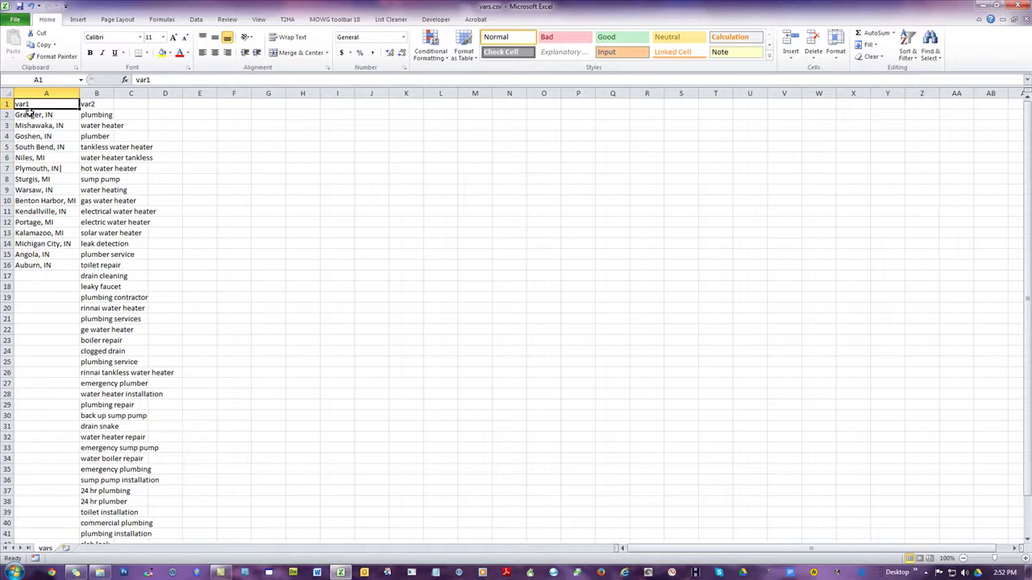
left_click_drag(30, 115, 26, 265)
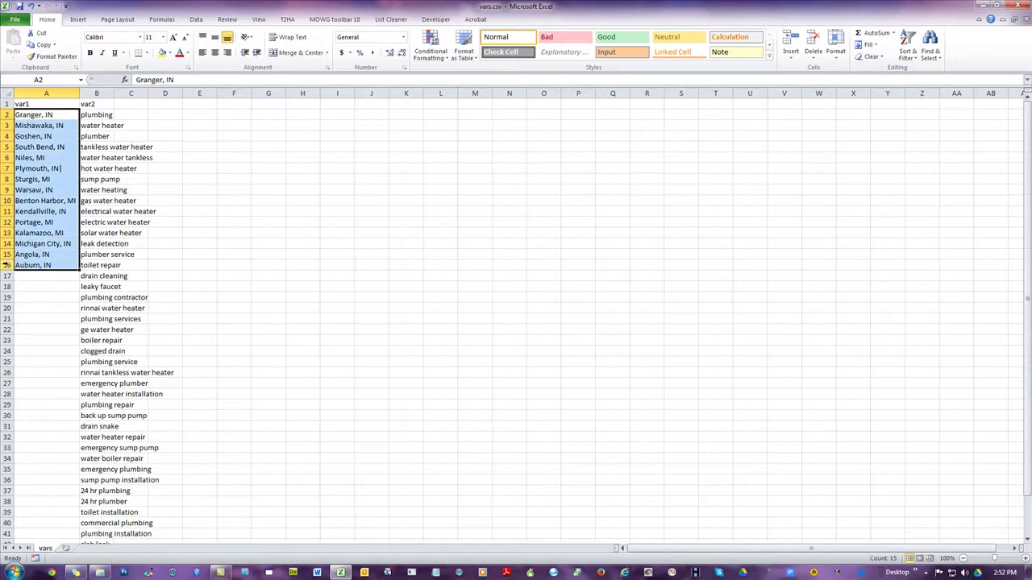
left_click(93, 122)
scroll(185, 212, "down", 3)
scroll(185, 212, "down", 2)
left_click(95, 415)
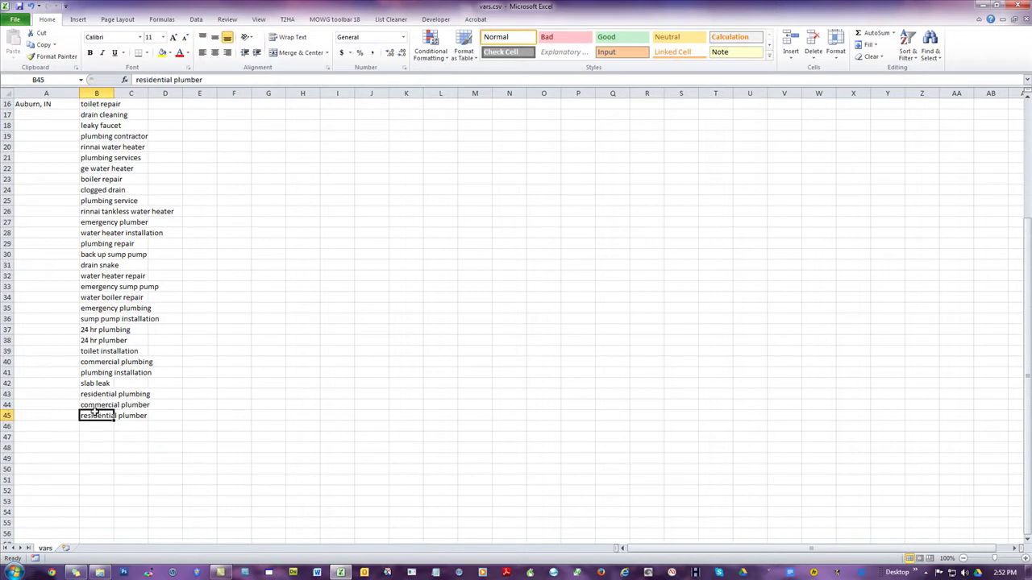
left_click(293, 286)
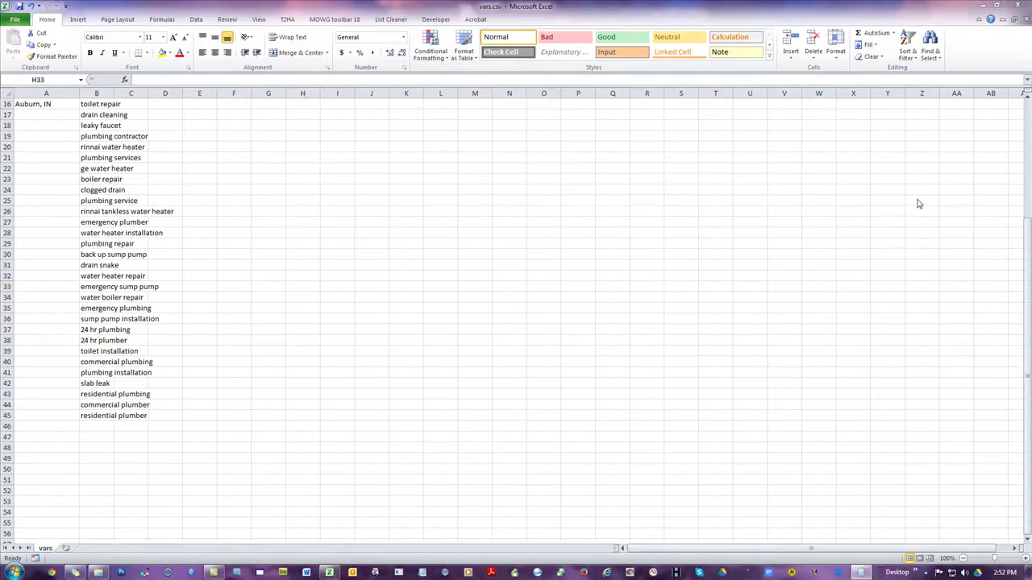
Calculate 15 × 44 × .25 in Calculator and close it.
left_click(572, 318)
type("5*44")
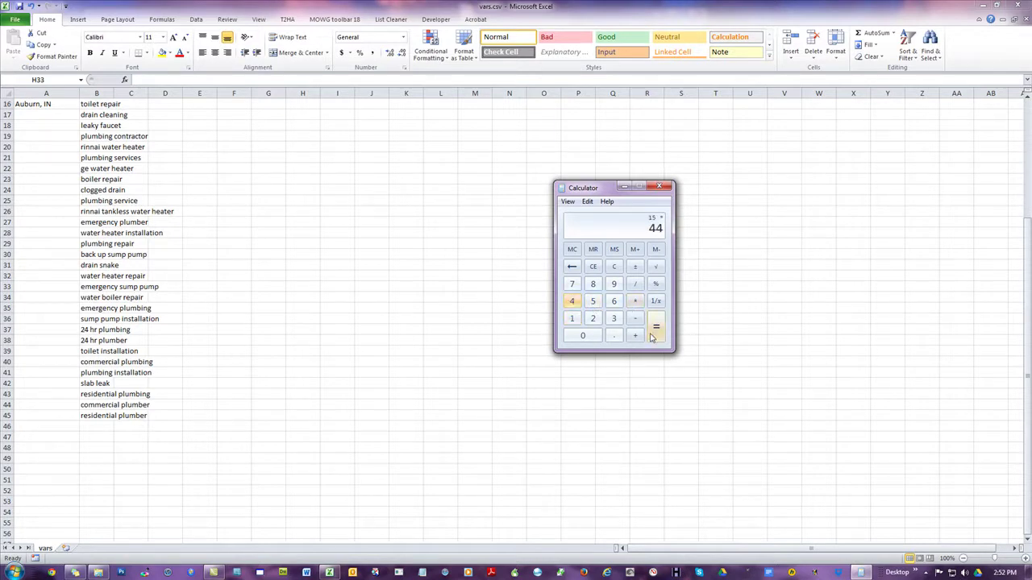
left_click(655, 326)
left_click(634, 301)
left_click(613, 336)
left_click(592, 319)
left_click(592, 301)
left_click(656, 326)
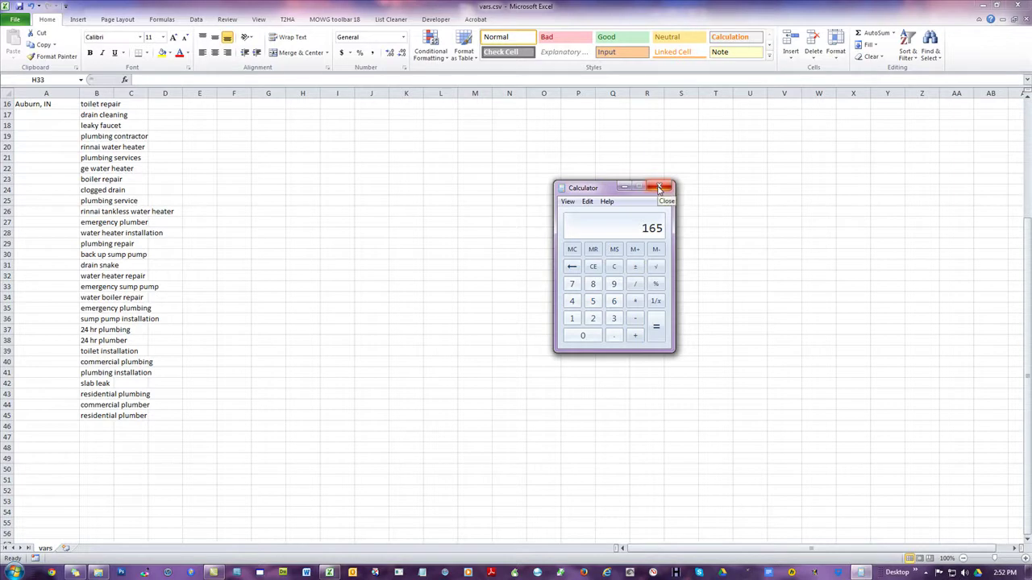
left_click(635, 300)
left_click(593, 318)
left_click(656, 326)
left_click(659, 187)
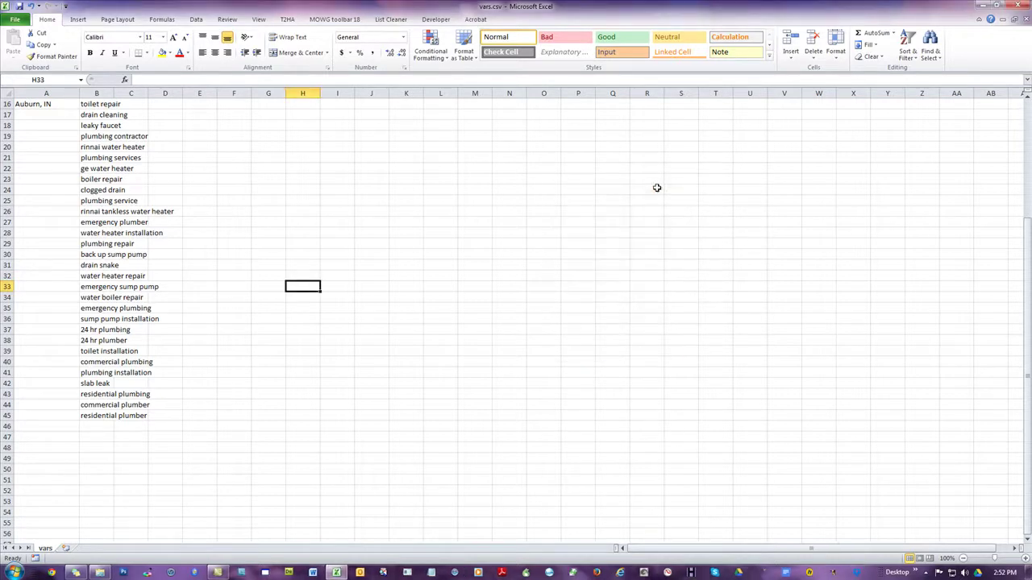
Save vars.csv again, keeping the CSV format.
left_click(337, 157)
scroll(343, 229, "up", 5)
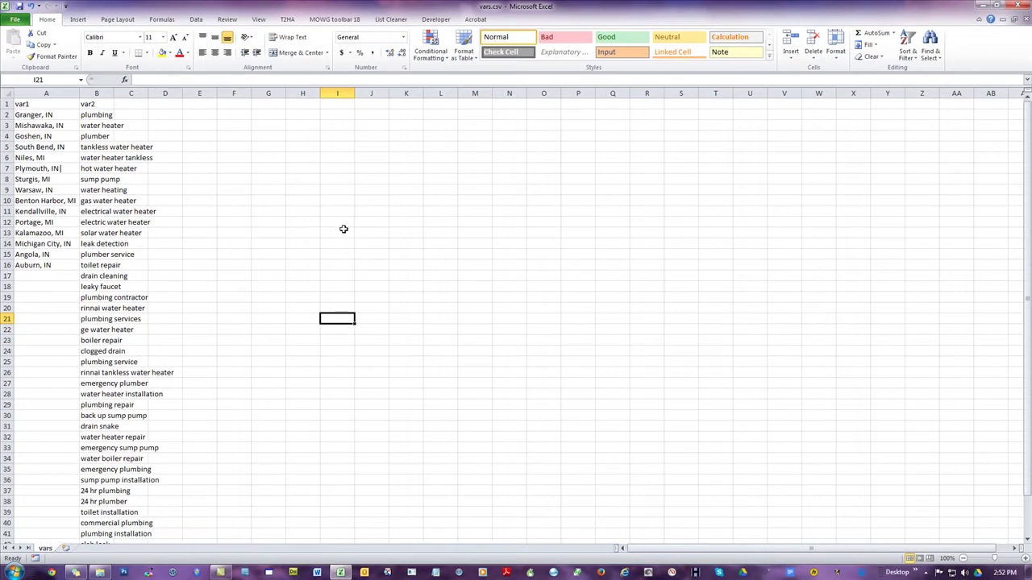
left_click(20, 6)
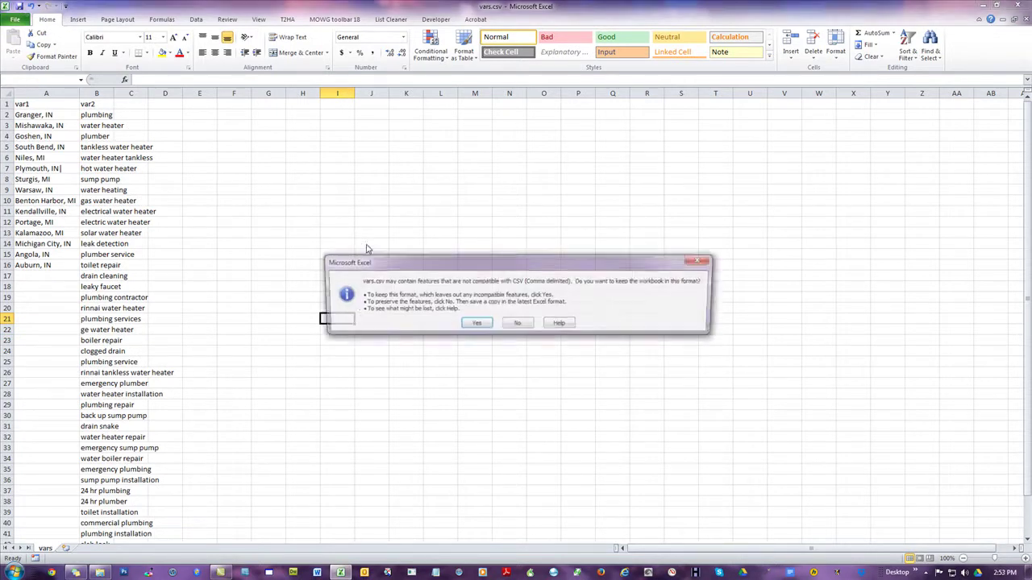
left_click(475, 324)
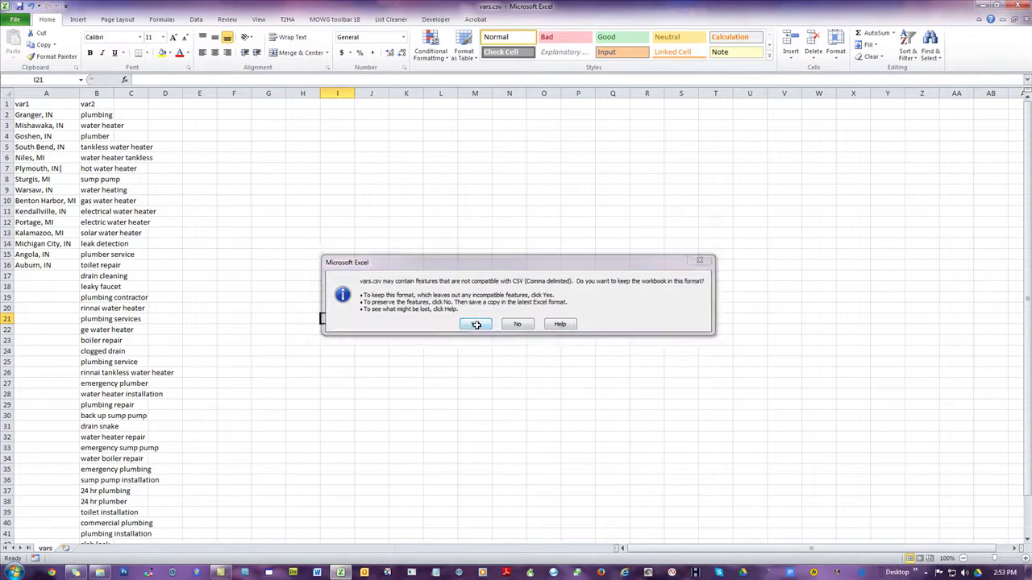
left_click(46, 115)
left_click_drag(46, 147, 46, 265)
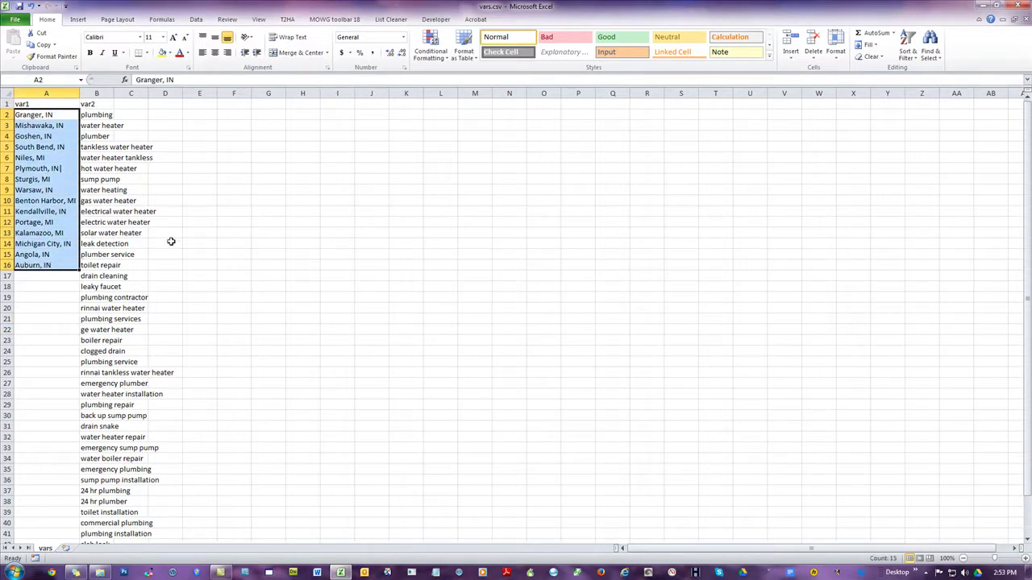
left_click(282, 253)
Search Google in Chrome for "list of cities near denver" and find the travelmath page of nearby cities.
left_click(51, 572)
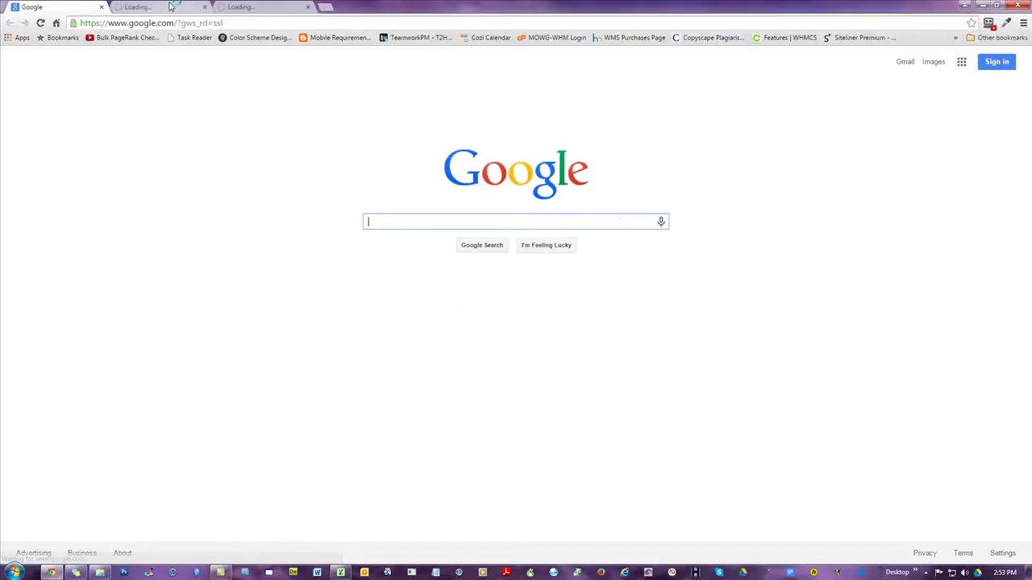
type("l")
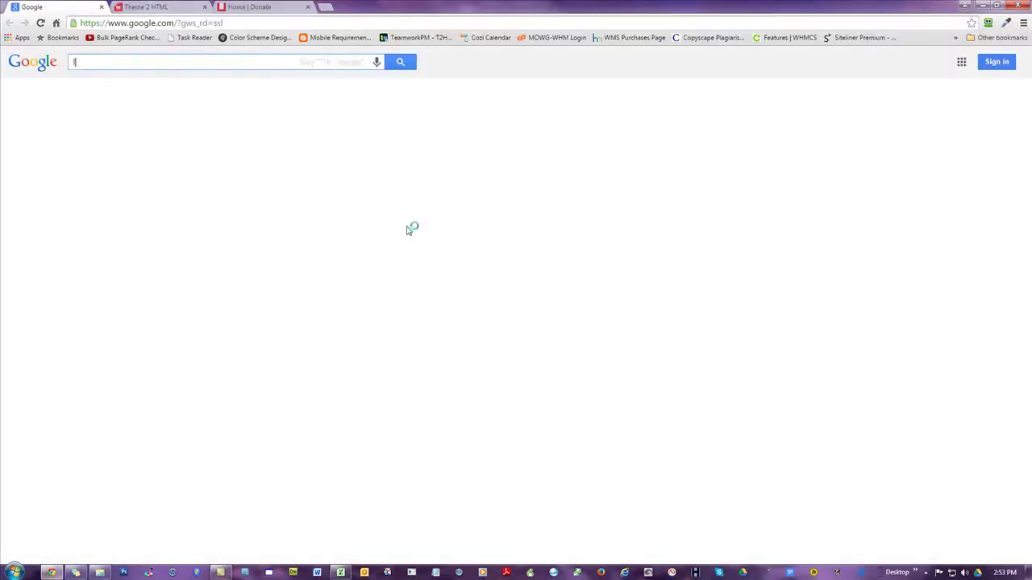
type("ist of cities ne")
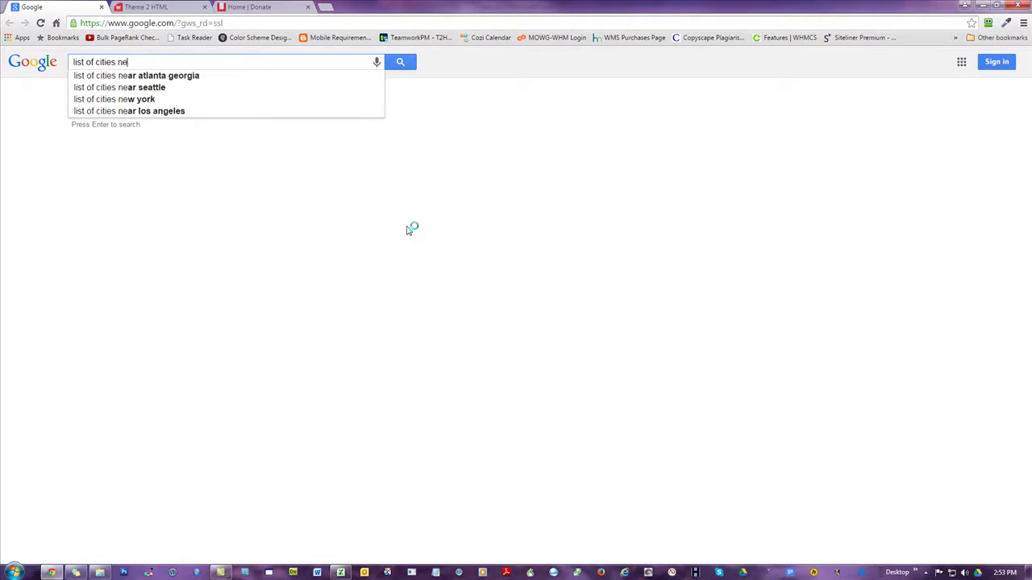
type("ar denver")
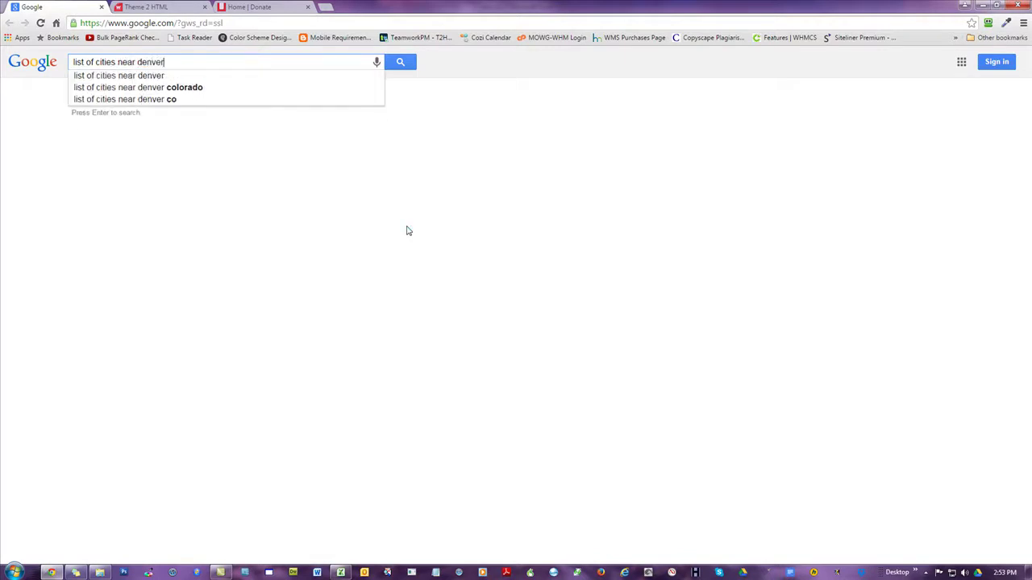
key("Return")
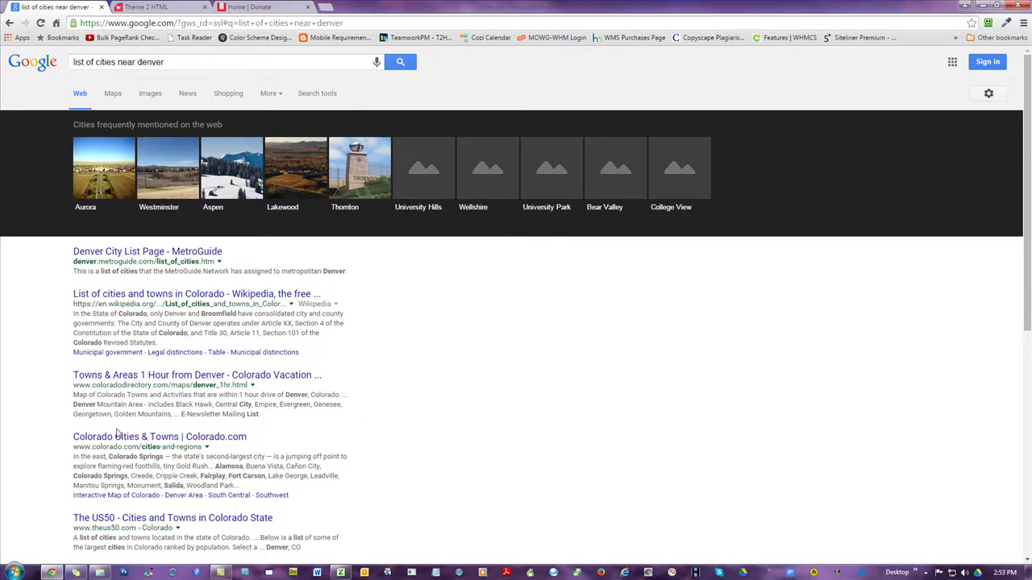
scroll(136, 387, "down", 1)
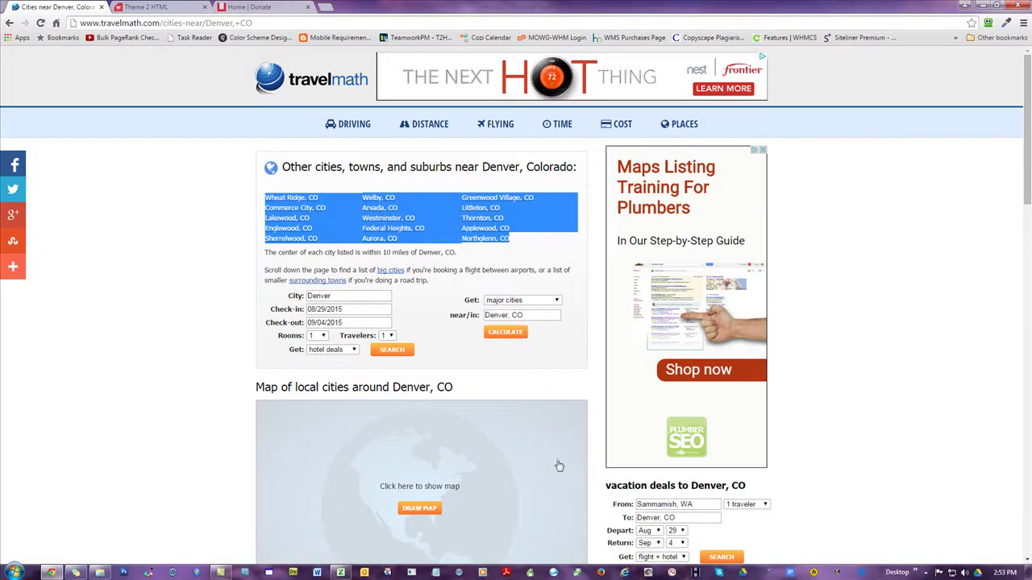
Paste the travelmath cities near Denver into a blank Notepad document, with Welby, CO and Greenwood Village, CO on their own lines.
left_click(436, 572)
type("Wheat Ridge, CO Commerce City, CO Lakewood, CO Englewood, CO Sherrelwood, CO\tWelby, CO Arvada, CO Westminster, CO Federal Heights, CO Aurora, CO\tGreenwood Village, CO Littleton, CO Thornton, CO Applewood, CO Northglenn, CO")
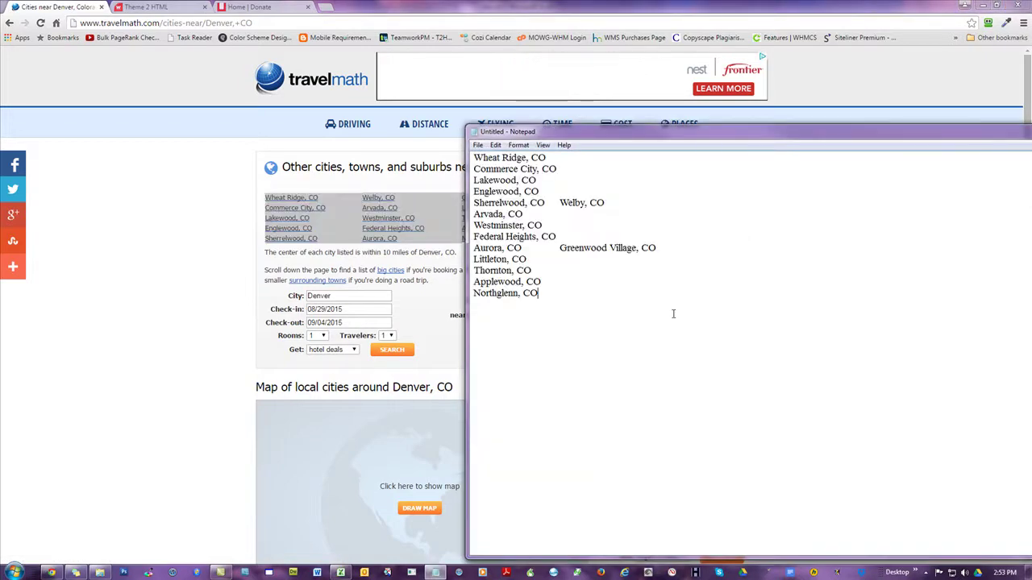
left_click_drag(558, 205, 546, 203)
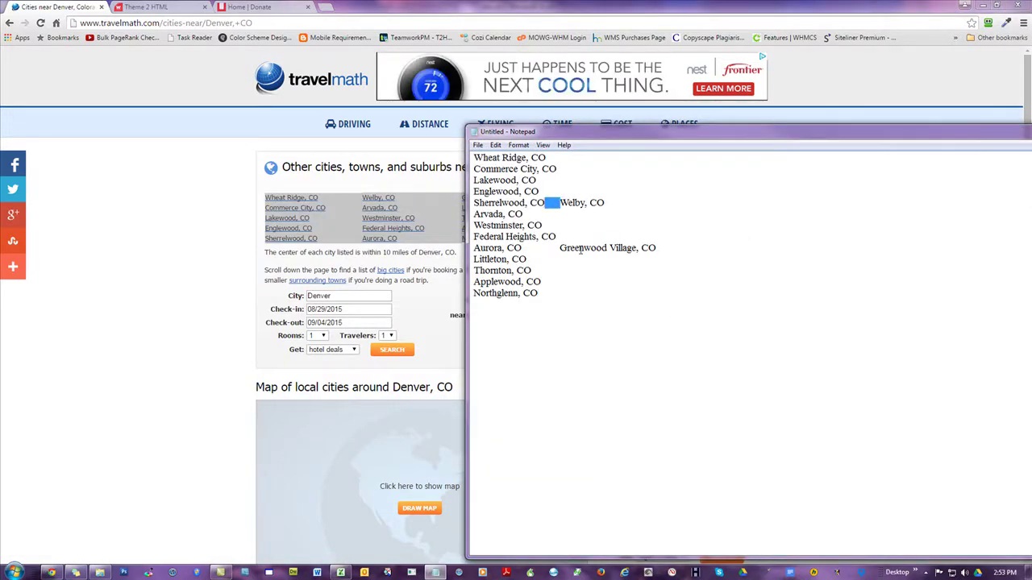
key("Return")
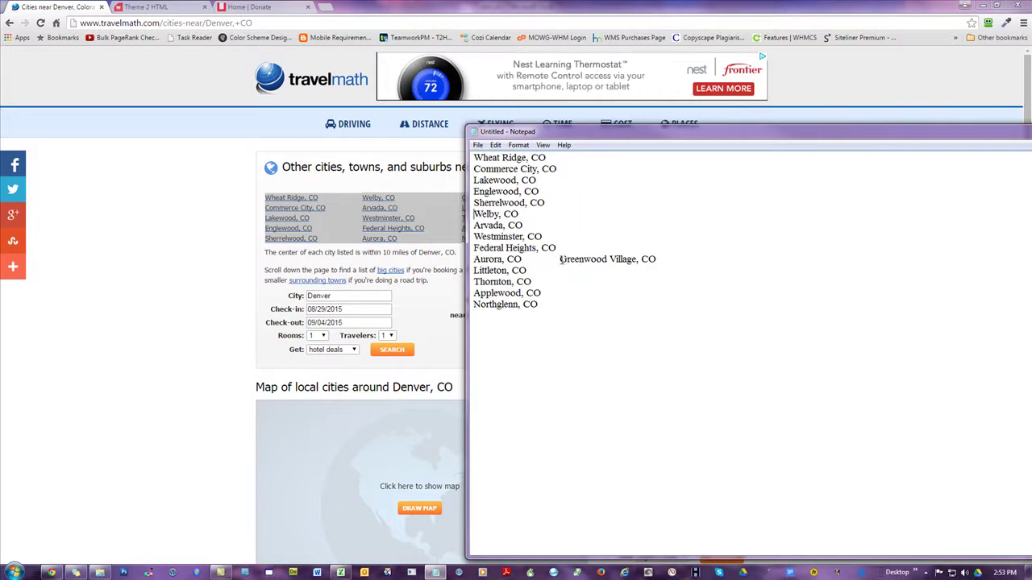
left_click_drag(559, 259, 521, 259)
key("Return")
Copy the whole Notepad list over the var1 cities in vars.csv from A2 down, and undo the paste.
key("ctrl+a")
key("ctrl+c")
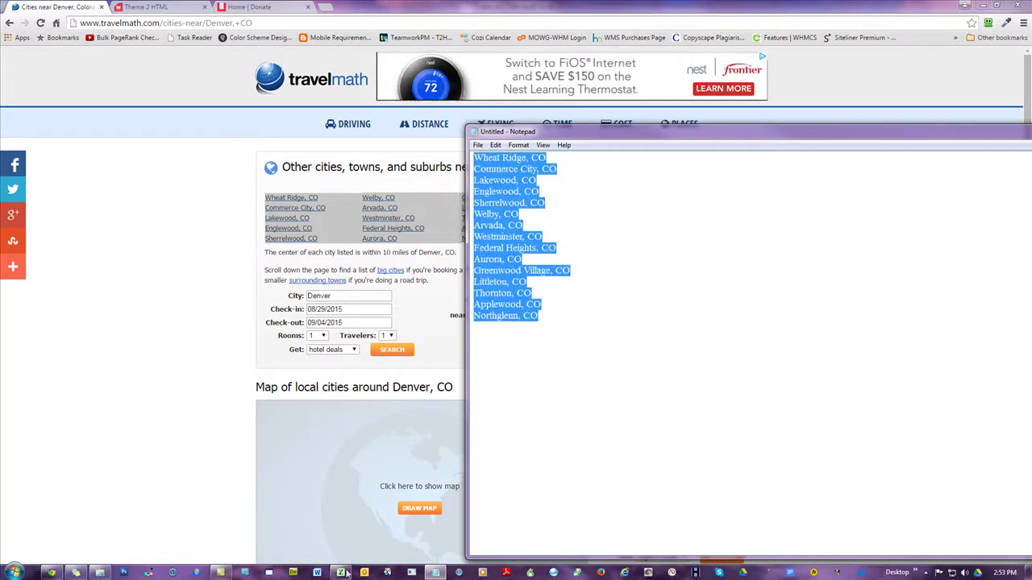
key("alt+Tab")
left_click(34, 117)
key("ctrl+v")
left_click(405, 266)
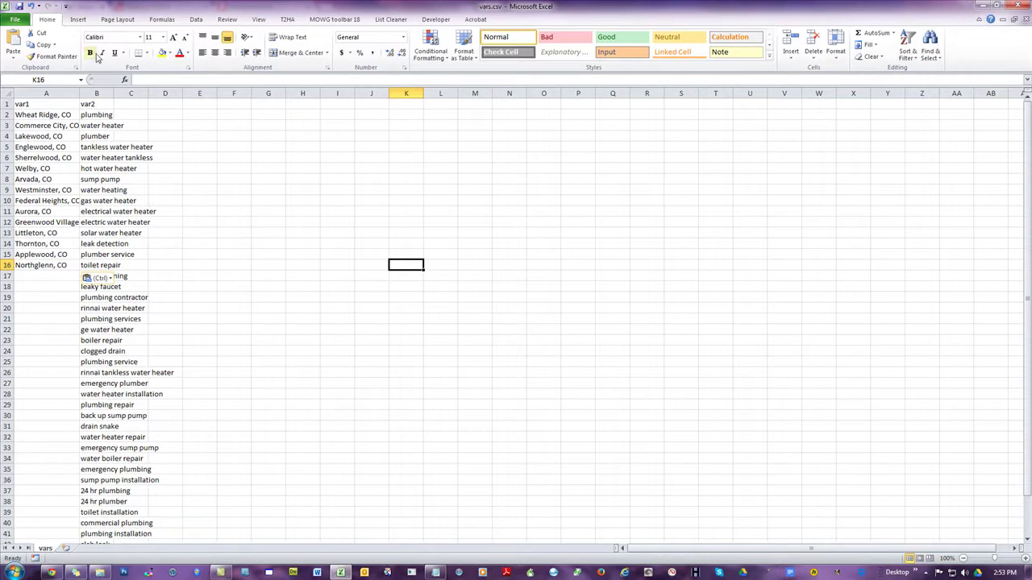
left_click(31, 6)
Save vars.csv in CSV format and widen column B to fit the keywords.
key("ctrl+s")
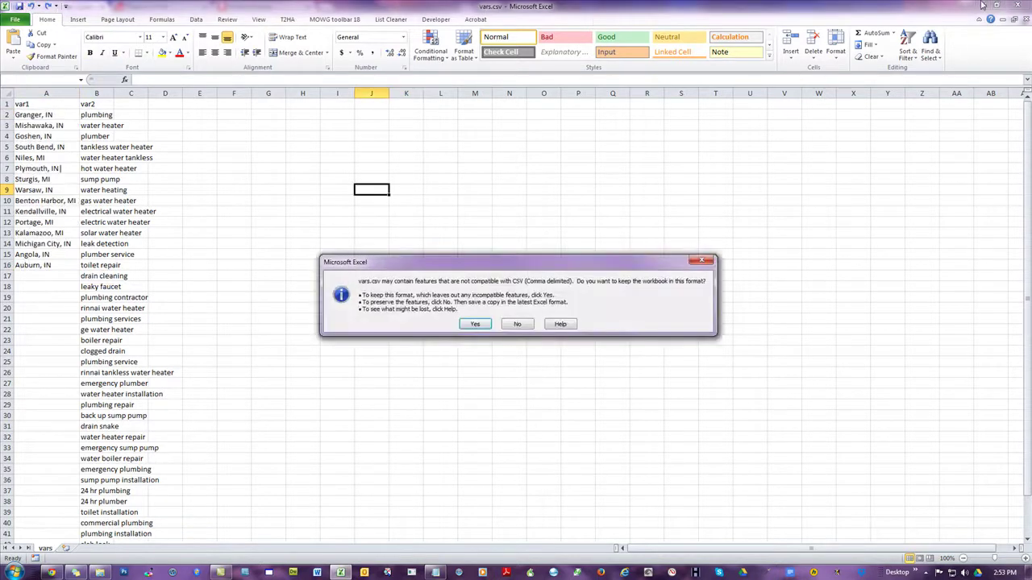
left_click(476, 323)
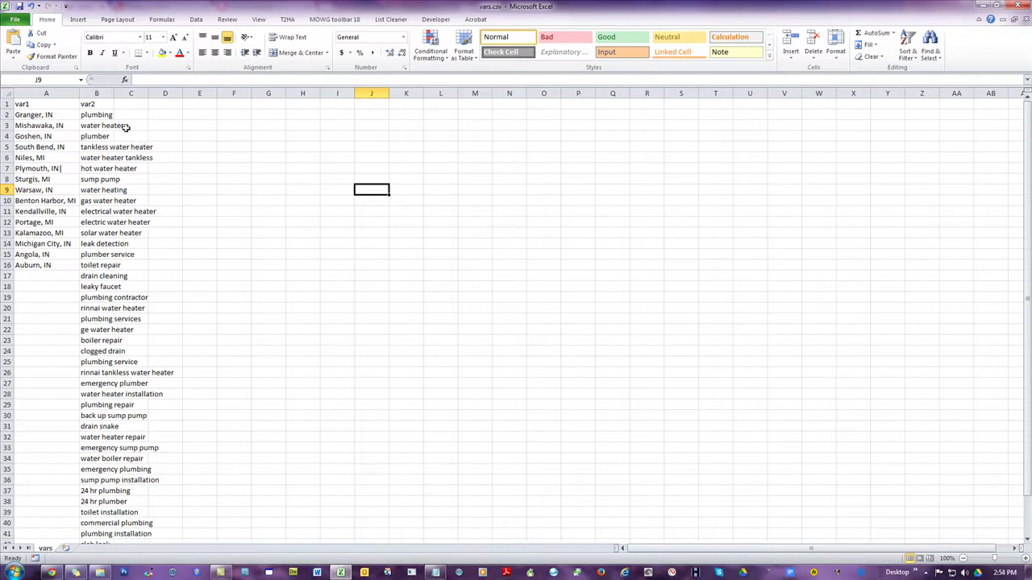
double_click(113, 95)
left_click(382, 253)
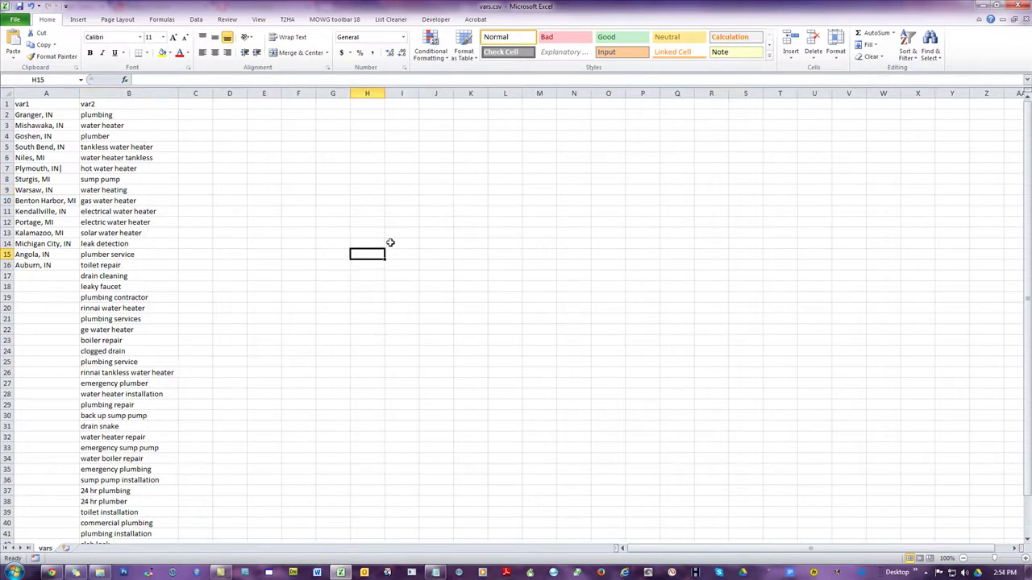
Examine how each city in the var1 column pairs with the keywords in the var2 column.
left_click(143, 104)
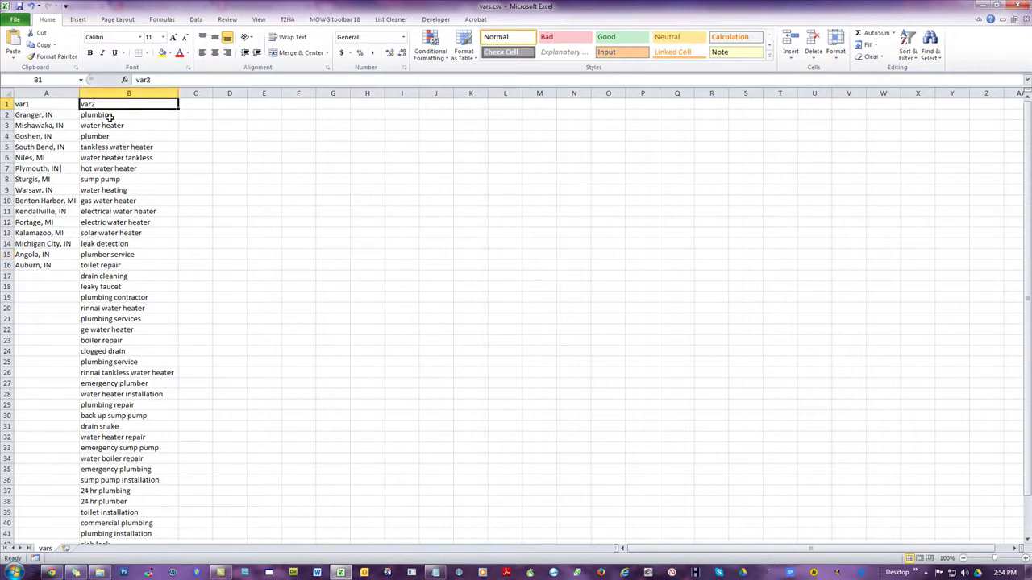
left_click_drag(109, 116, 110, 266)
left_click(49, 114)
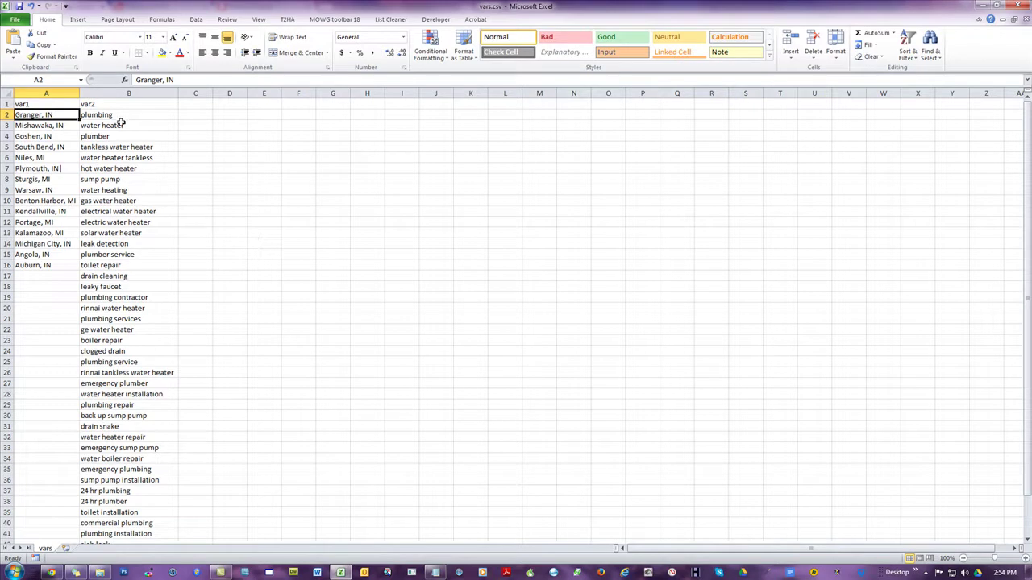
left_click_drag(121, 119, 121, 254)
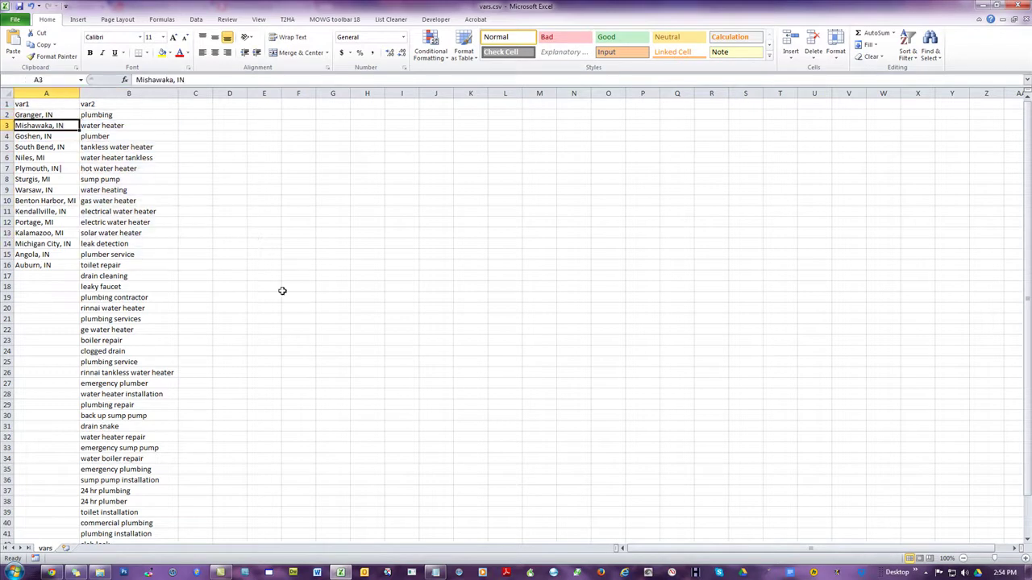
left_click_drag(116, 113, 124, 322)
left_click(48, 136)
left_click_drag(37, 114, 39, 269)
left_click_drag(115, 113, 108, 341)
Add a third variable column to the vars sheet by entering the heading var3 in C1.
left_click(197, 104)
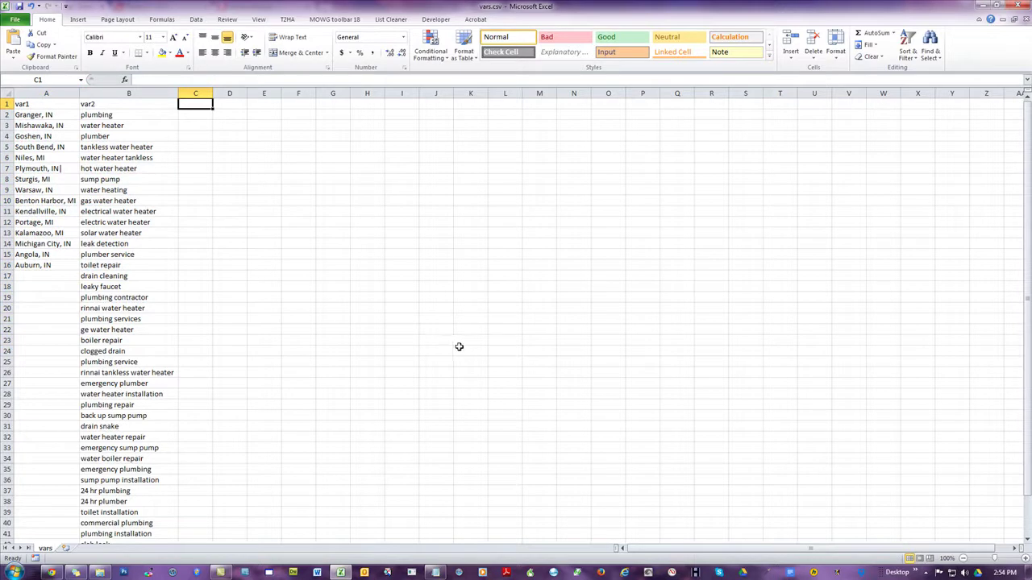
type("var3")
key("Return")
Replace the Notepad city list with the questions "Do you service residential?" and "Commercial?", and close the document without saving.
key("alt+Tab")
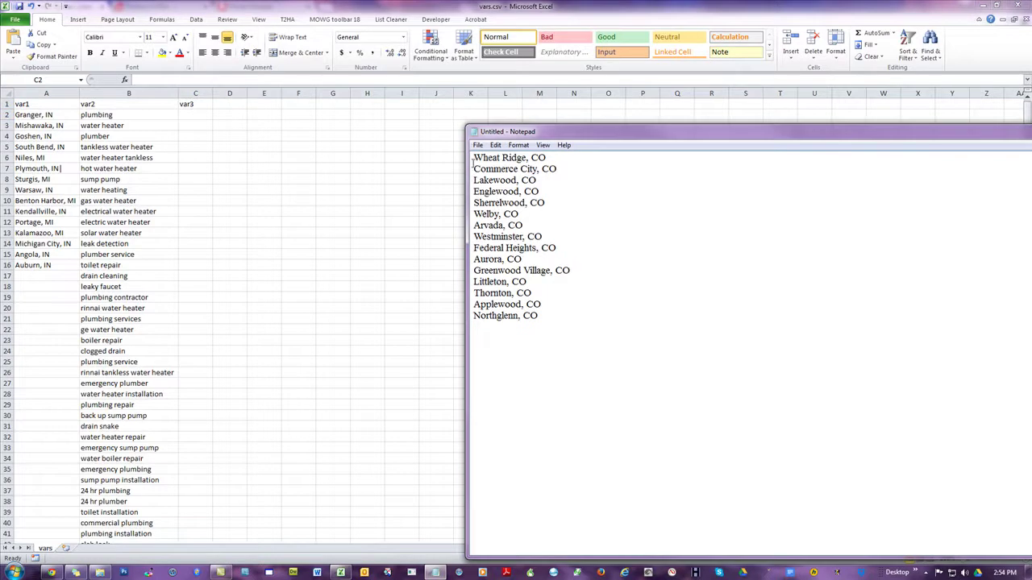
key("ctrl+a")
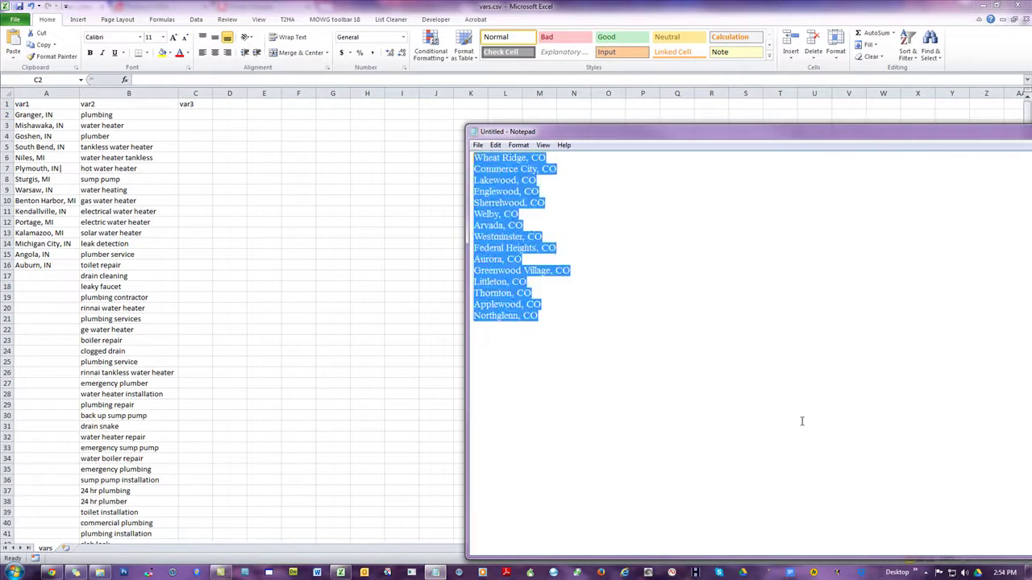
type("Do you service ")
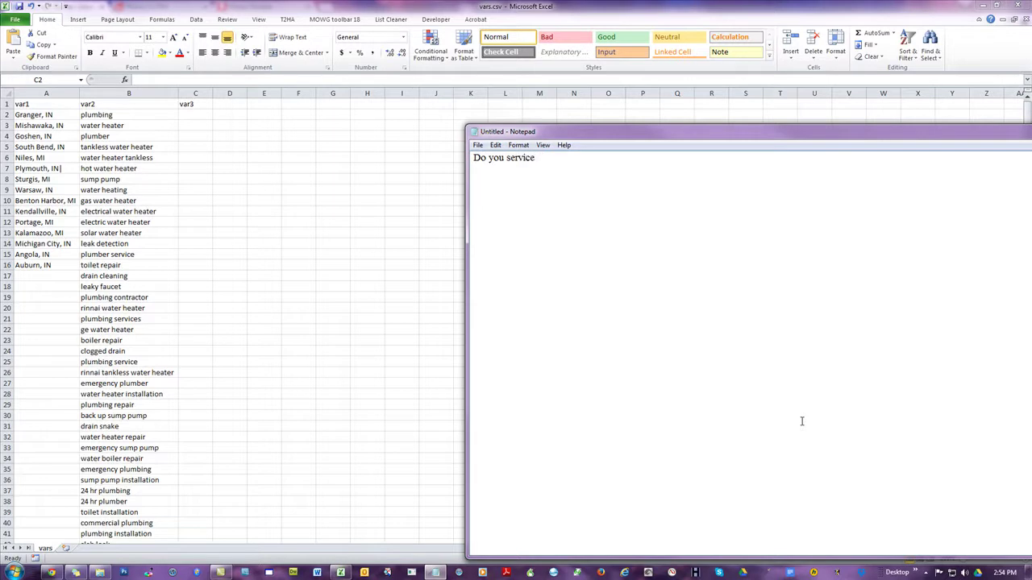
type("residential? ")
type("Commer")
type("cia")
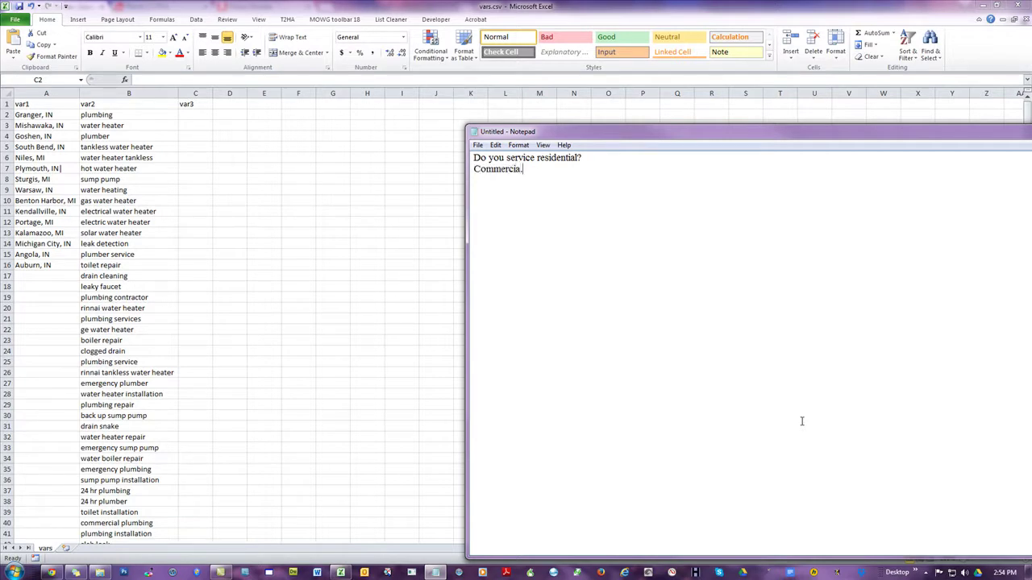
type("l?")
key("alt+F4")
left_click(540, 291)
left_click(227, 176)
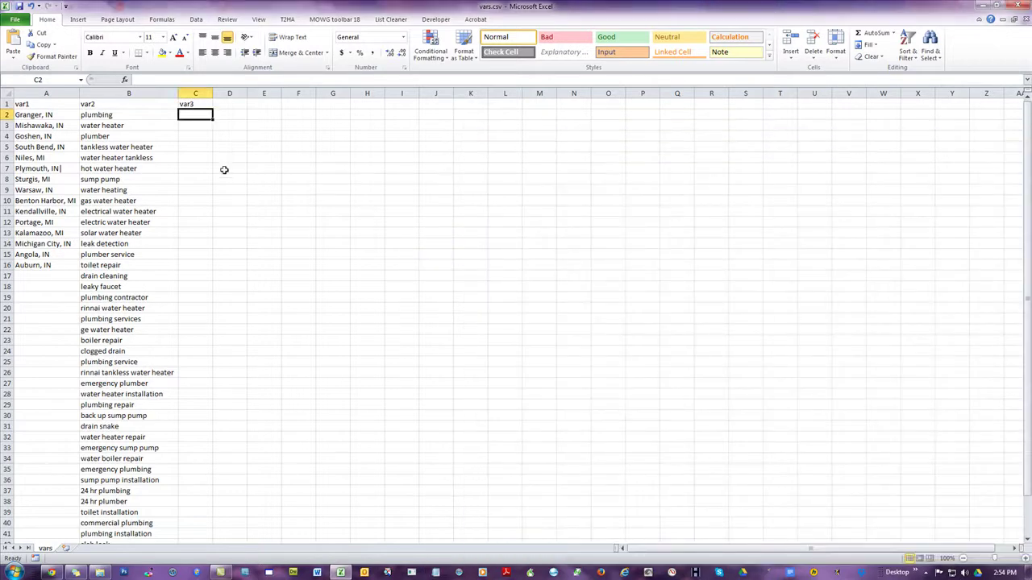
Enter residential and commercial under var3 in C2 and C3, and fit column C to its contents.
left_click(191, 117)
type("residential")
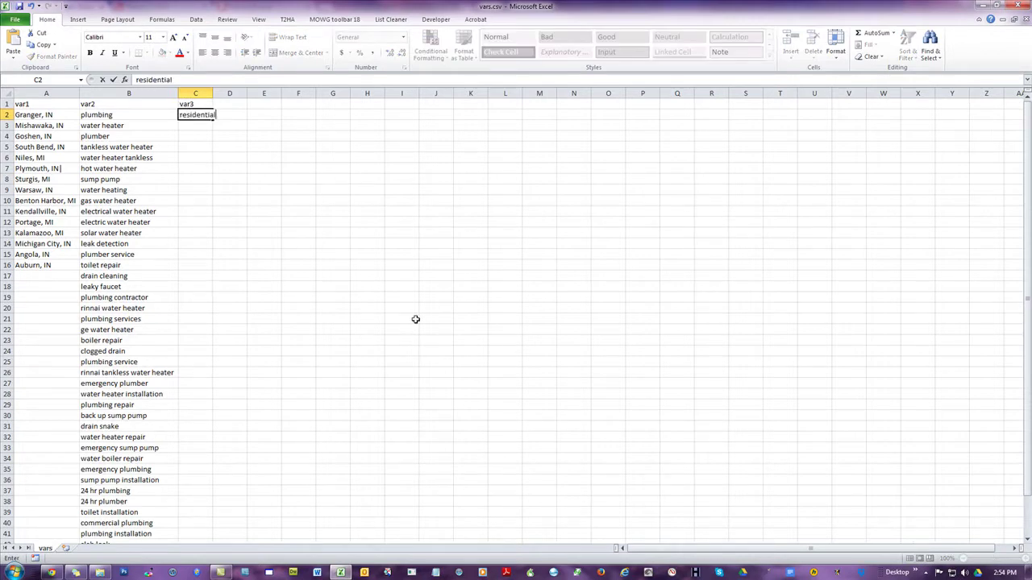
key("Return")
type("commercial")
left_click(416, 308)
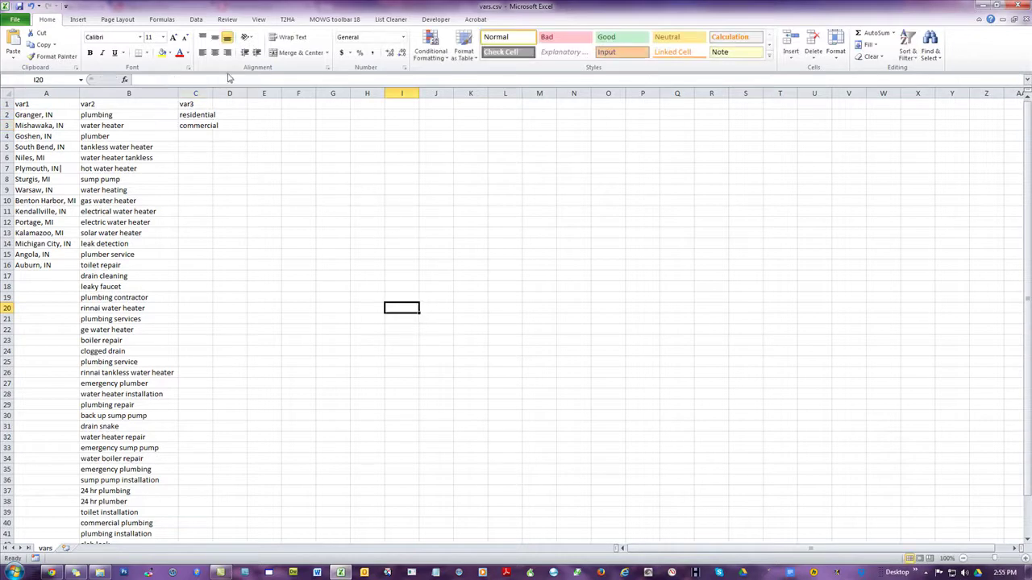
double_click(214, 93)
left_click(327, 168)
Review the entries in the three variable columns and note 1320 in cell G1.
left_click_drag(48, 115, 110, 393)
left_click_drag(190, 114, 193, 126)
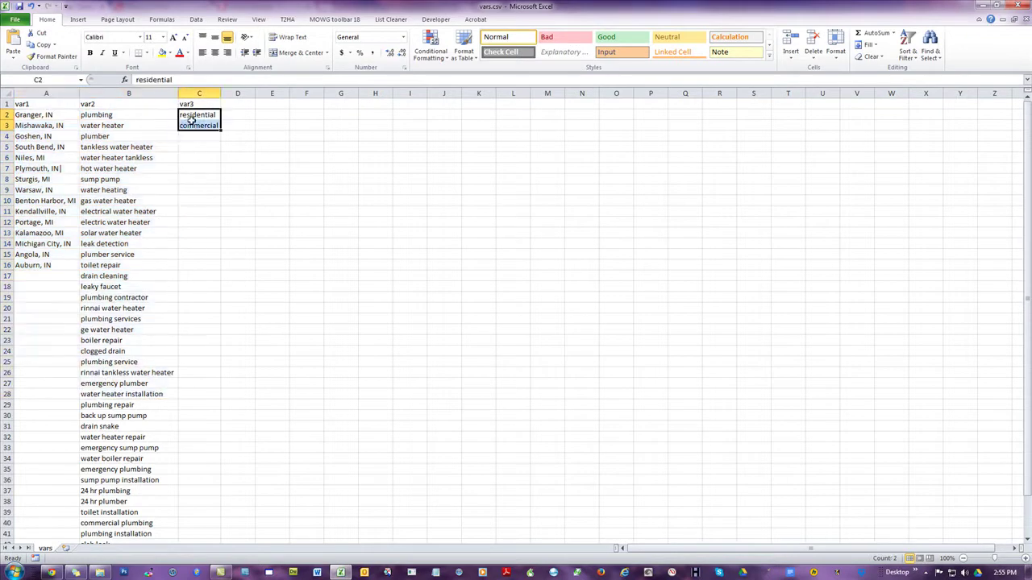
left_click(429, 229)
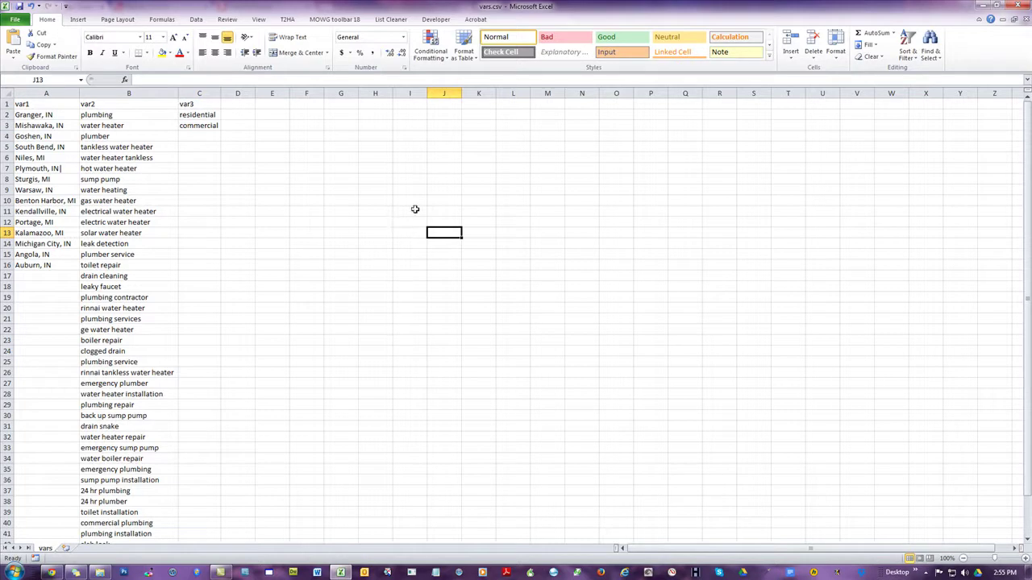
left_click(338, 106)
type("1320")
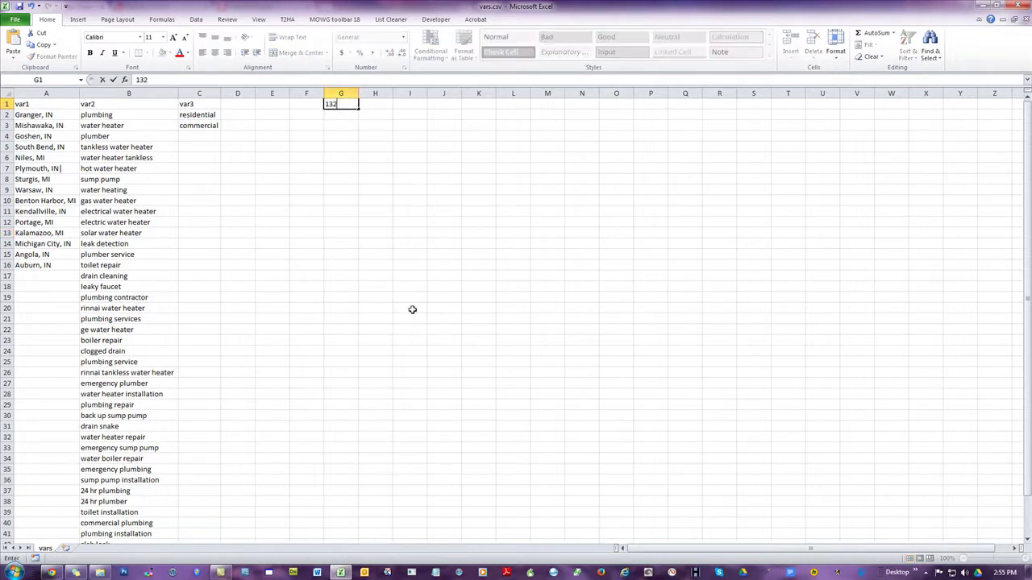
left_click(480, 317)
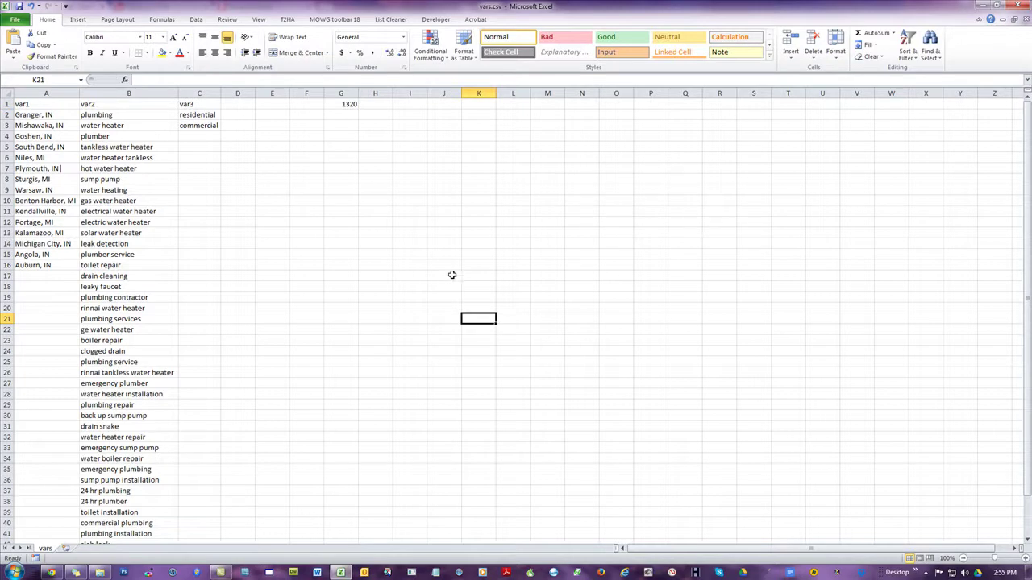
Open the Calculator, multiply 1320 by .25, and close it.
key("XF86Calculator")
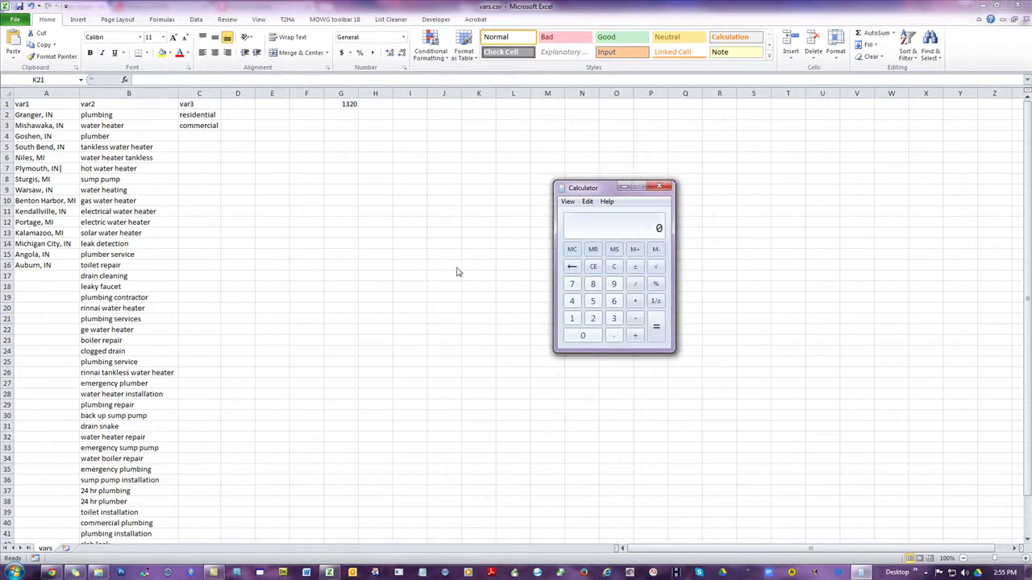
left_click(571, 319)
left_click(614, 318)
left_click(592, 318)
left_click(582, 335)
left_click(634, 301)
left_click(614, 335)
left_click(593, 318)
left_click(592, 300)
left_click(655, 326)
left_click(660, 187)
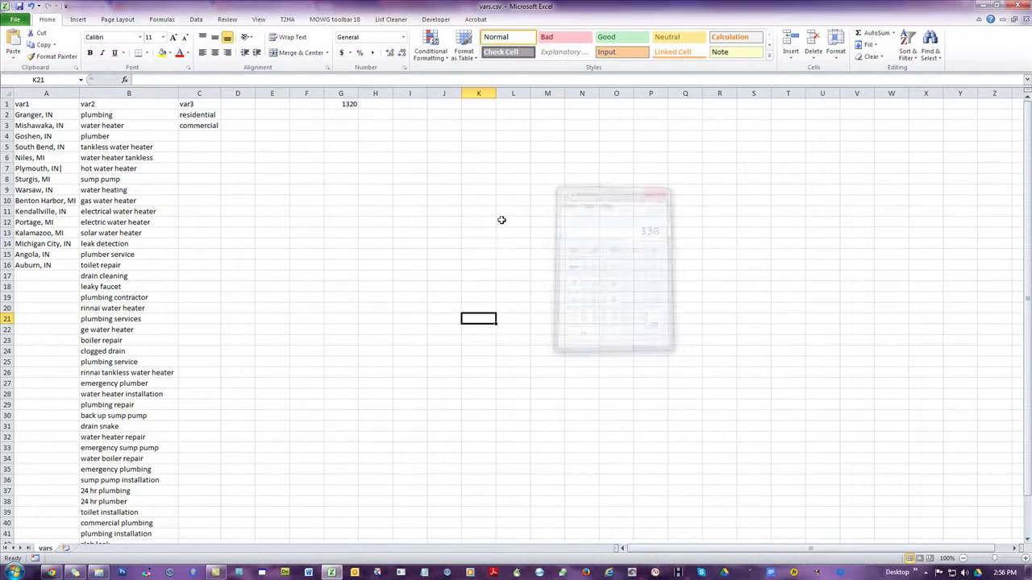
Clear the contents of column G to remove the 1320 note.
left_click(342, 94)
right_click(335, 150)
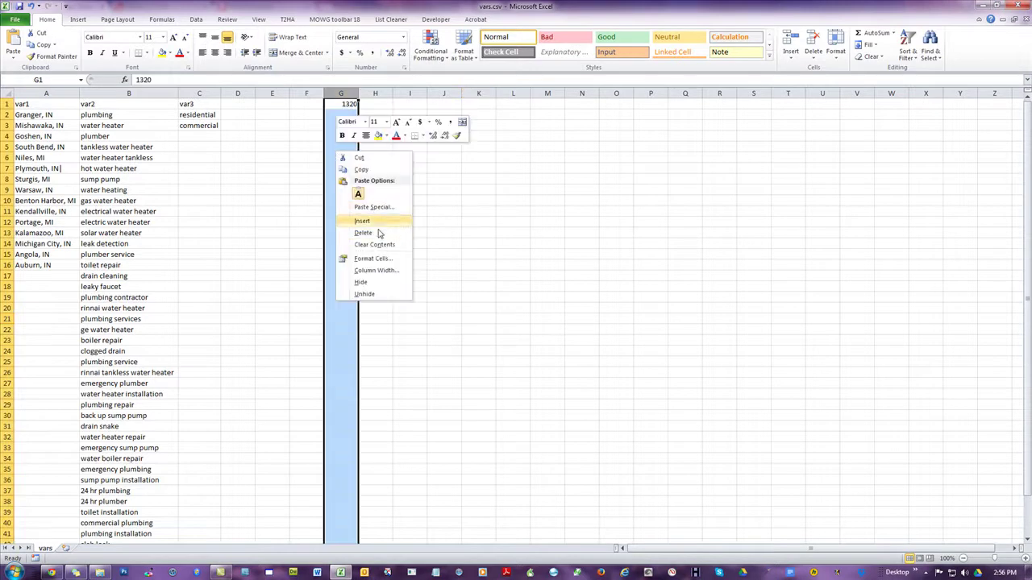
left_click(377, 244)
left_click(442, 205)
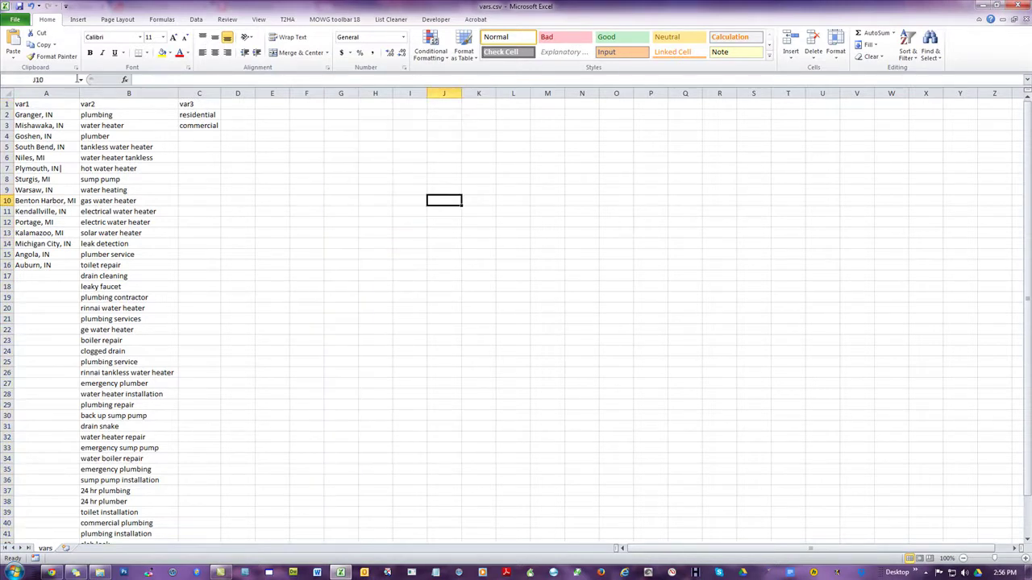
Add a new worksheet and copy columns A to C of the vars sheet into it from cell A1.
left_click_drag(46, 94, 172, 94)
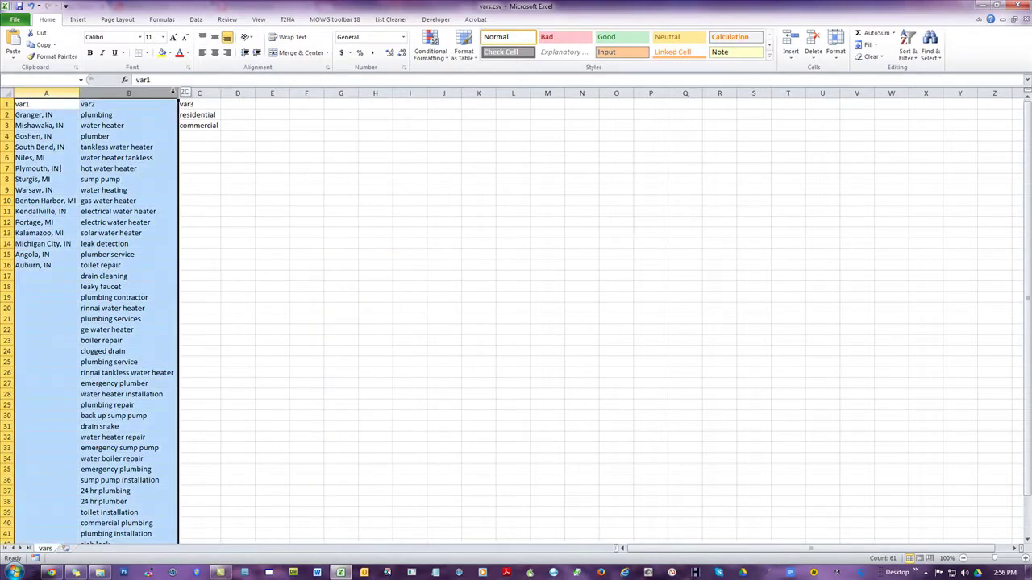
left_click(383, 234)
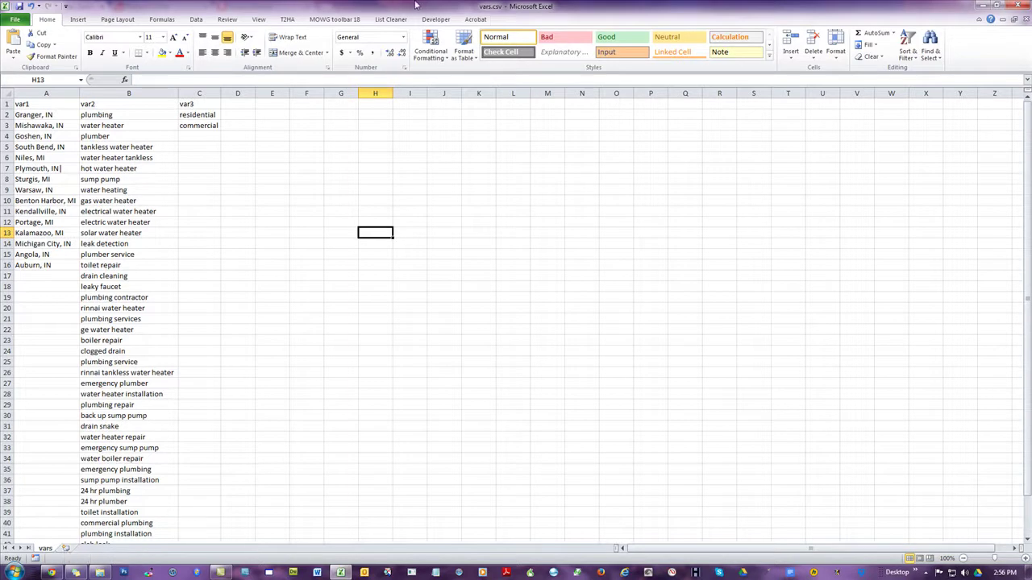
left_click(66, 549)
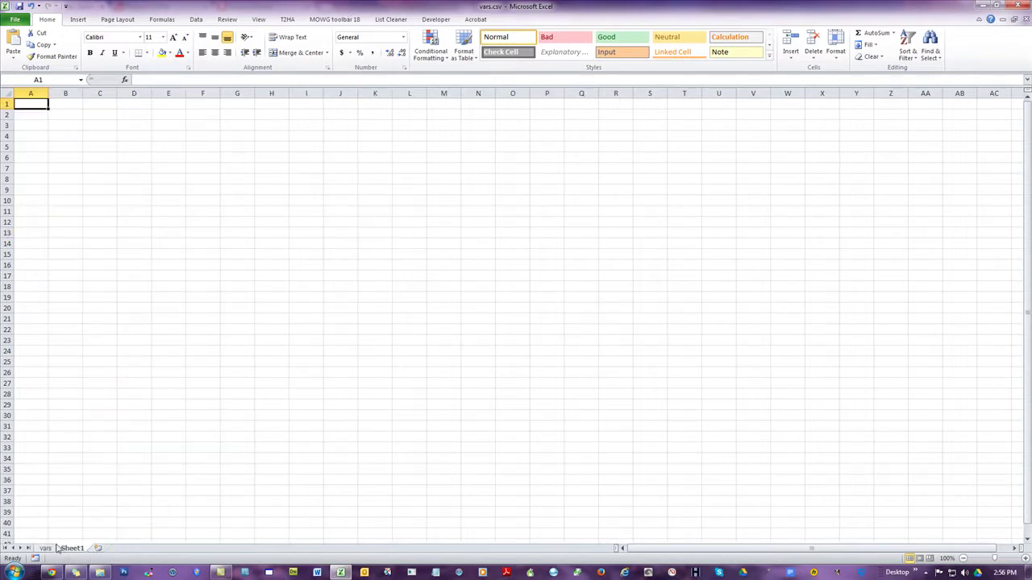
left_click(45, 548)
left_click_drag(66, 94, 199, 93)
right_click(110, 150)
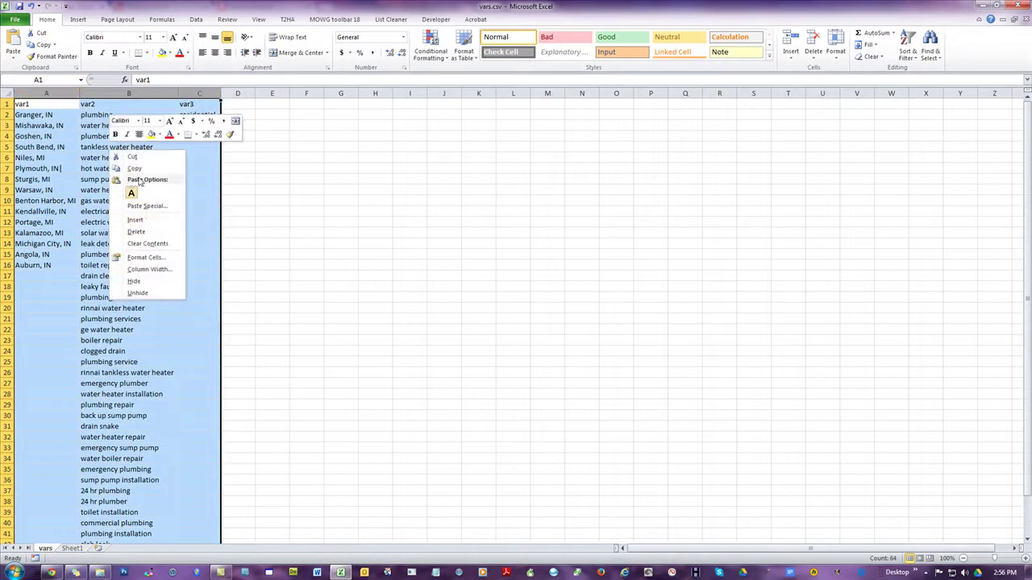
left_click(137, 169)
left_click(72, 548)
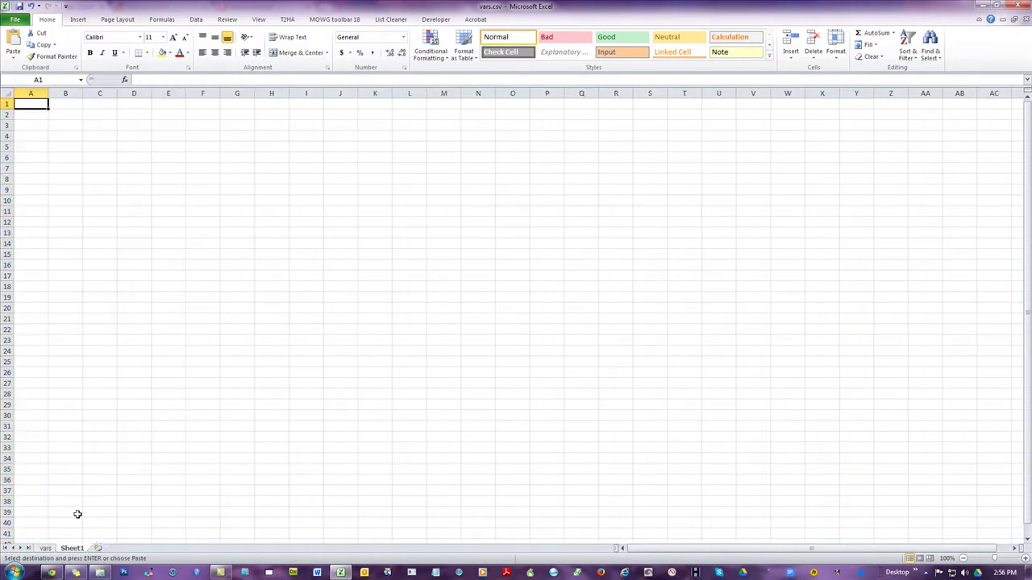
right_click(37, 105)
left_click(74, 148)
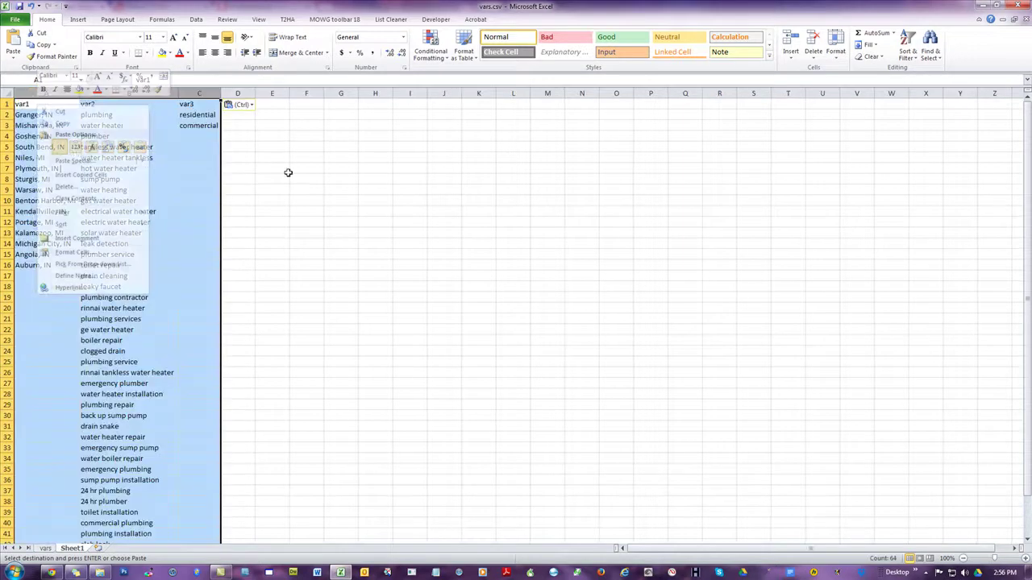
left_click(478, 276)
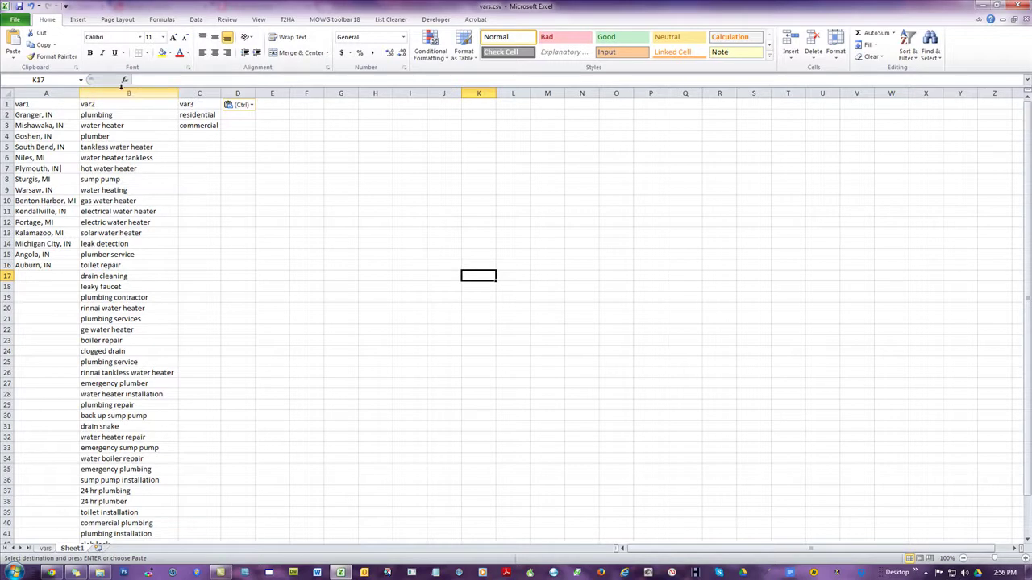
Move the var3 column between the var1 and var2 columns on Sheet1.
left_click(199, 94)
right_click(200, 138)
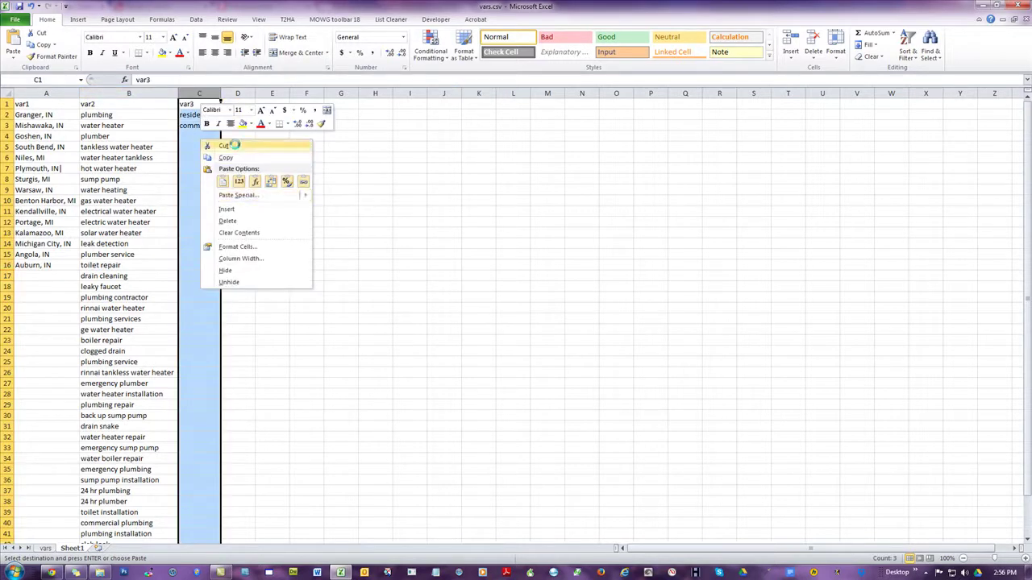
left_click(226, 146)
left_click(128, 93)
right_click(126, 160)
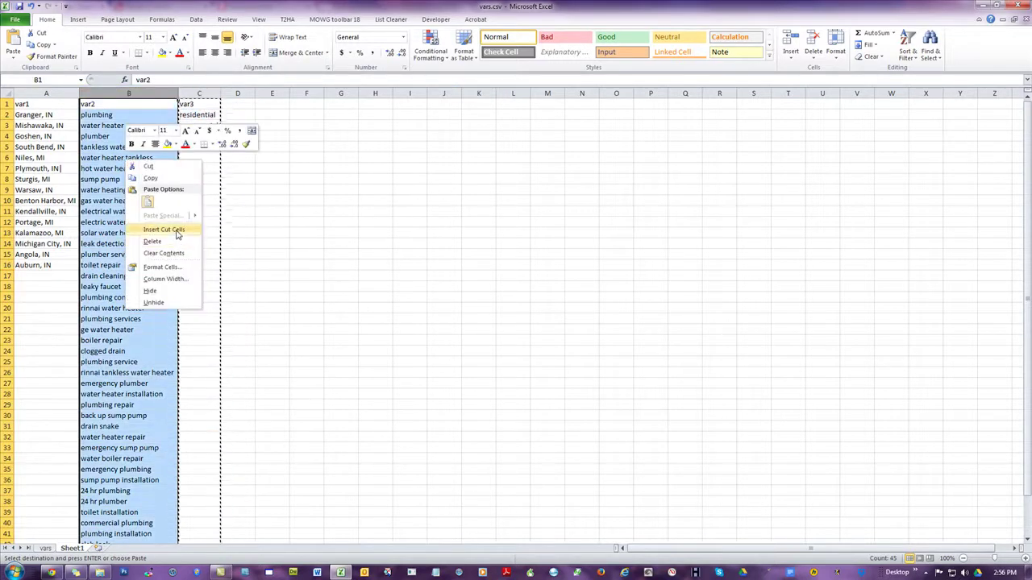
left_click(179, 230)
left_click(478, 222)
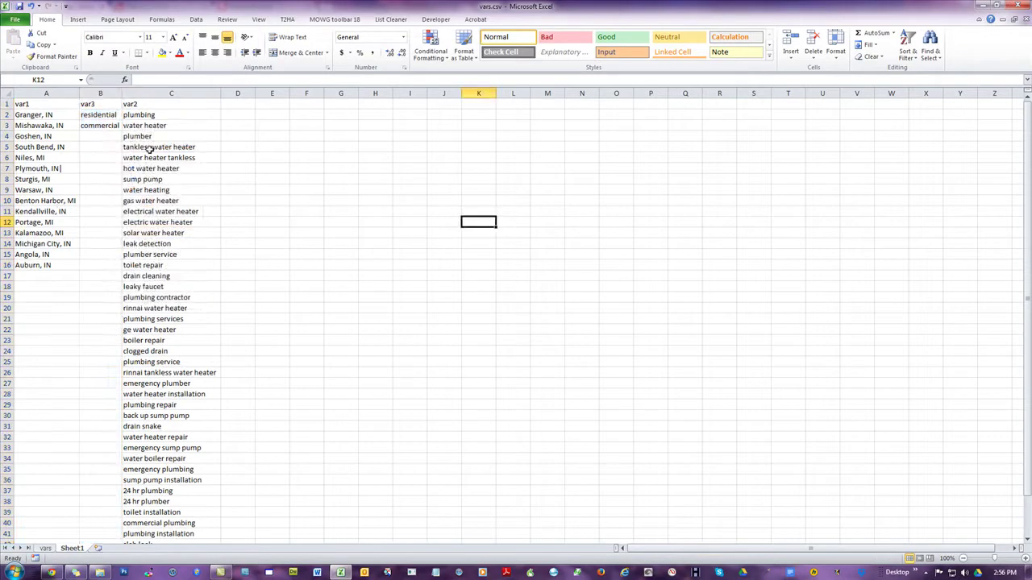
Generate 1320 variable combinations from Sheet1 with the Mass tool of MOWG toolbar 18.
left_click(335, 19)
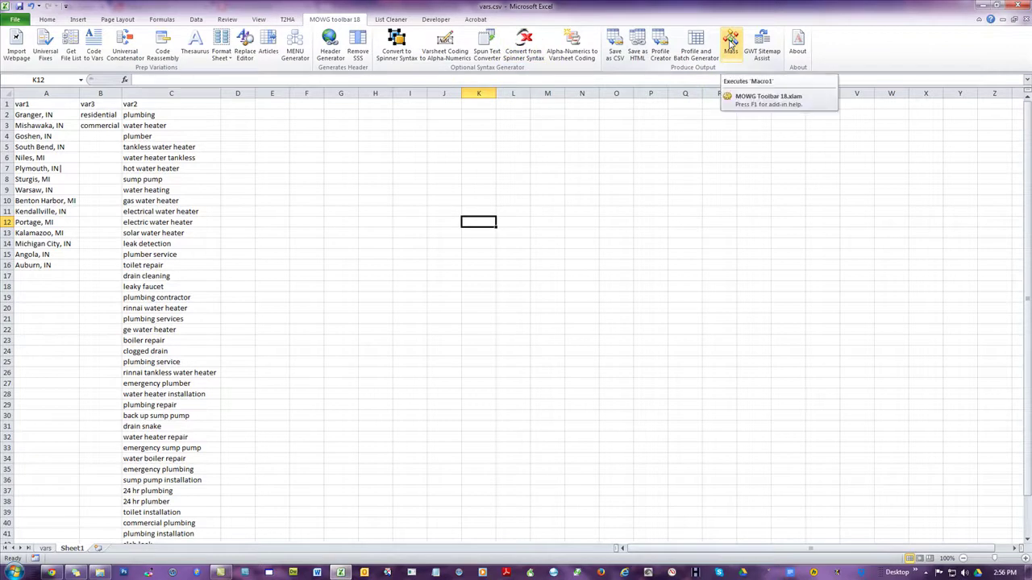
left_click(730, 45)
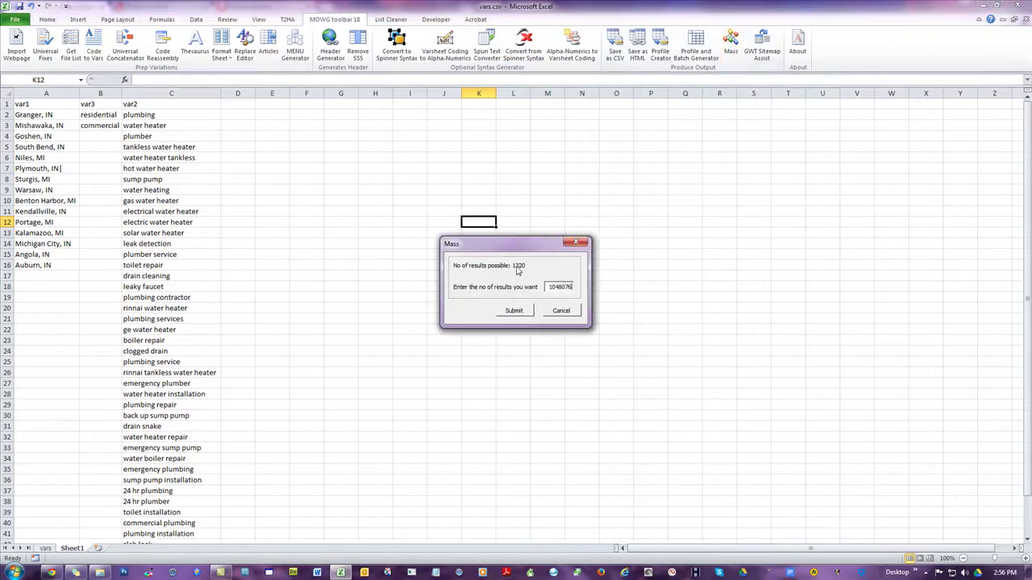
left_click_drag(550, 287, 573, 287)
type("1320")
left_click(511, 312)
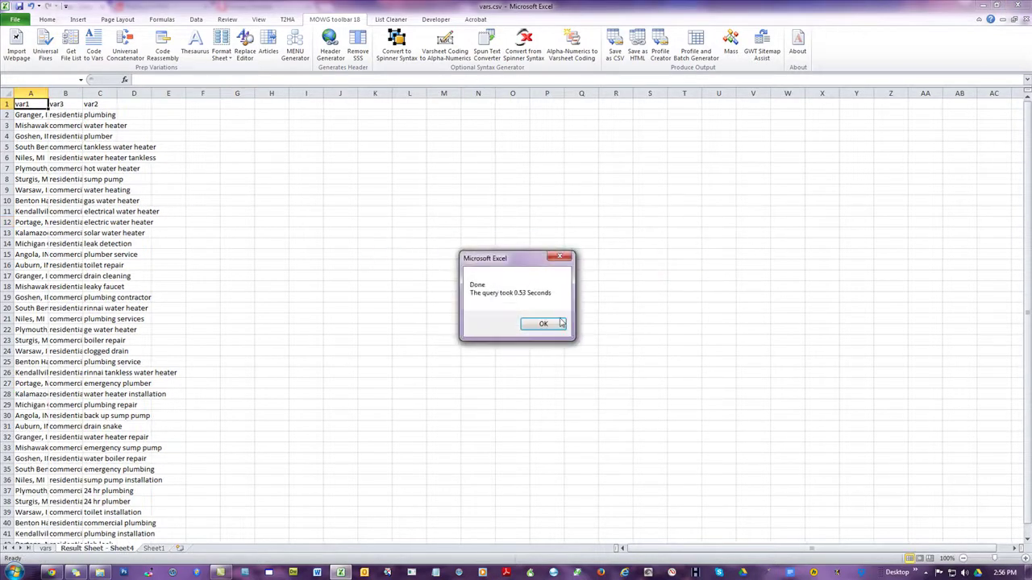
left_click(542, 324)
Examine the heading row and the generated rows of city, service type and keyword on the result sheet.
left_click(241, 189)
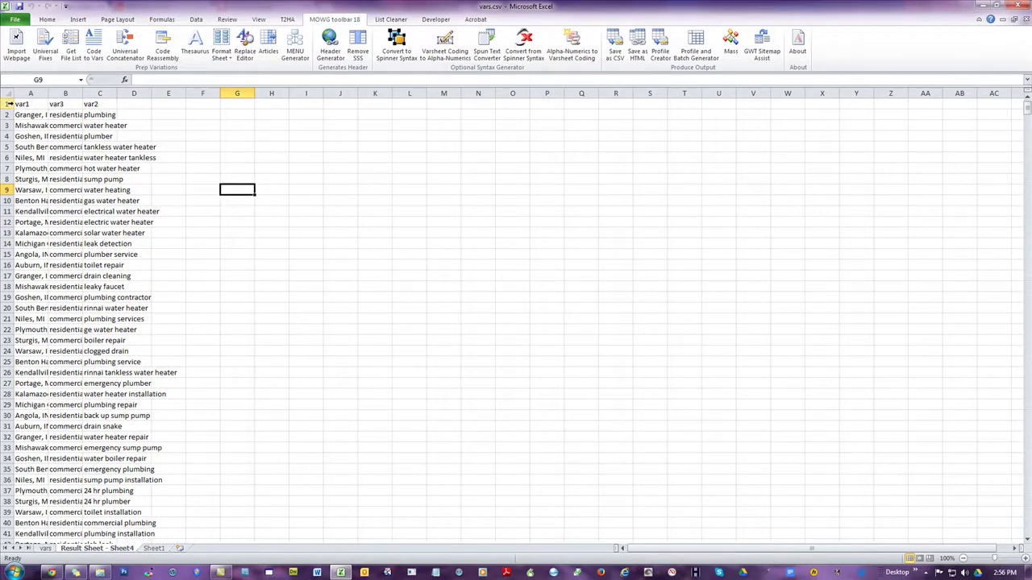
left_click(7, 104)
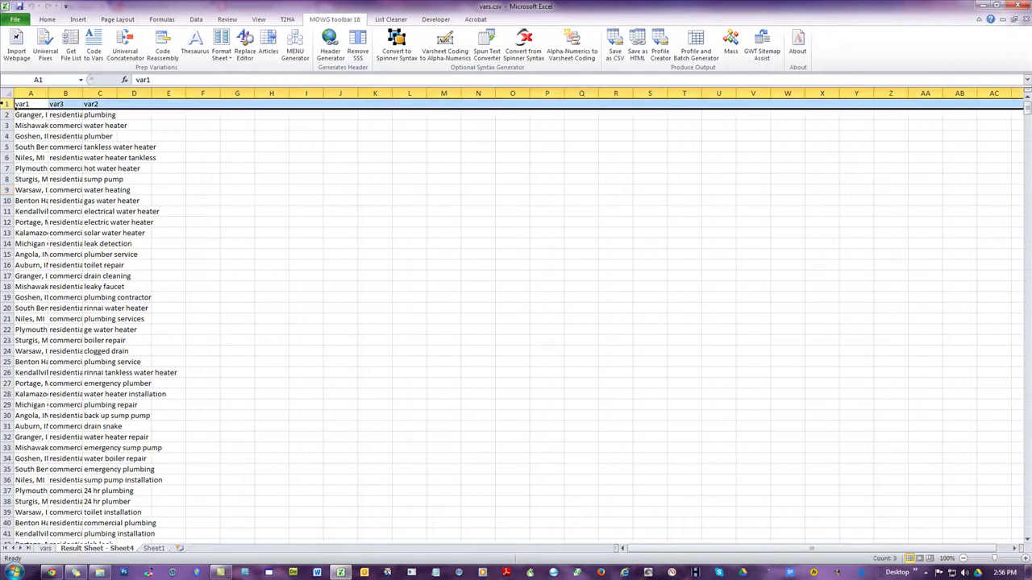
left_click(340, 233)
left_click(34, 115)
scroll(282, 302, "down", 20)
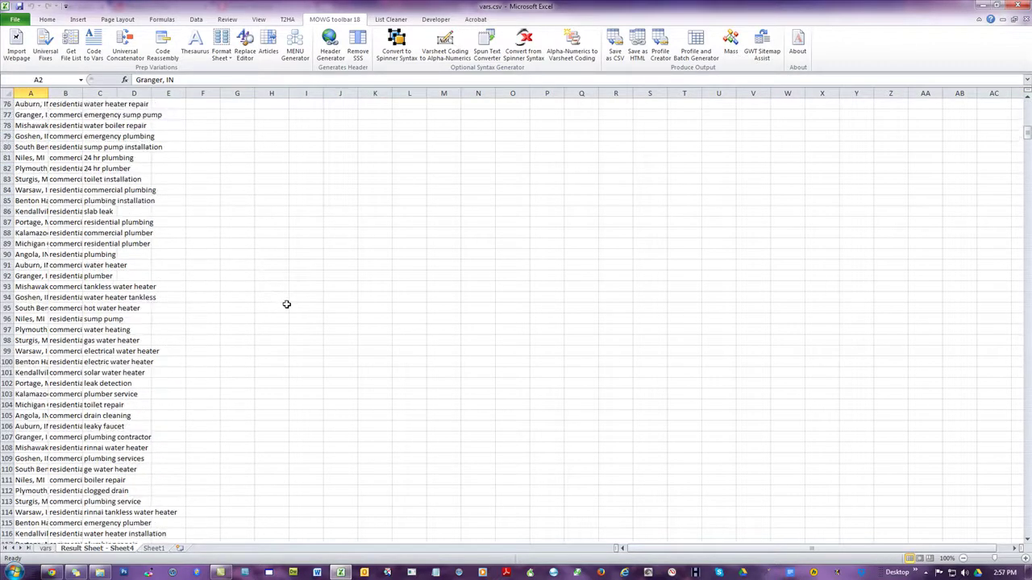
Fit the widths of columns A and B on the result sheet to their city and residential/commercial entries.
scroll(286, 303, "down", 20)
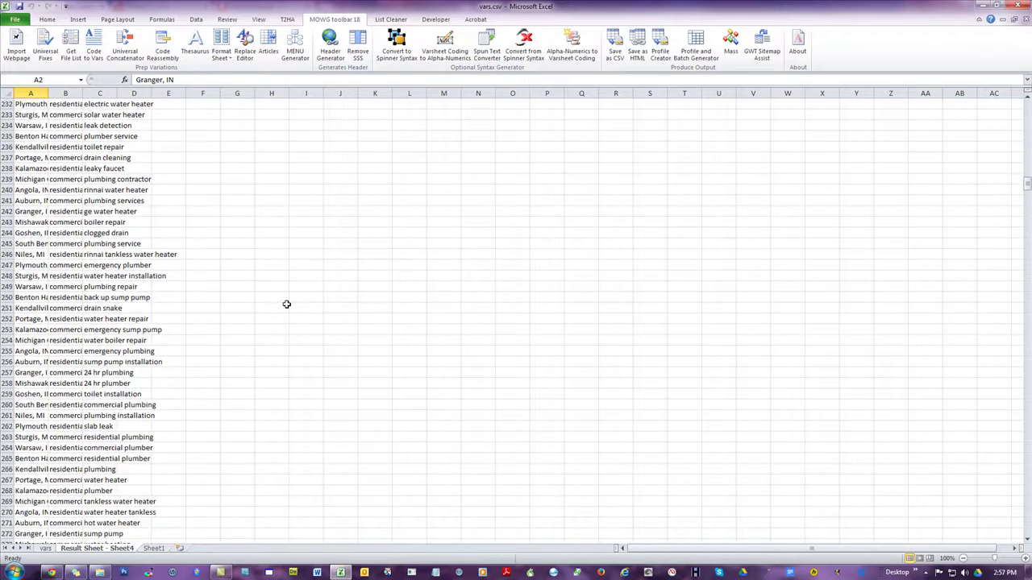
scroll(286, 303, "up", 20)
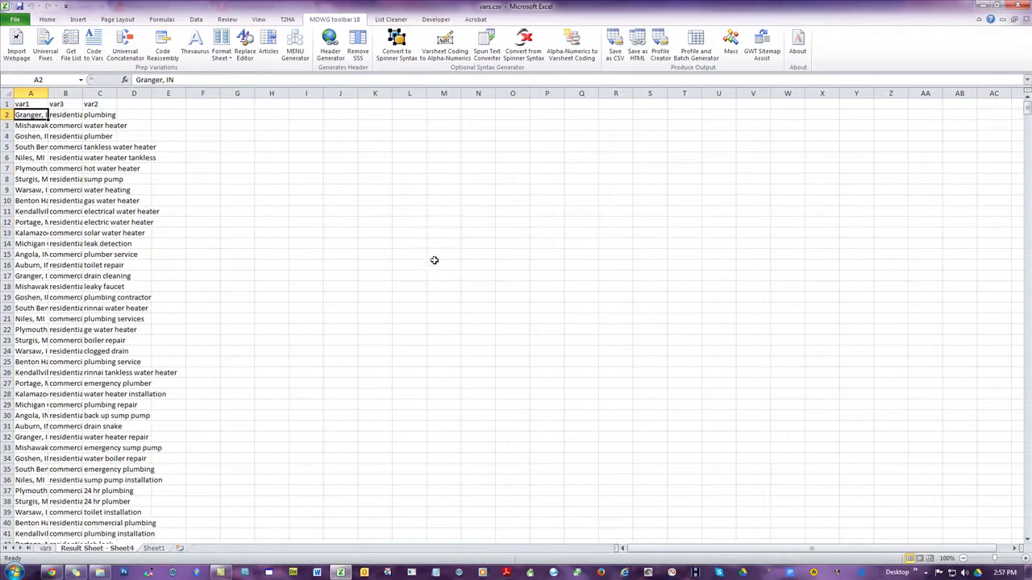
left_click(419, 372)
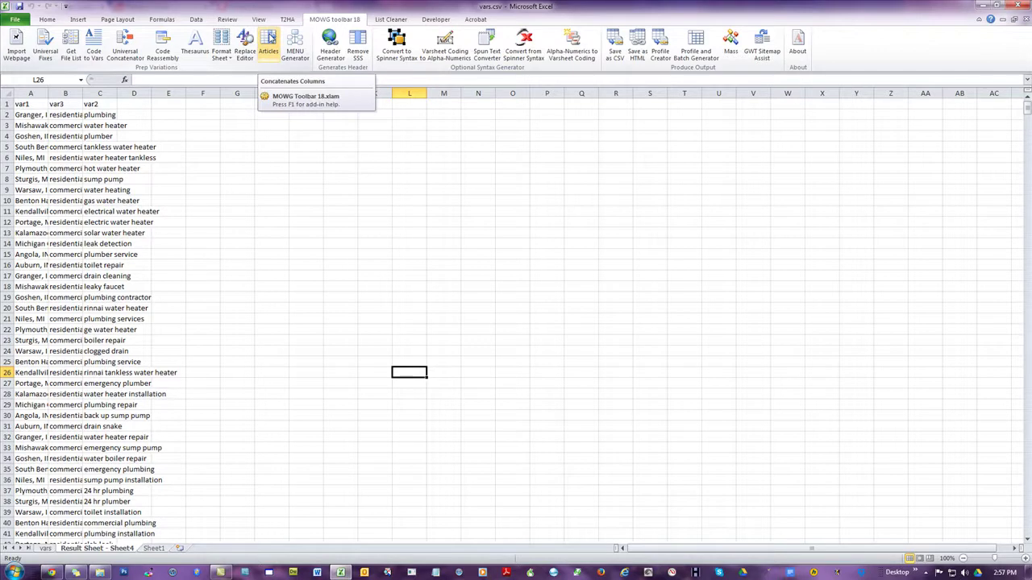
double_click(48, 93)
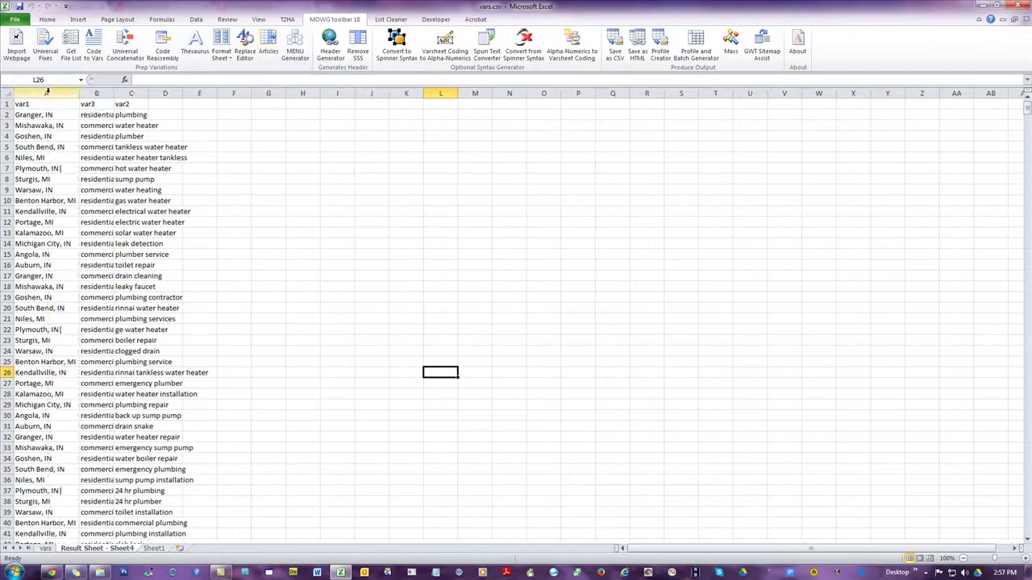
double_click(112, 93)
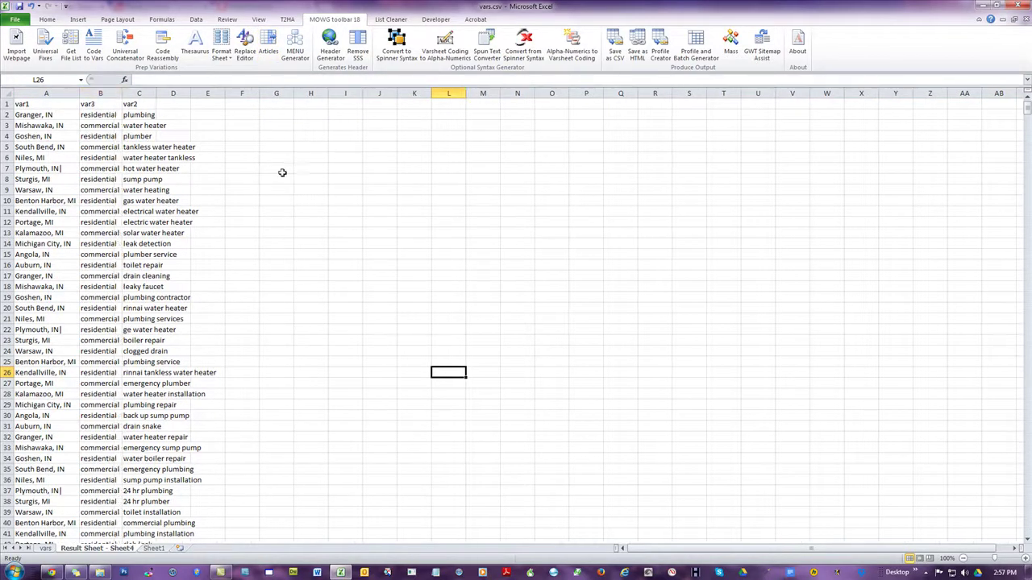
left_click(279, 177)
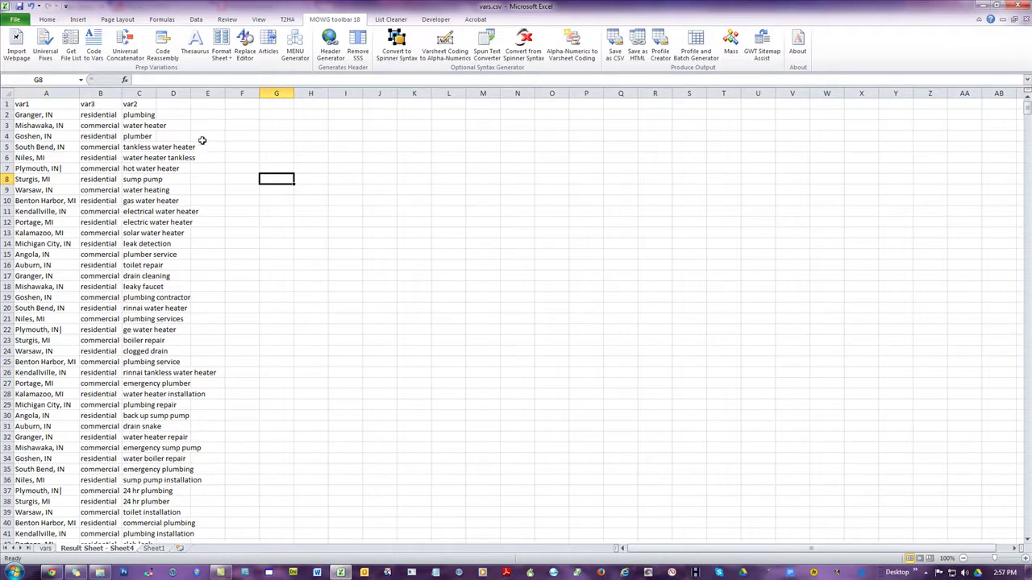
Concatenate columns A and B of the result sheet with the Articles tool and fit the width of the merged column.
left_click(269, 45)
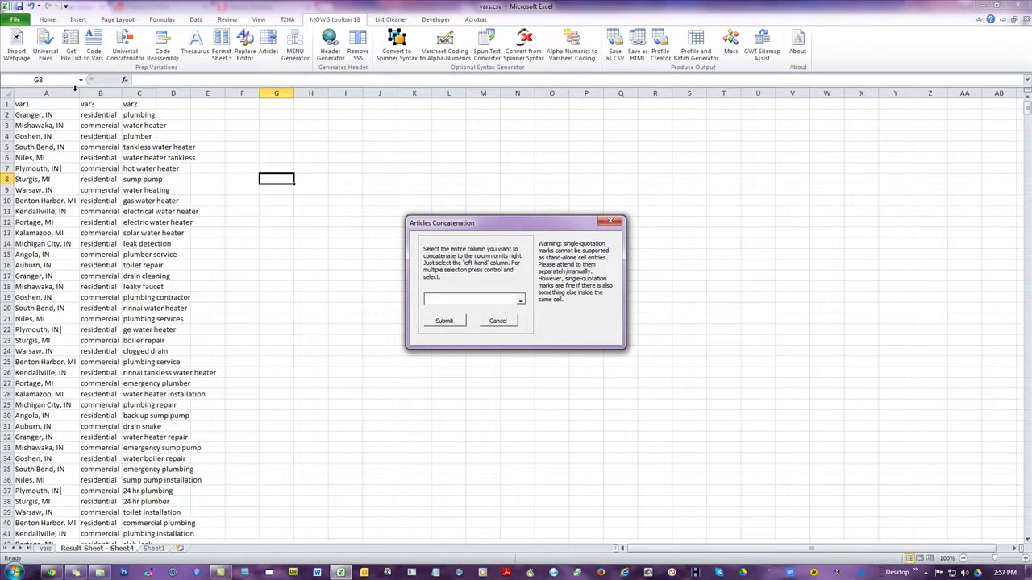
left_click_drag(61, 89, 102, 91)
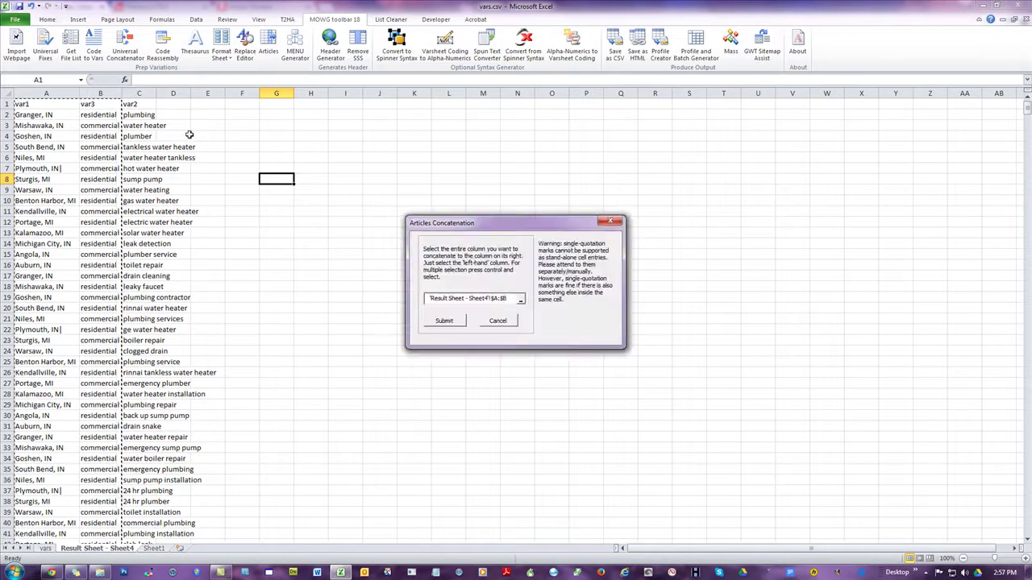
left_click(429, 319)
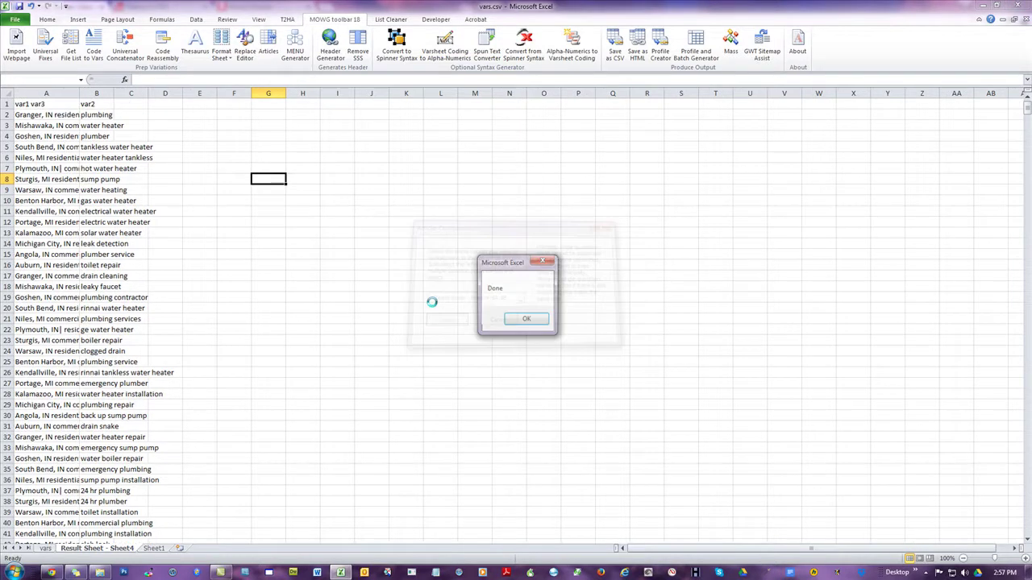
left_click(524, 320)
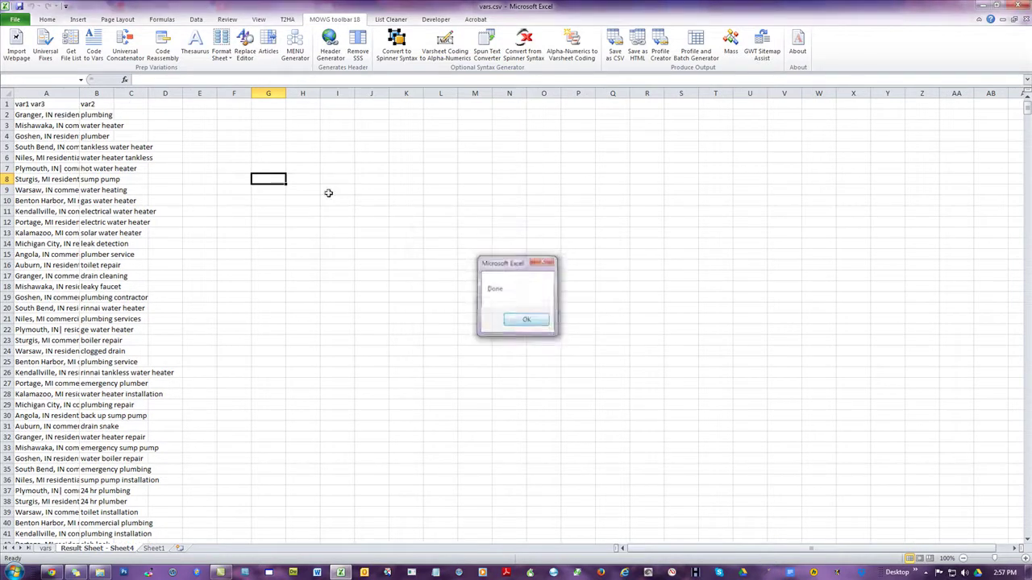
left_click(67, 93)
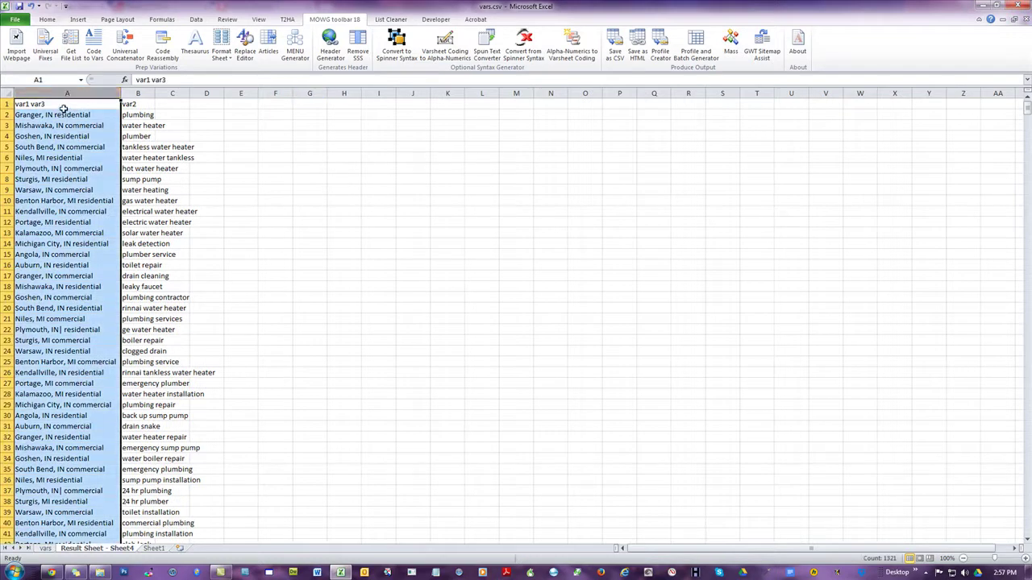
left_click(64, 107)
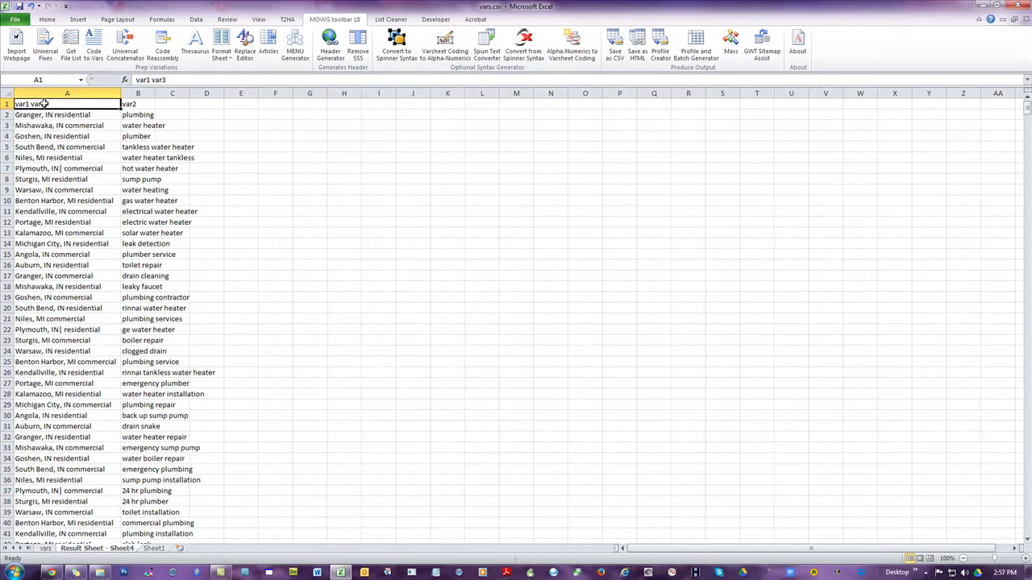
left_click(6, 104)
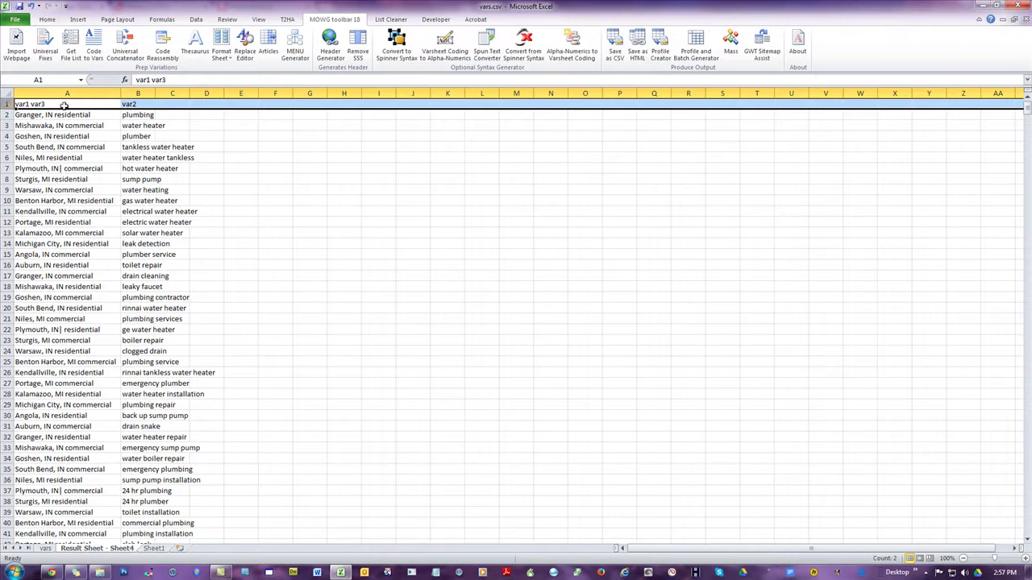
left_click(333, 219)
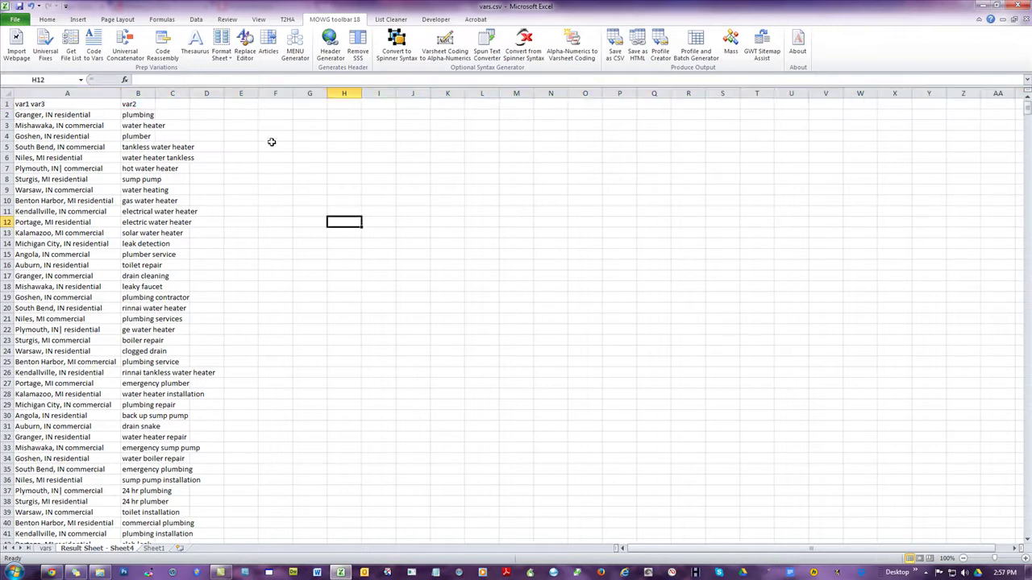
Concatenate the merged city and service type column with the keyword column using the Articles tool, then fit column A's width.
left_click(269, 43)
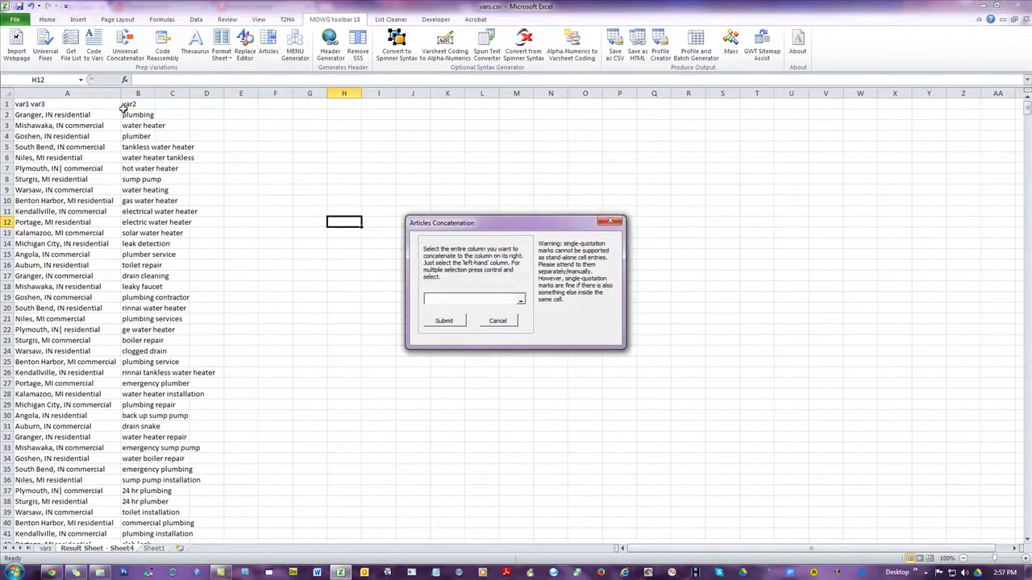
left_click_drag(102, 93, 138, 93)
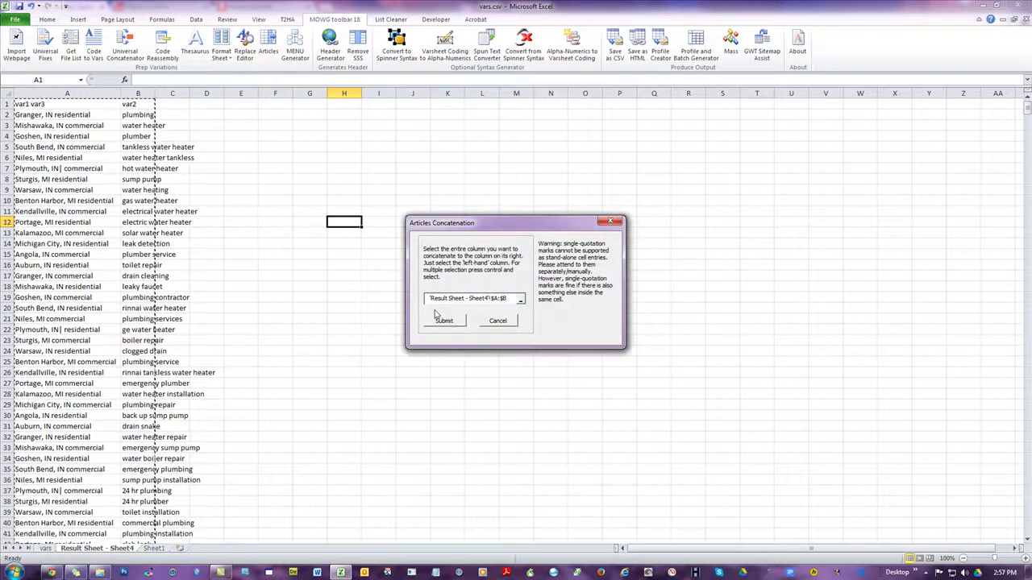
left_click(439, 321)
left_click(527, 322)
double_click(120, 94)
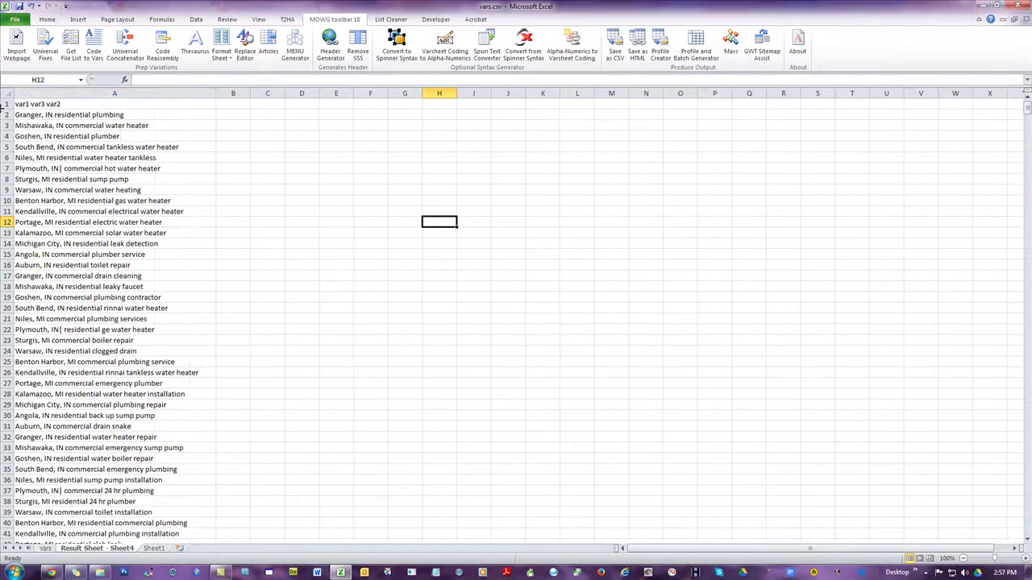
Delete the heading row with the variable names from the result sheet.
left_click(6, 103)
right_click(58, 103)
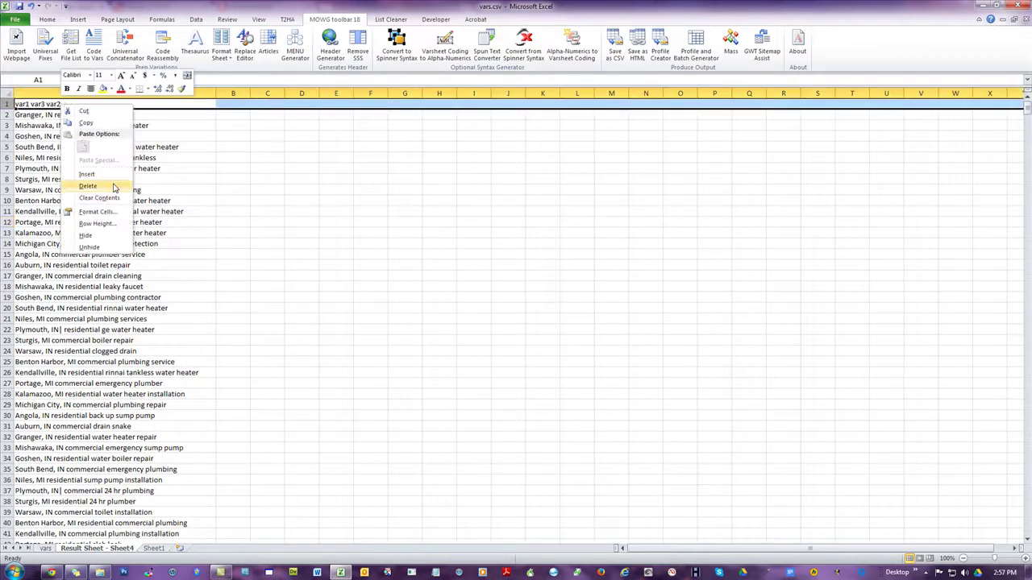
left_click(87, 185)
left_click(403, 232)
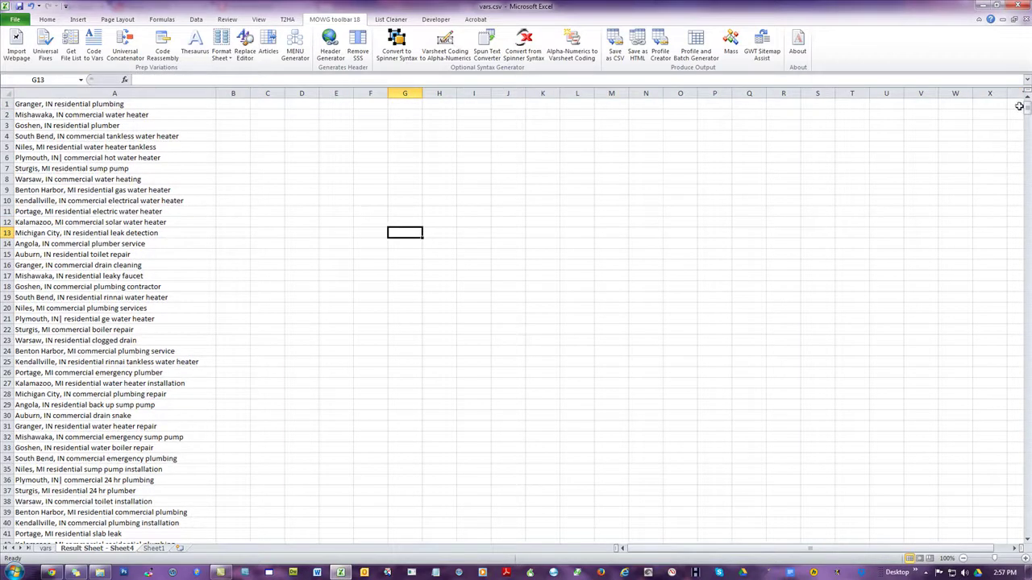
Examine the concatenated city, service type and keyword phrases from the last rows of the result sheet back up to the first.
left_click_drag(1026, 109, 1027, 524)
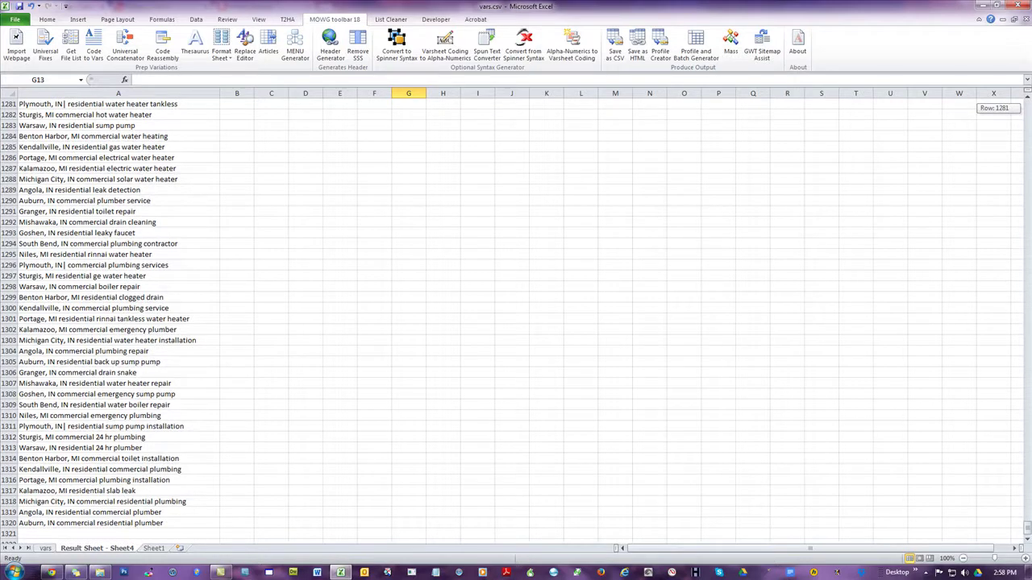
left_click(70, 522)
left_click(69, 511)
left_click(69, 501)
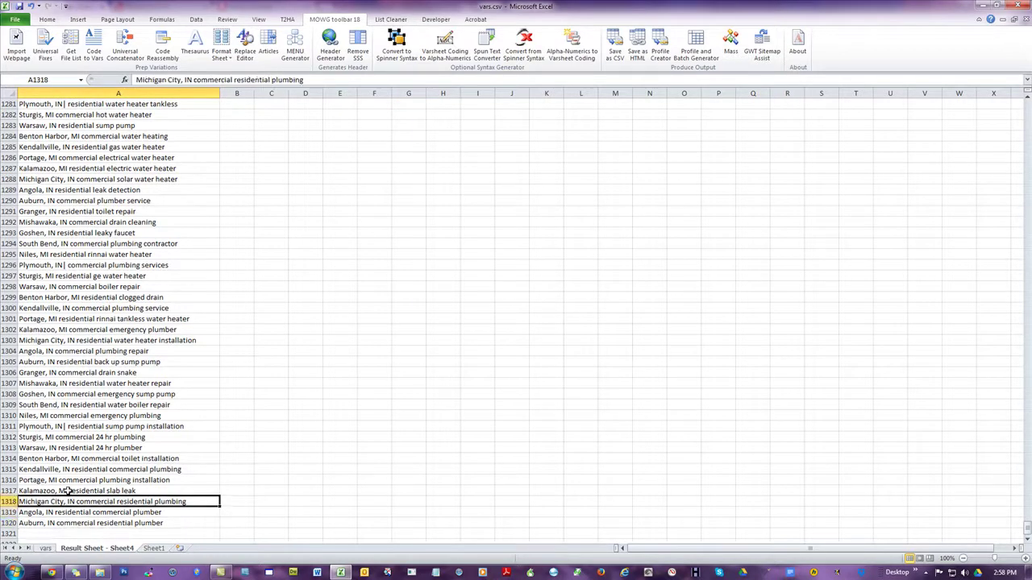
left_click(69, 491)
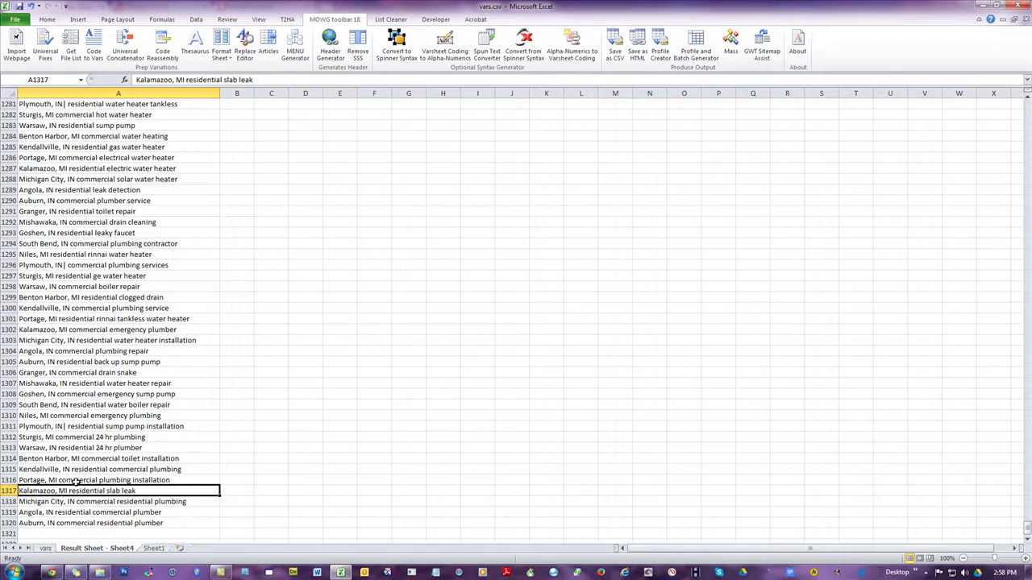
left_click(78, 478)
left_click(77, 468)
left_click(79, 459)
left_click(81, 448)
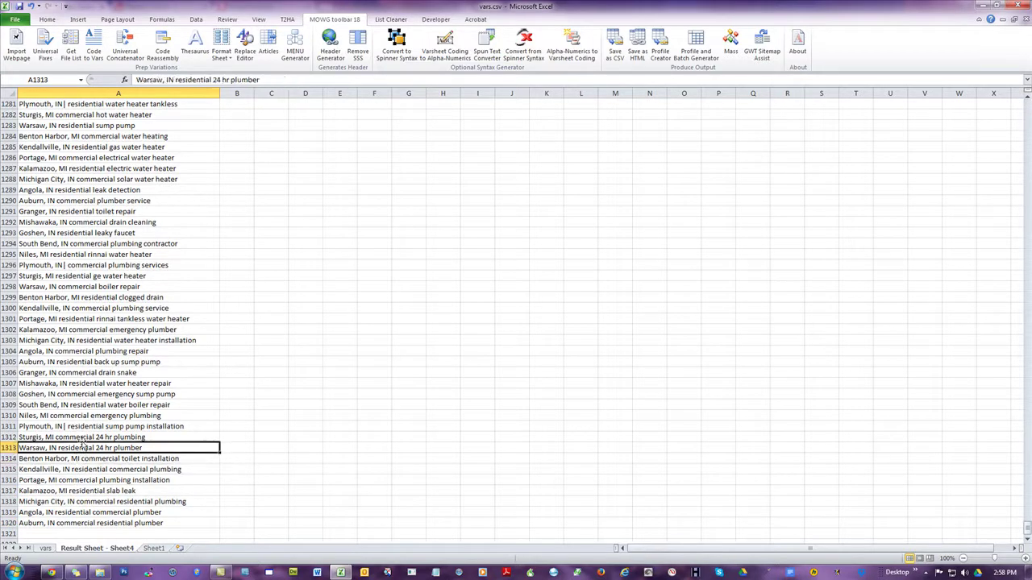
left_click(90, 436)
left_click(101, 426)
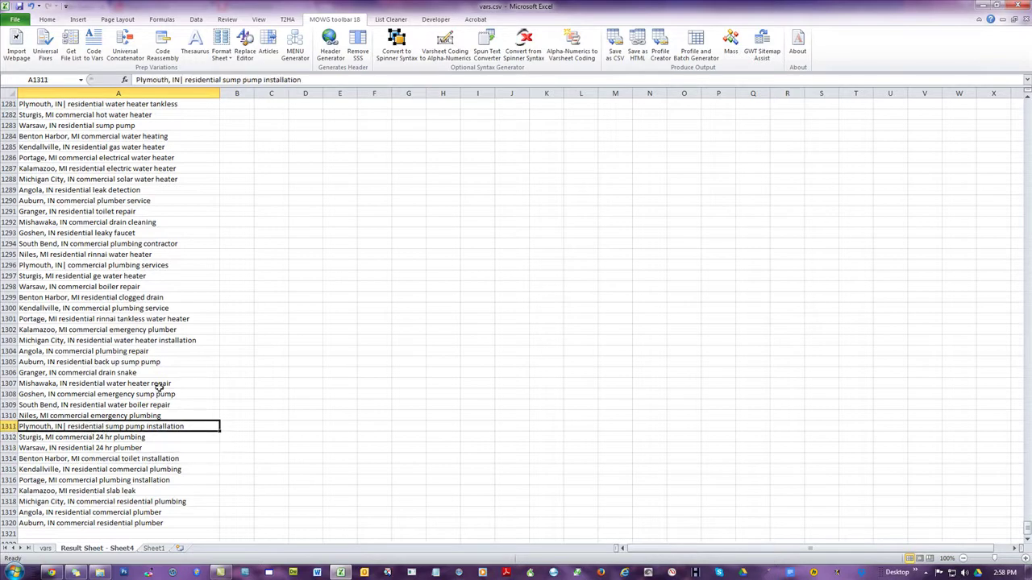
left_click(298, 330)
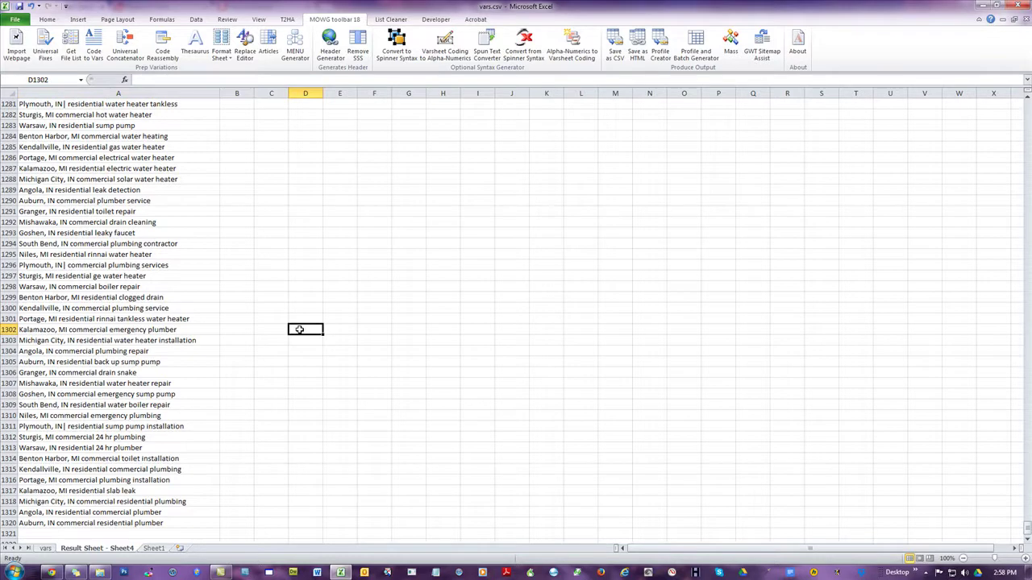
scroll(133, 224, "up", 20)
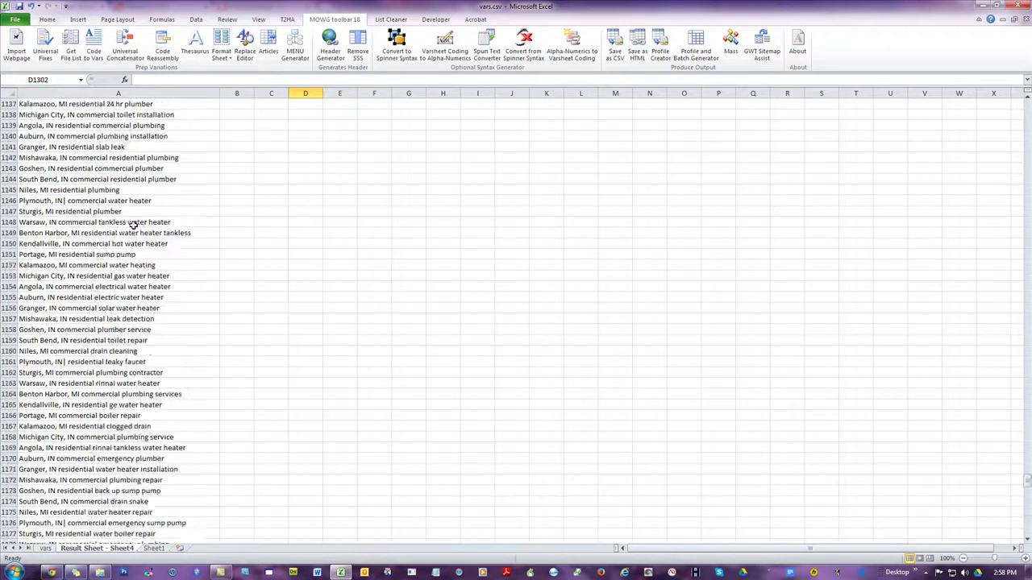
scroll(133, 224, "up", 20)
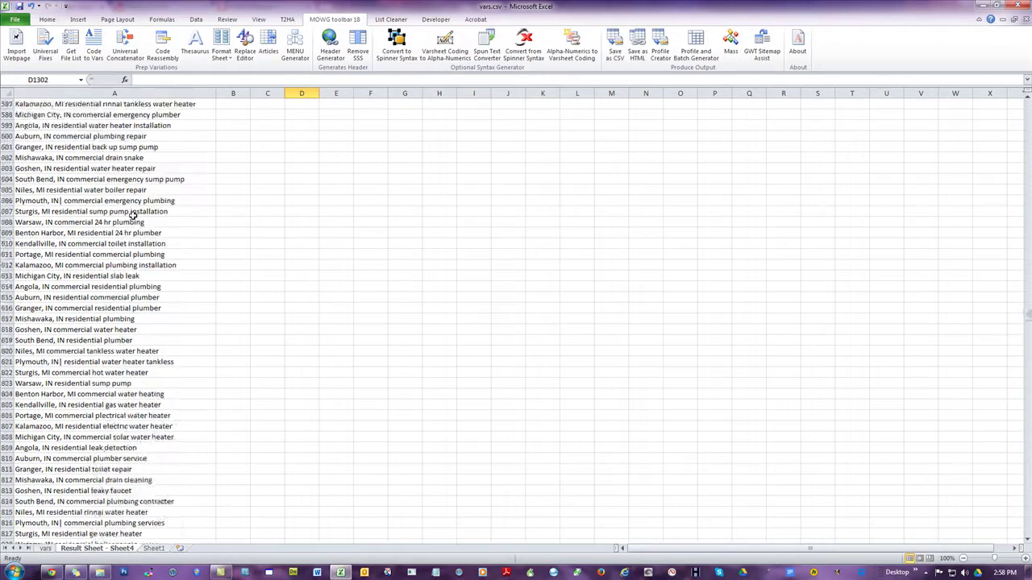
scroll(133, 215, "up", 20)
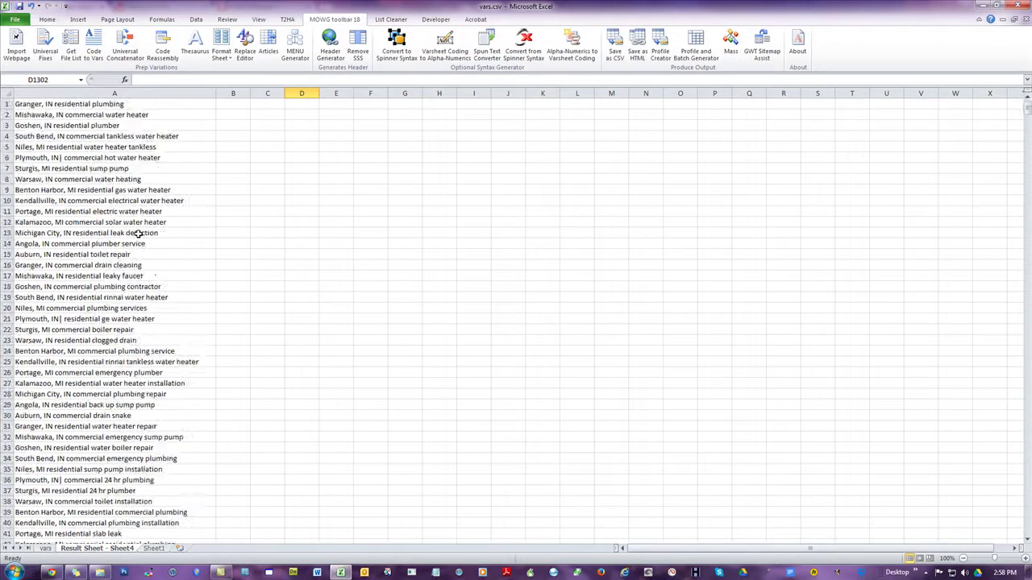
left_click(396, 192)
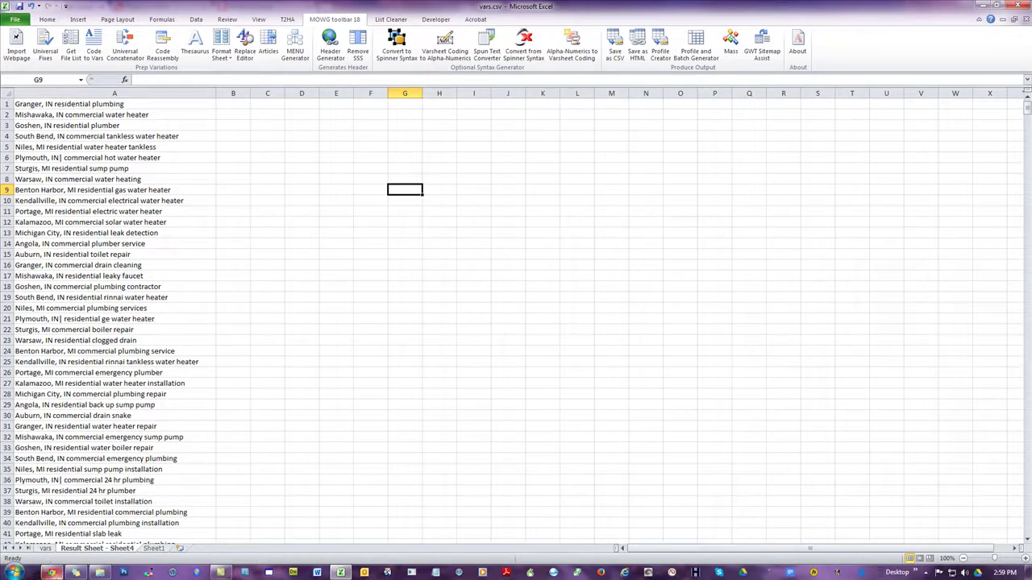
Switch to Chrome, search Google for "elkhart plumber" and look through the results.
left_click(51, 572)
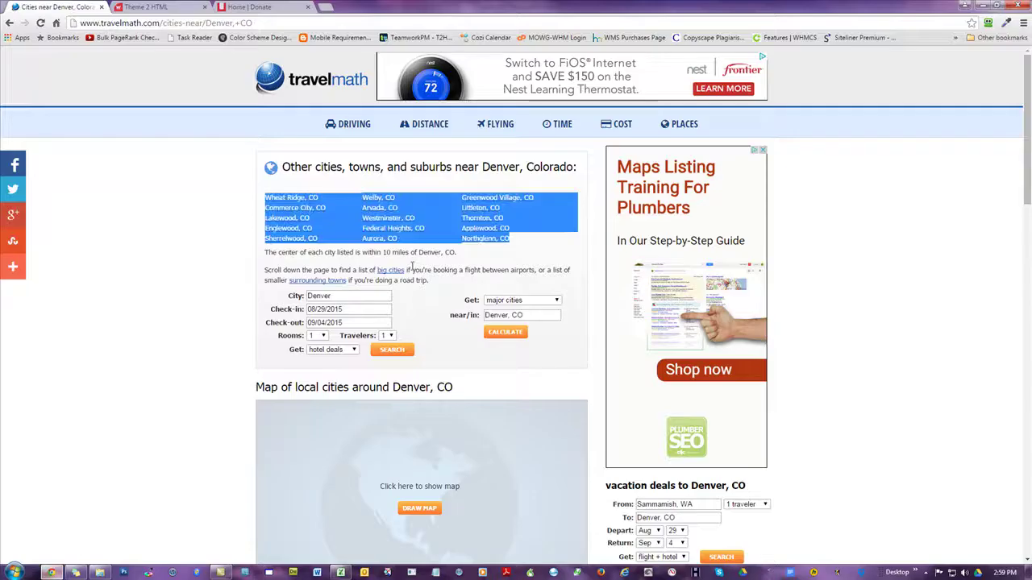
left_click(10, 22)
left_click(10, 23)
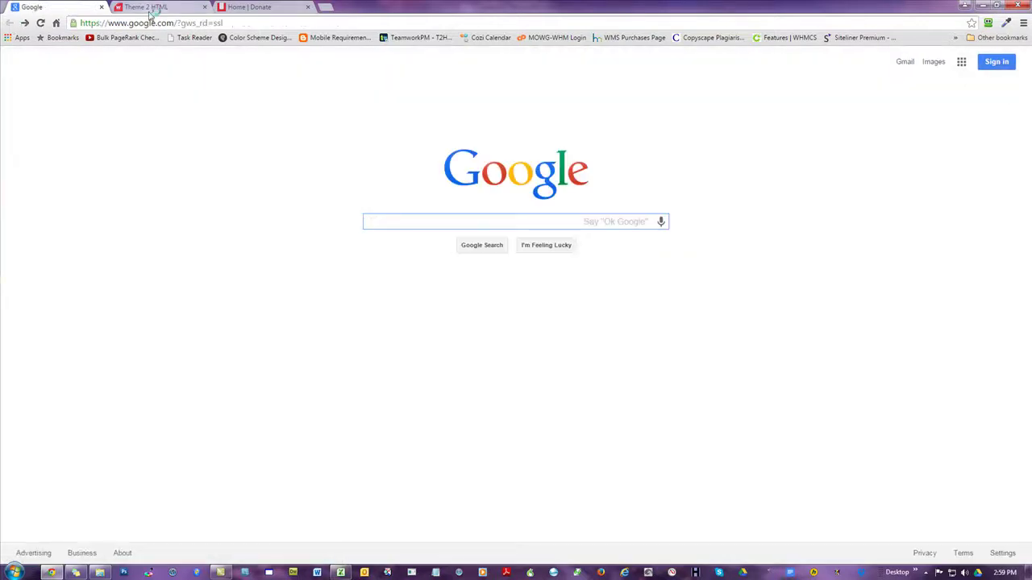
left_click(145, 24)
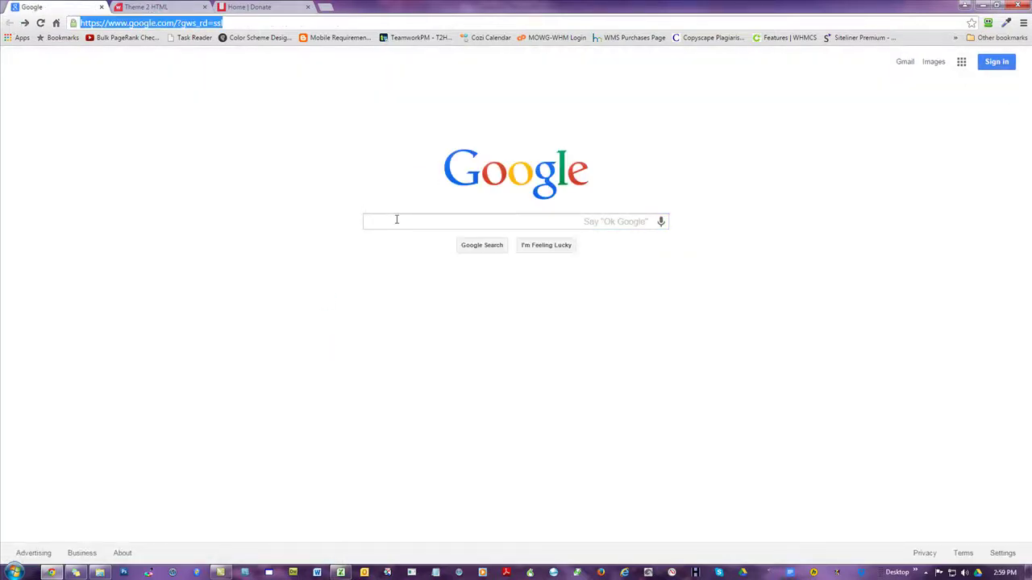
type("elkh")
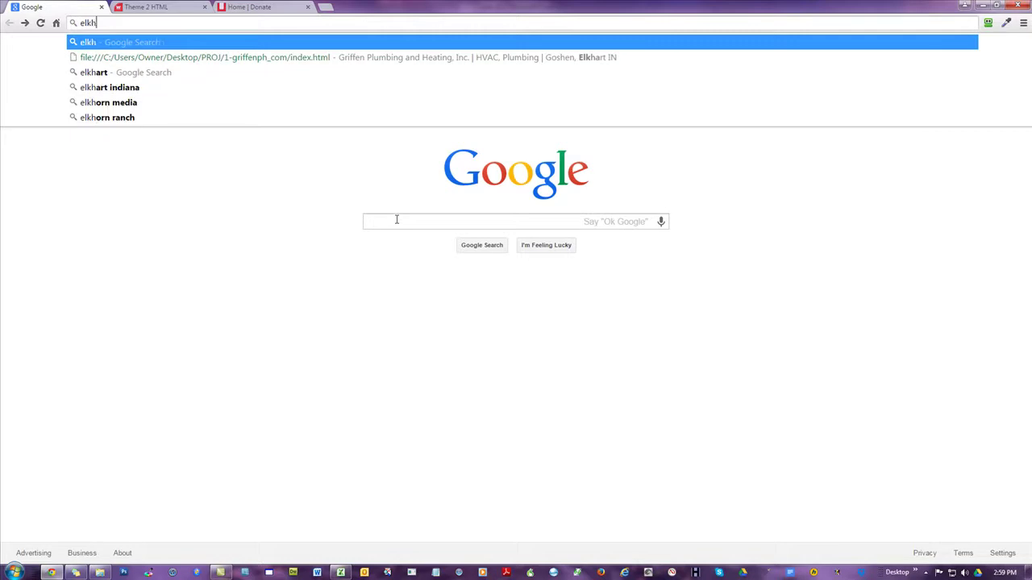
type("art plumber")
key("Return")
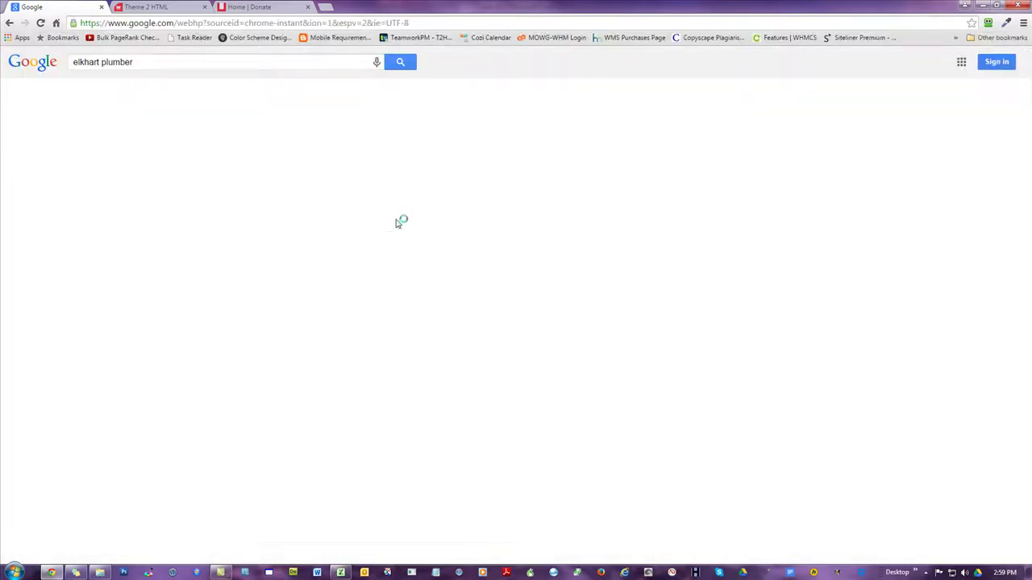
scroll(613, 266, "down", 4)
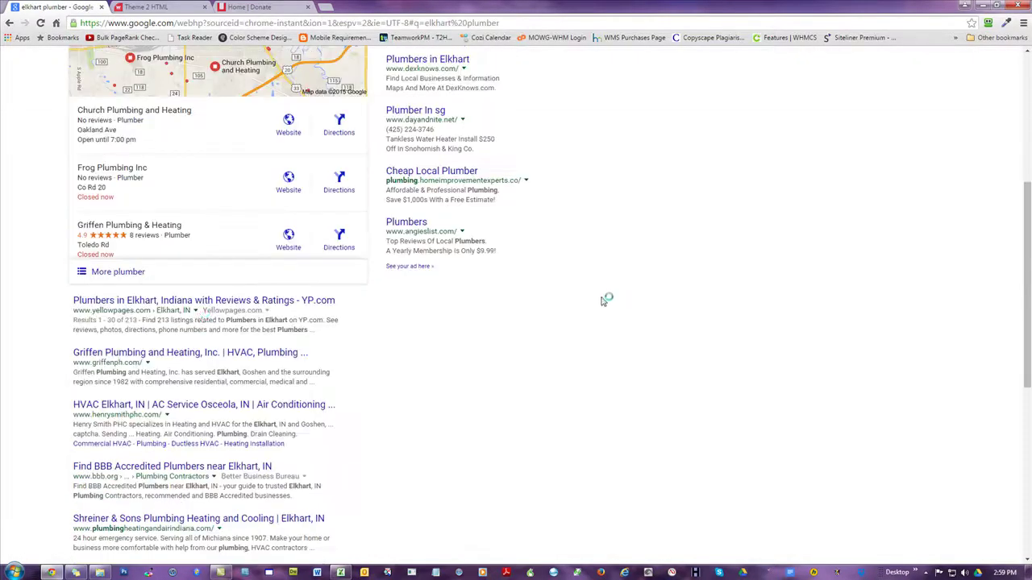
Open the Griffen Plumbing and Heating website from the search results and copy its domain, griffenph.com.
scroll(180, 325, "down", 1)
left_click(162, 243)
double_click(147, 25)
key("ctrl+c")
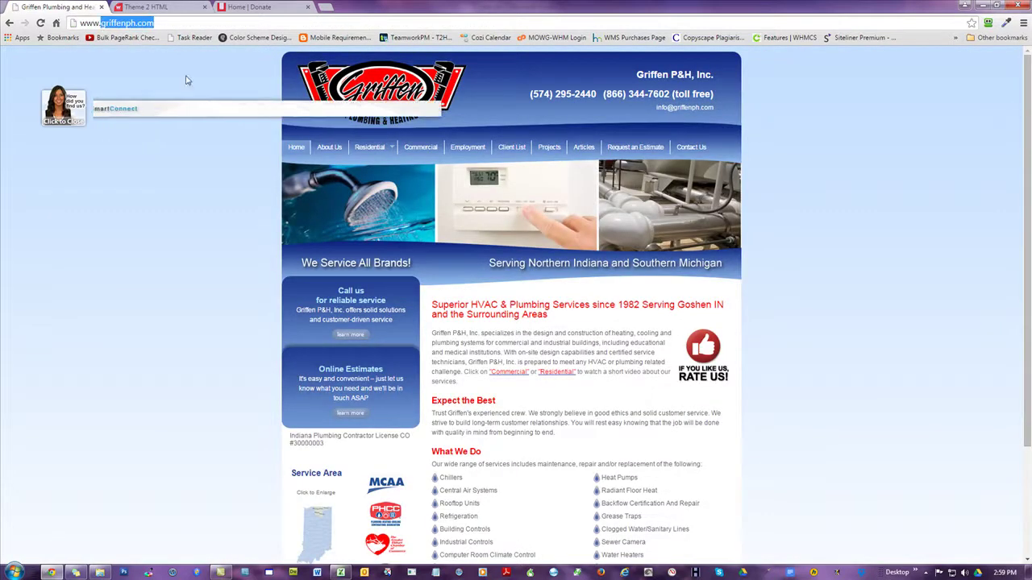
Return to Google, search for "site:griffenph.com" and look through the indexed page count, titles and descriptions.
key("alt+Left")
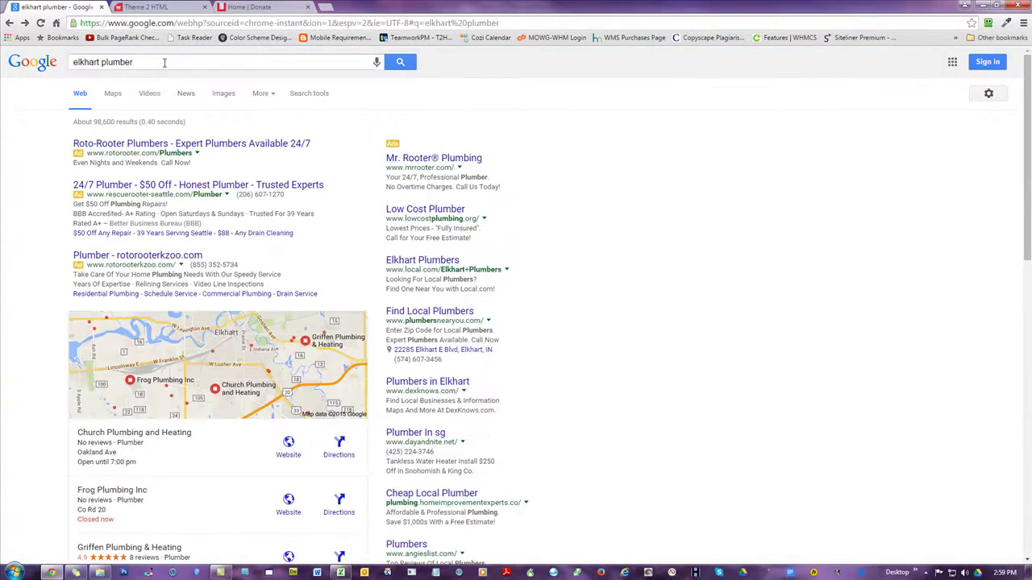
type("site:")
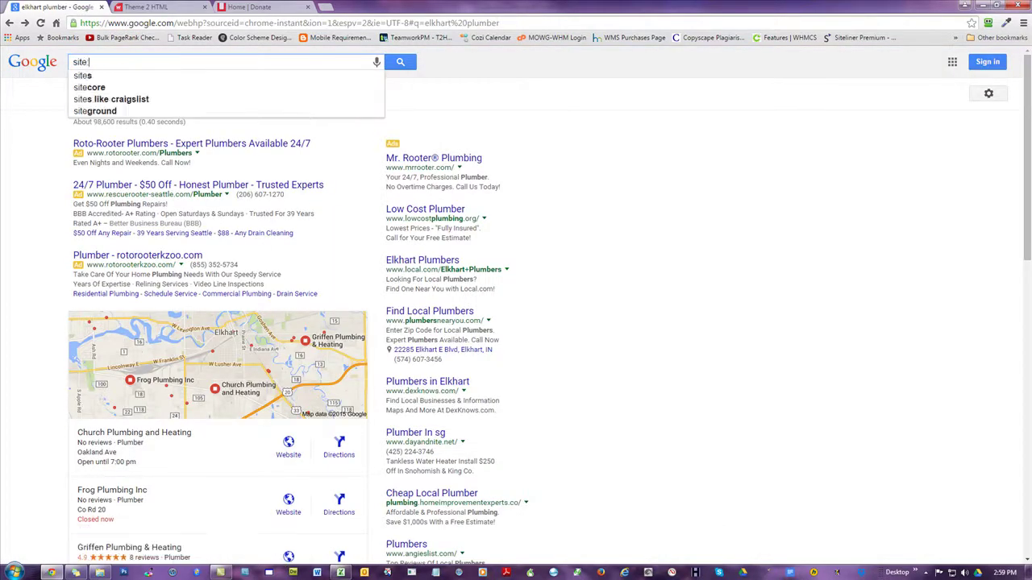
key("ctrl+v")
key("Return")
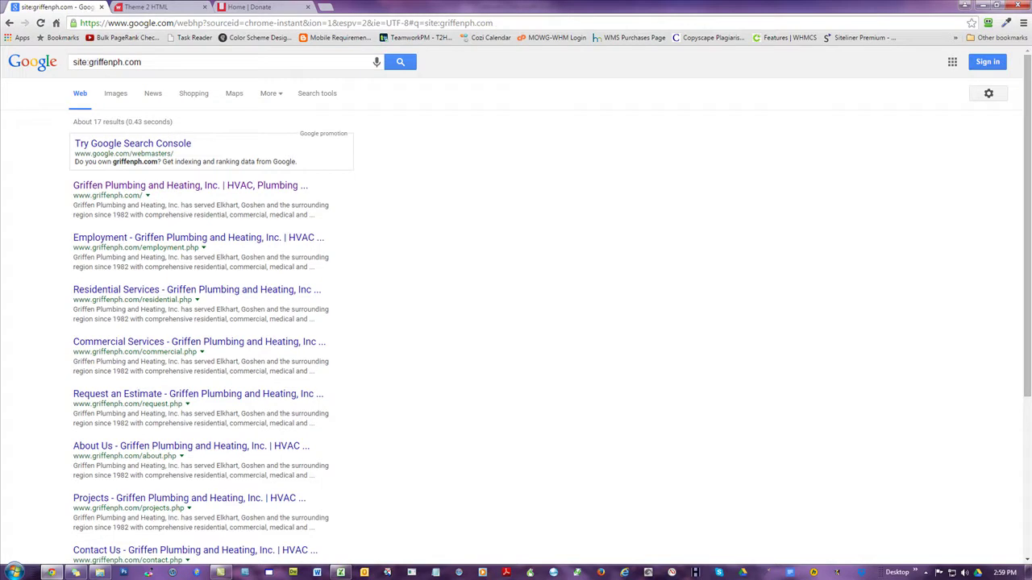
left_click_drag(102, 123, 90, 122)
scroll(576, 341, "down", 2)
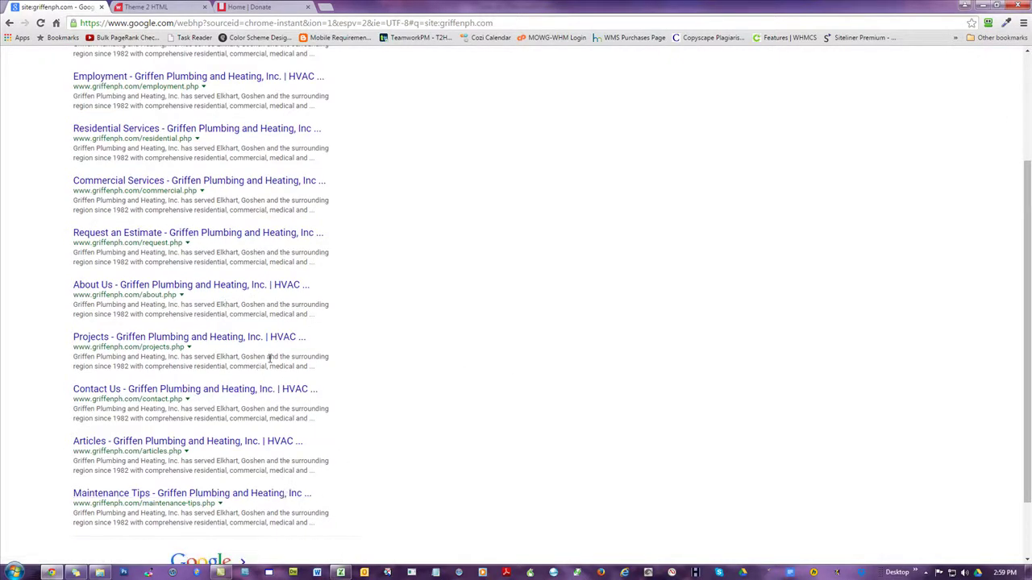
left_click_drag(268, 357, 216, 357)
left_click_drag(270, 409, 216, 411)
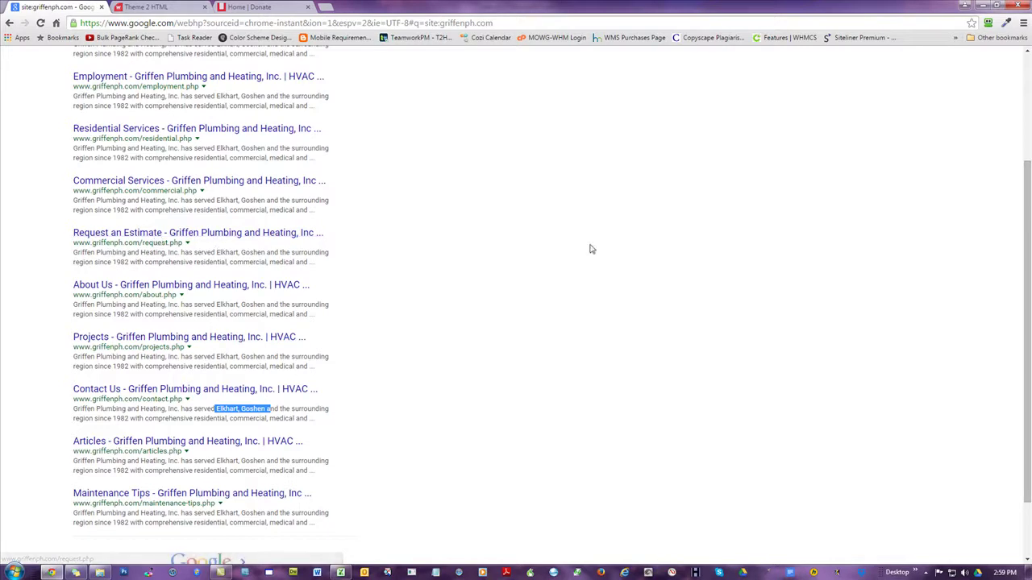
scroll(589, 282, "up", 3)
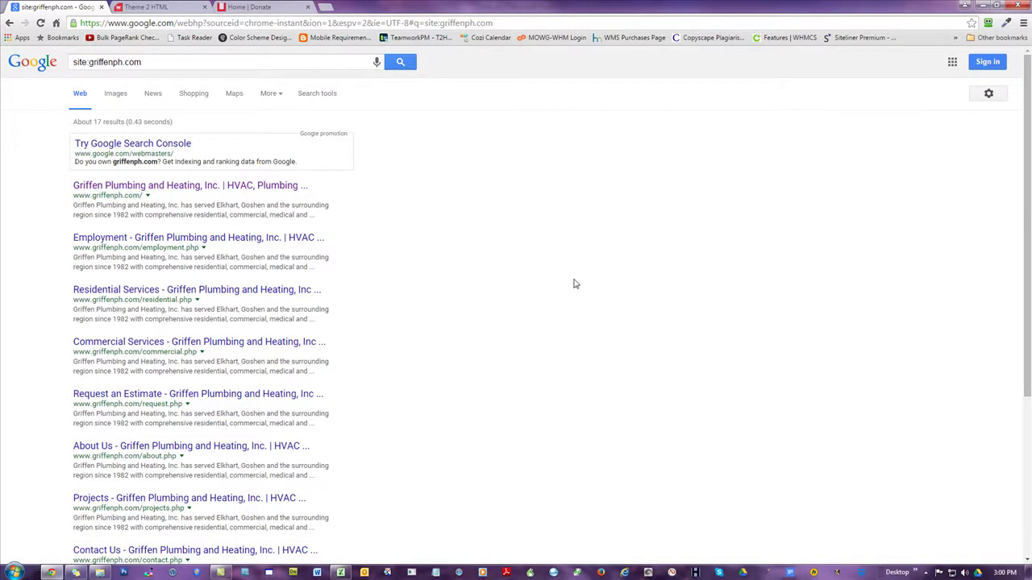
Copy the phrase "Granger, IN commercial drain cleaning" from the Excel result sheet and search Google for it in Chrome.
left_click(340, 573)
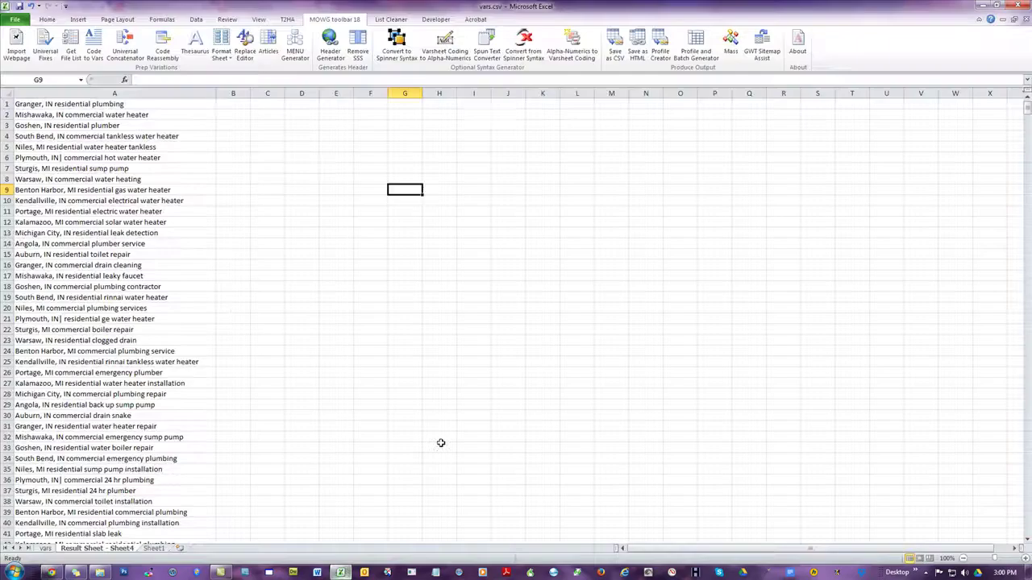
left_click(29, 265)
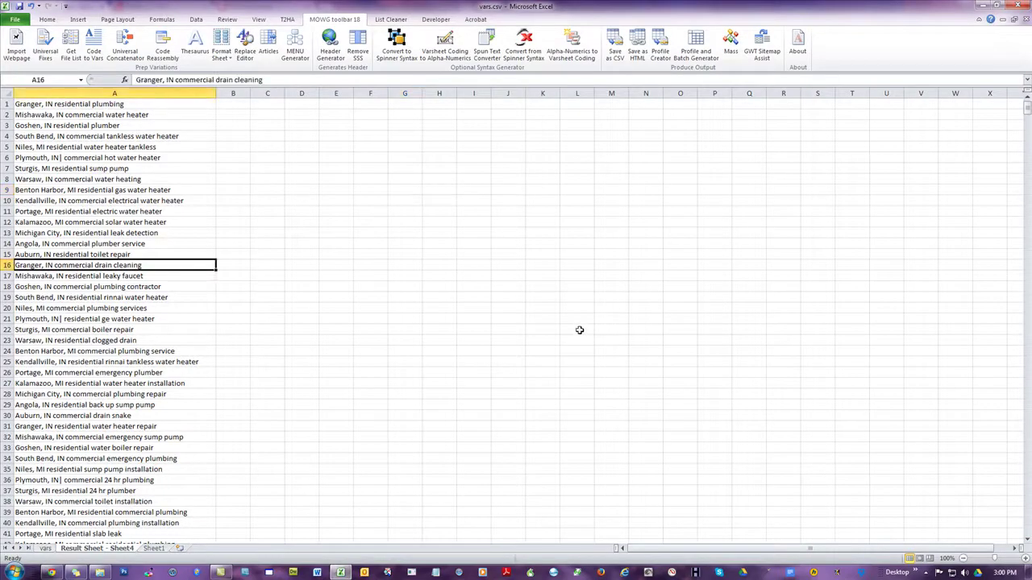
key("ctrl+c")
key("alt+Tab")
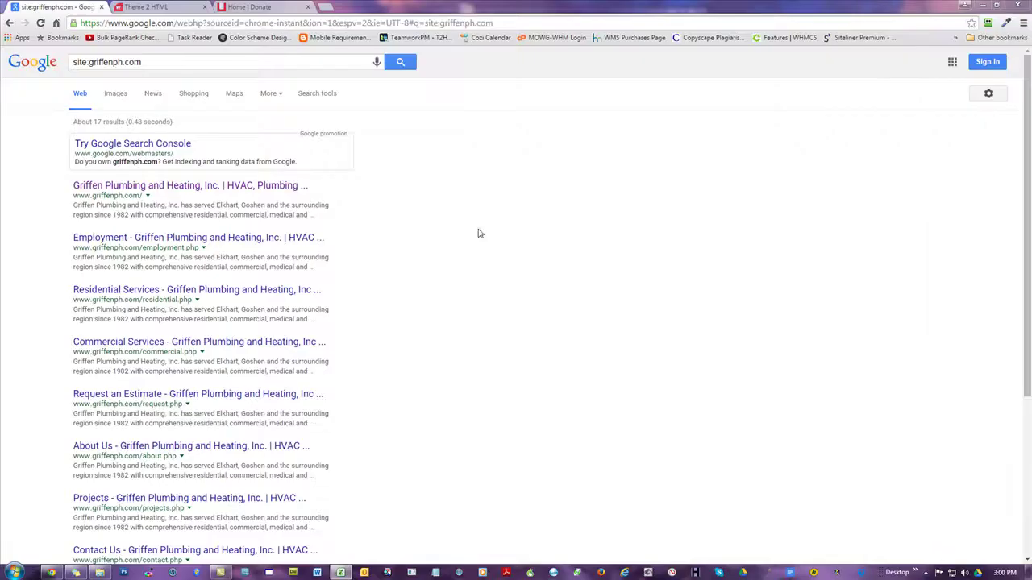
key("ctrl+a")
key("ctrl+v")
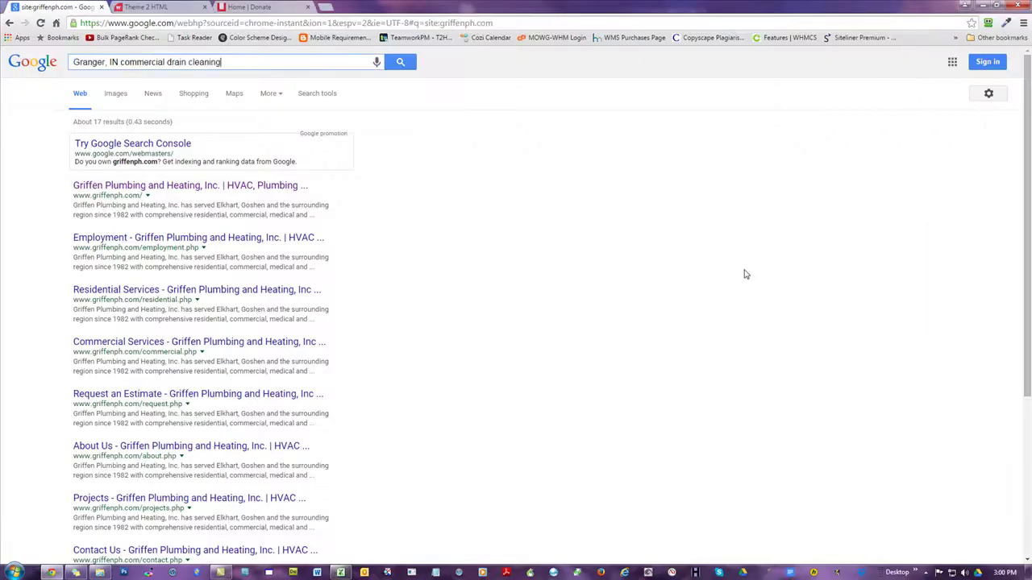
key("Return")
Examine the ads, local listings and organic results for the Granger commercial drain cleaning search, including the henrysmithphc.com result.
scroll(794, 289, "down", 2)
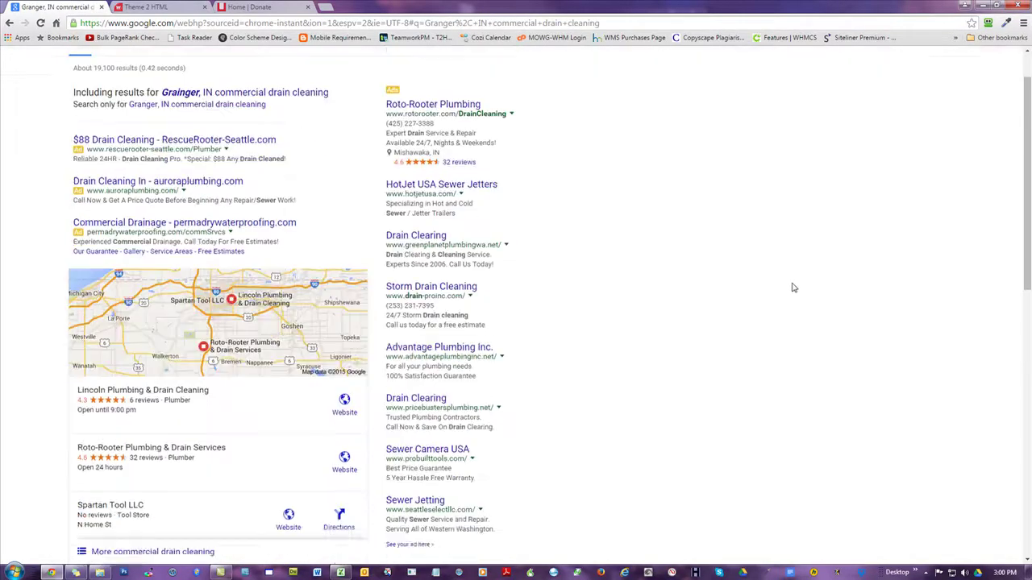
scroll(794, 288, "down", 5)
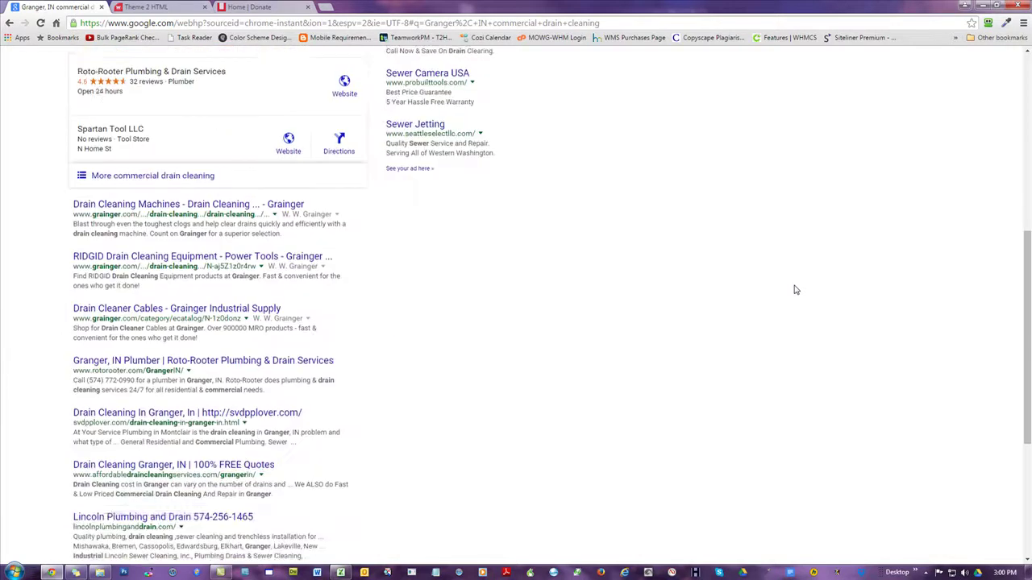
scroll(794, 290, "down", 3)
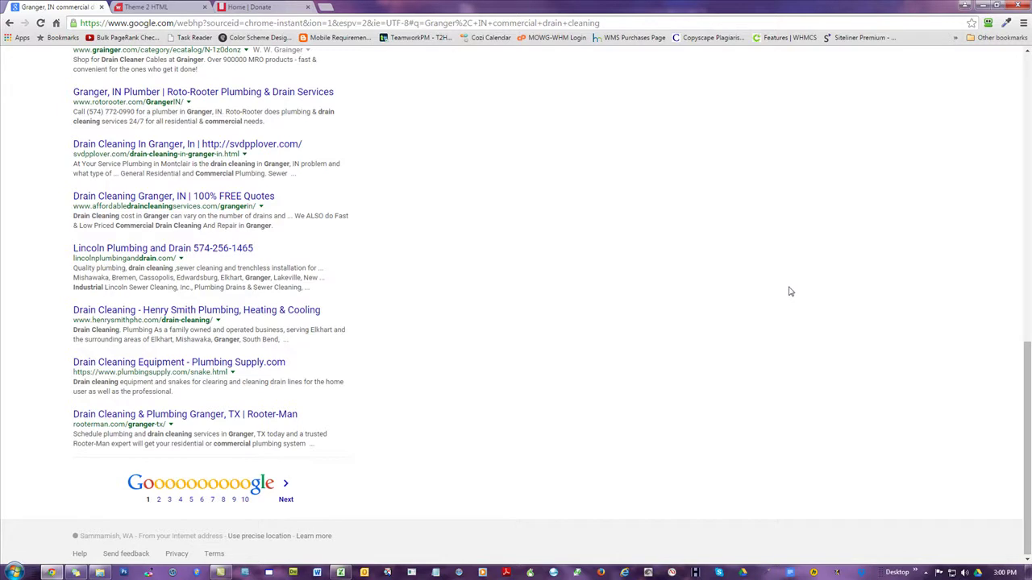
scroll(790, 292, "up", 10)
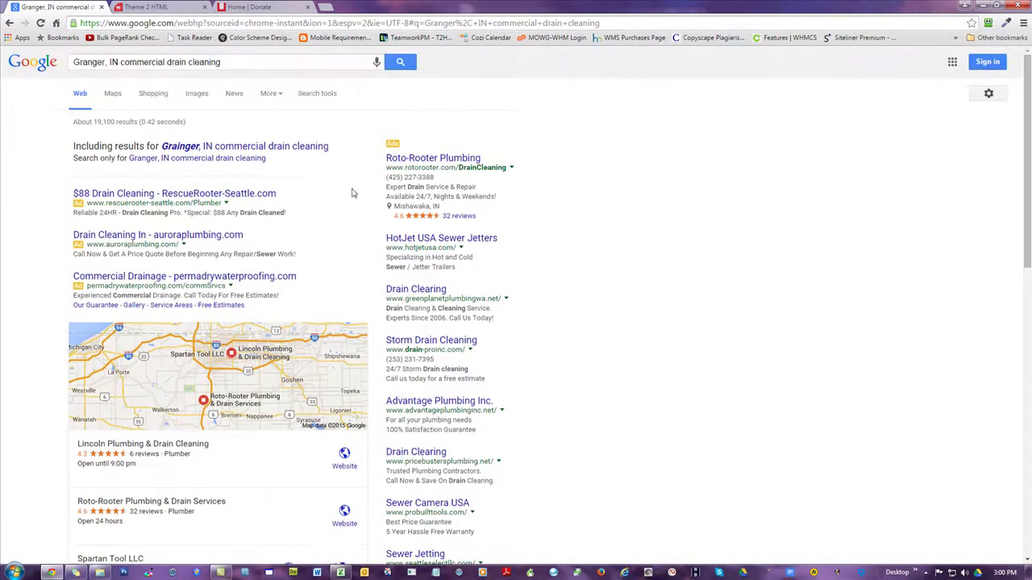
scroll(698, 370, "down", 10)
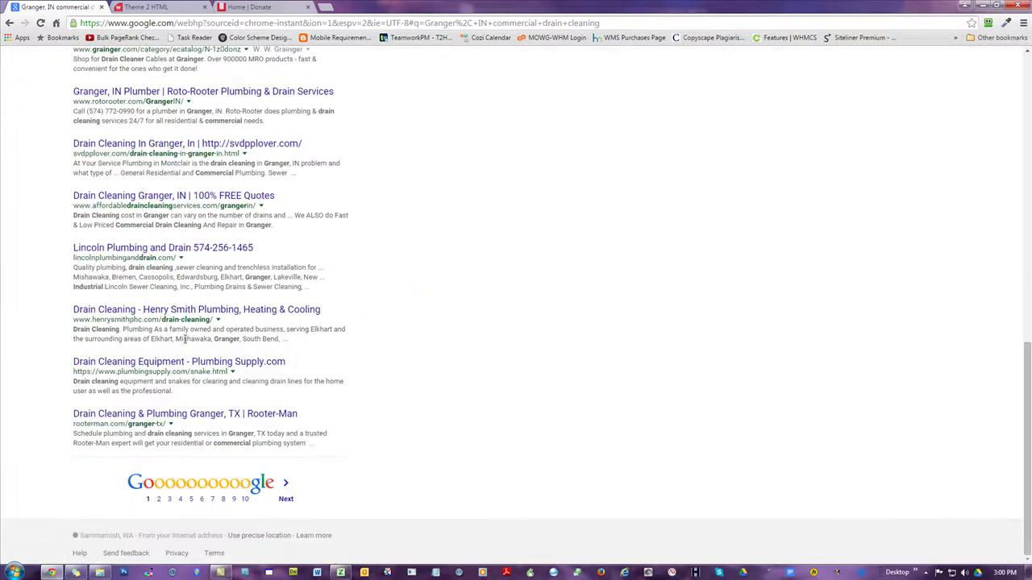
double_click(130, 319)
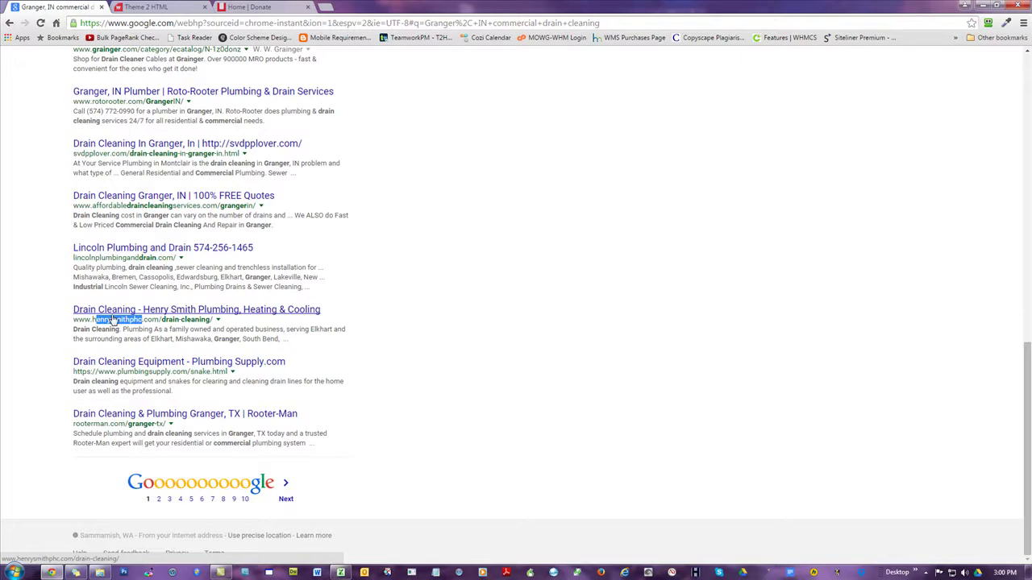
left_click(627, 214)
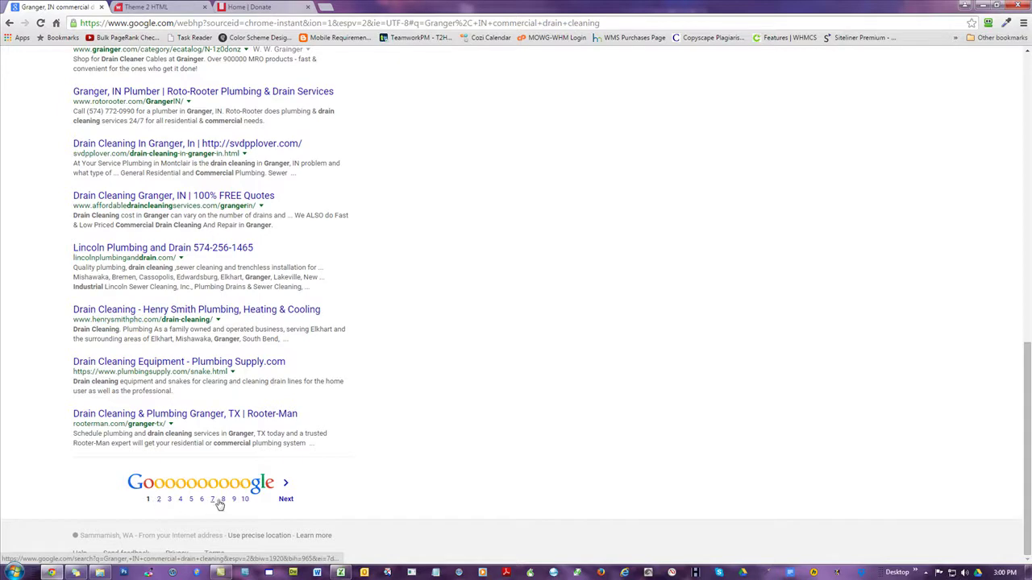
Switch back to Excel and review the generated city, service type and keyword phrases in the result sheet.
key("alt+Tab")
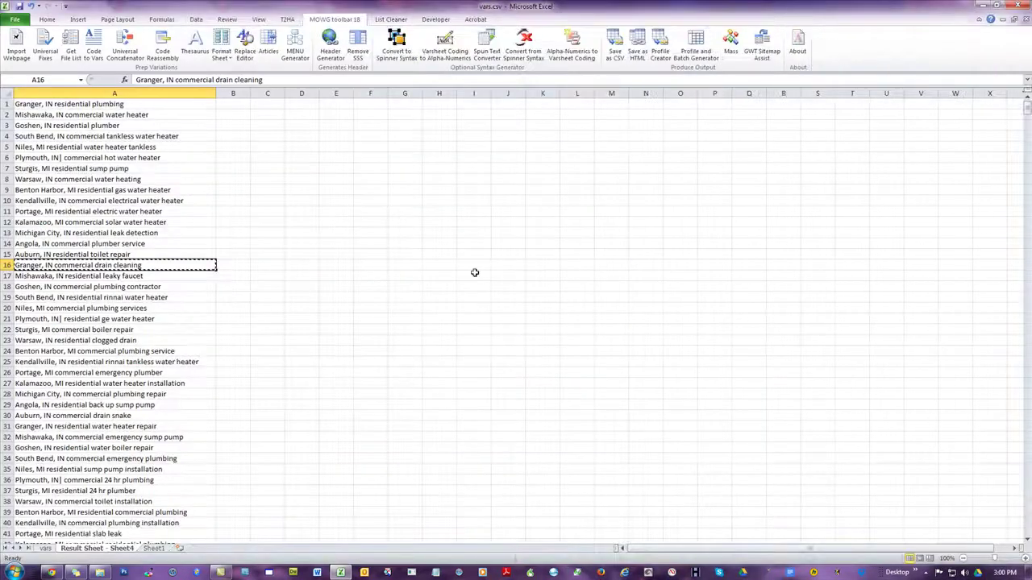
left_click(267, 329)
scroll(190, 411, "down", 6)
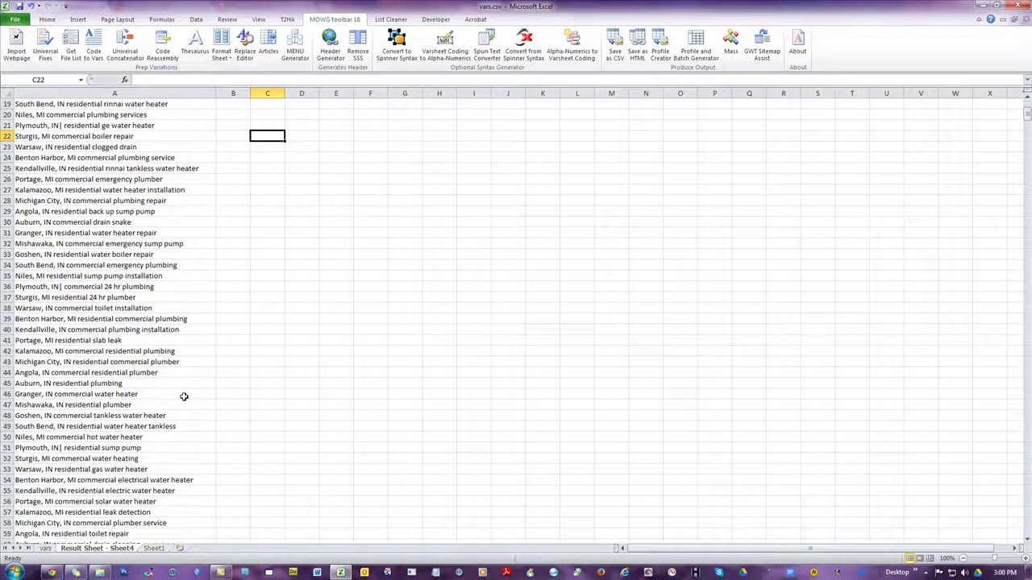
left_click(297, 330)
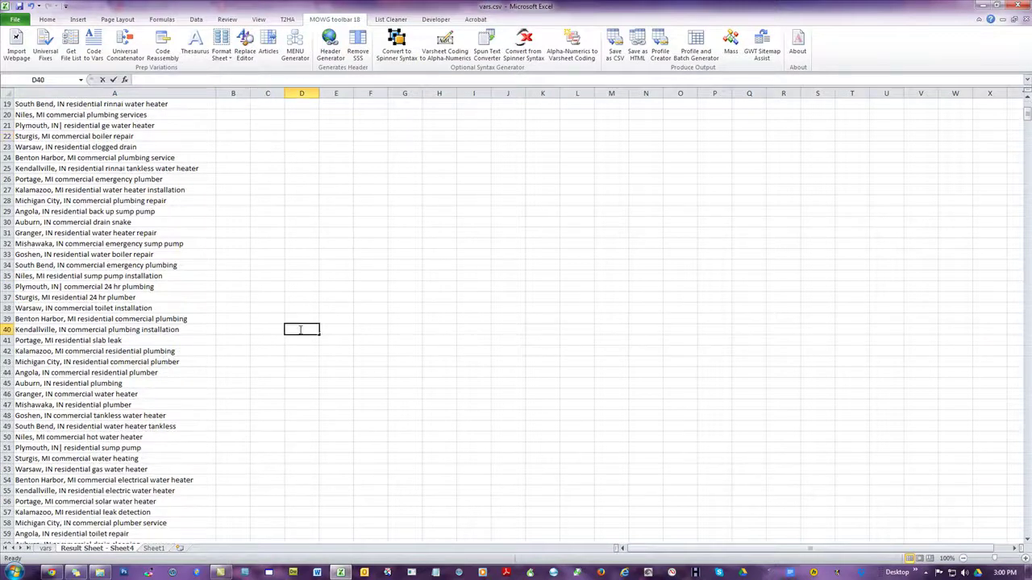
left_click(242, 394)
left_click(129, 327)
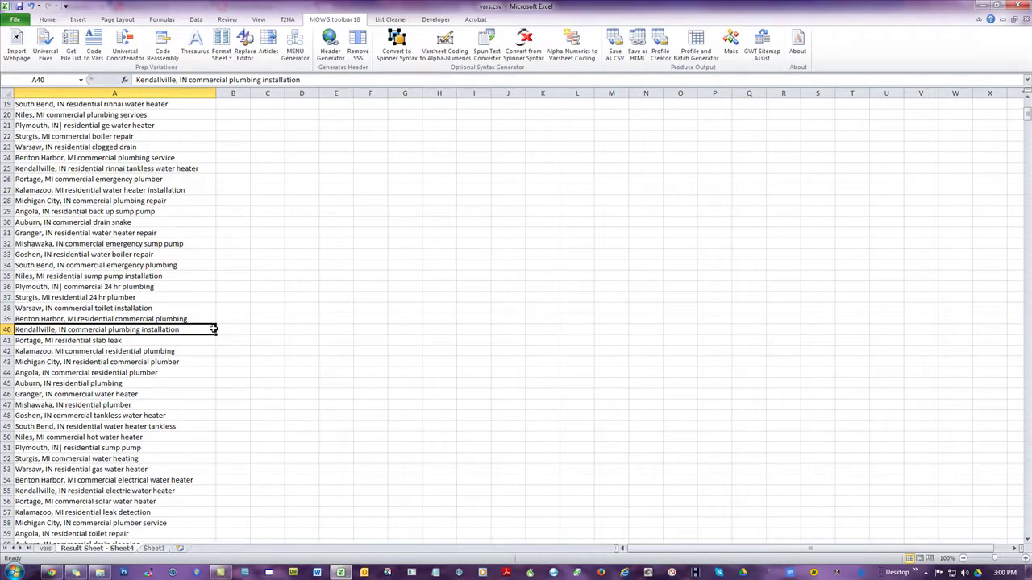
left_click(88, 223)
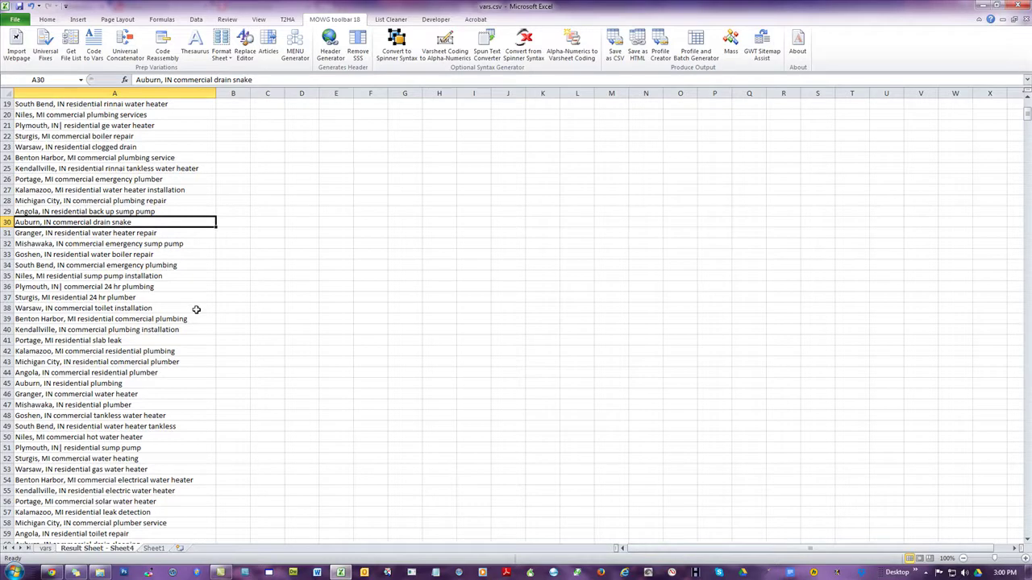
left_click(551, 211)
scroll(568, 198, "up", 6)
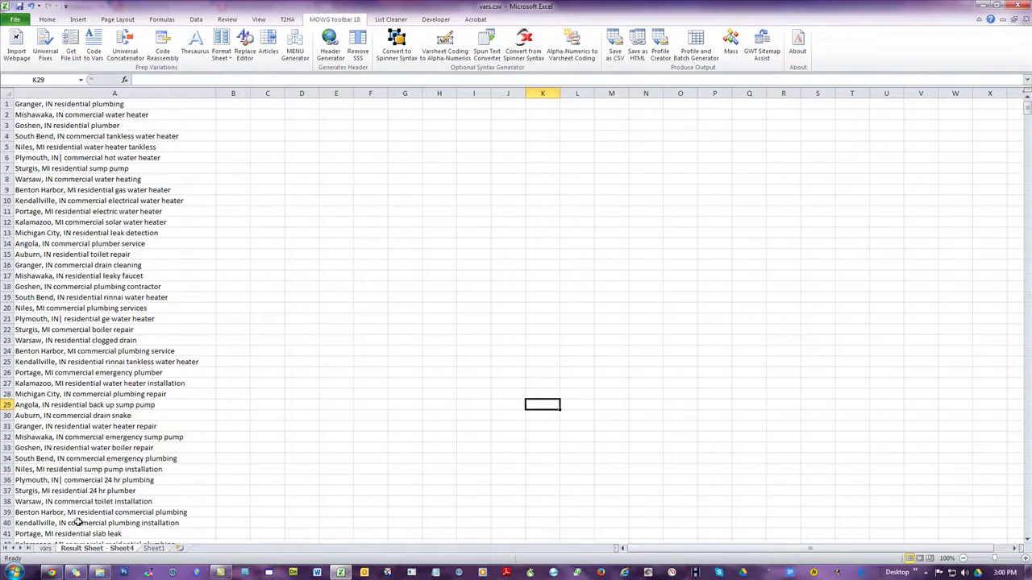
Delete the sheets Sheet1 and Result Sheet - Sheet4 from the workbook, keeping only the vars sheet.
left_click(158, 548)
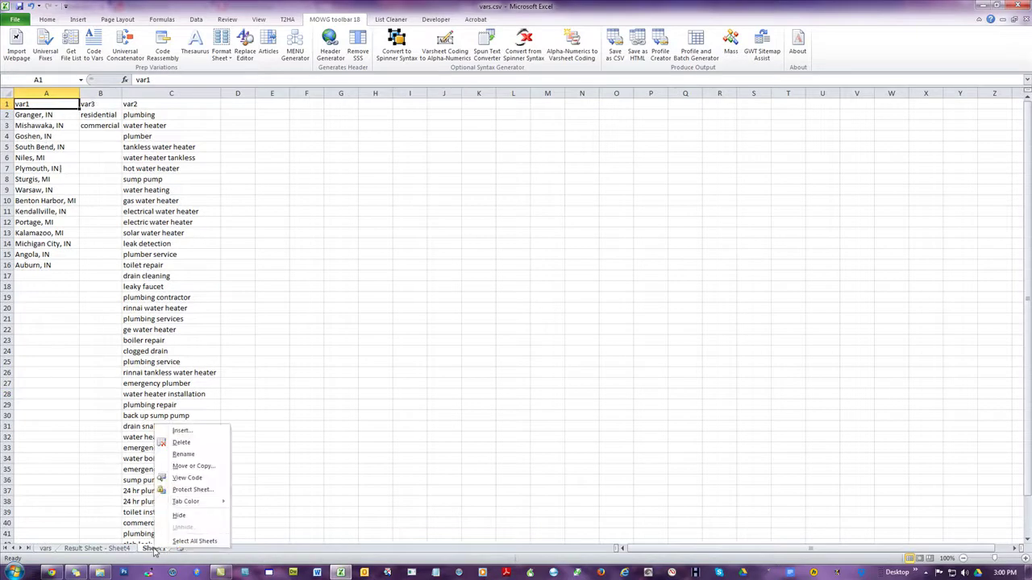
left_click(182, 443)
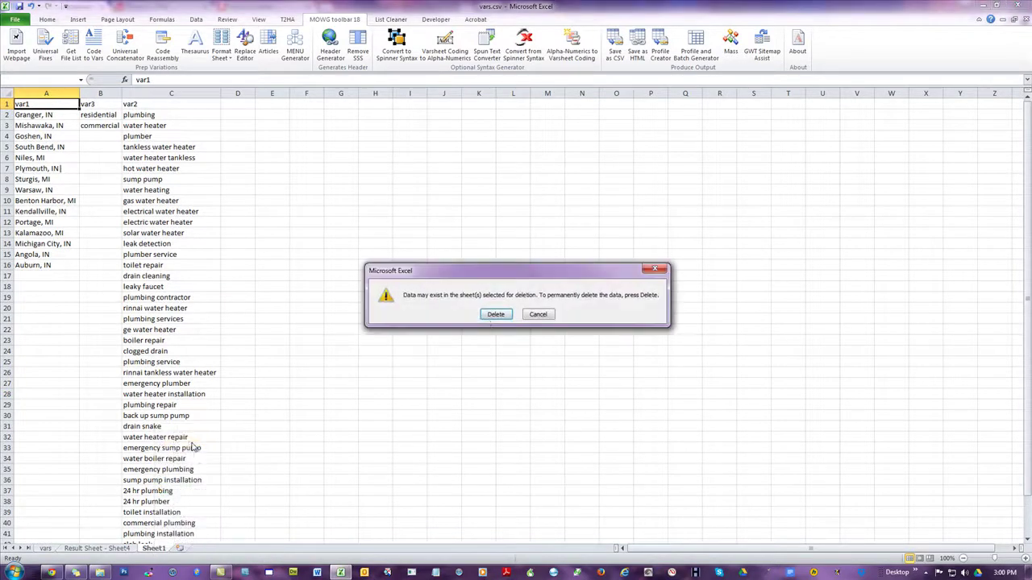
left_click(496, 315)
right_click(93, 549)
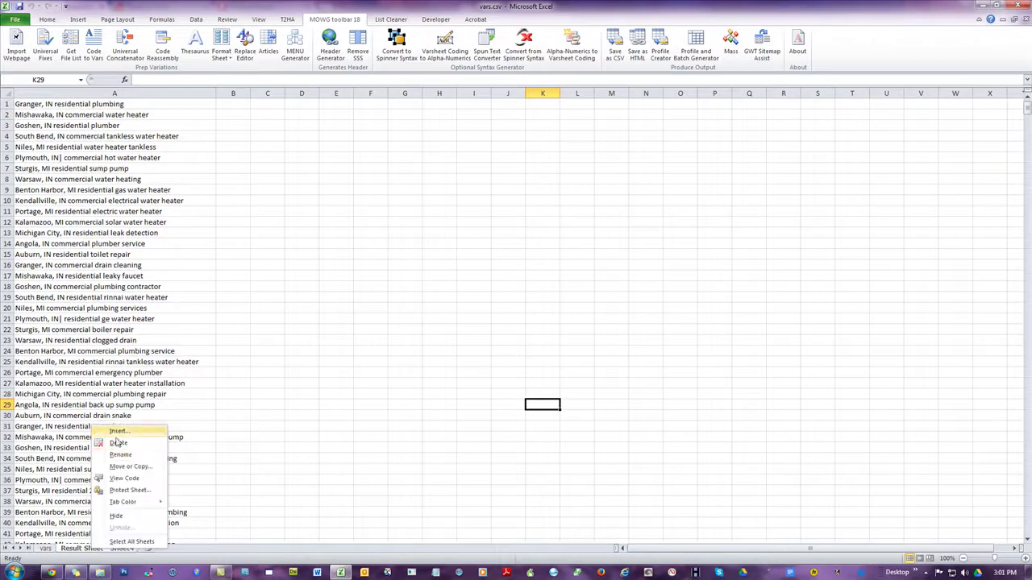
left_click(113, 443)
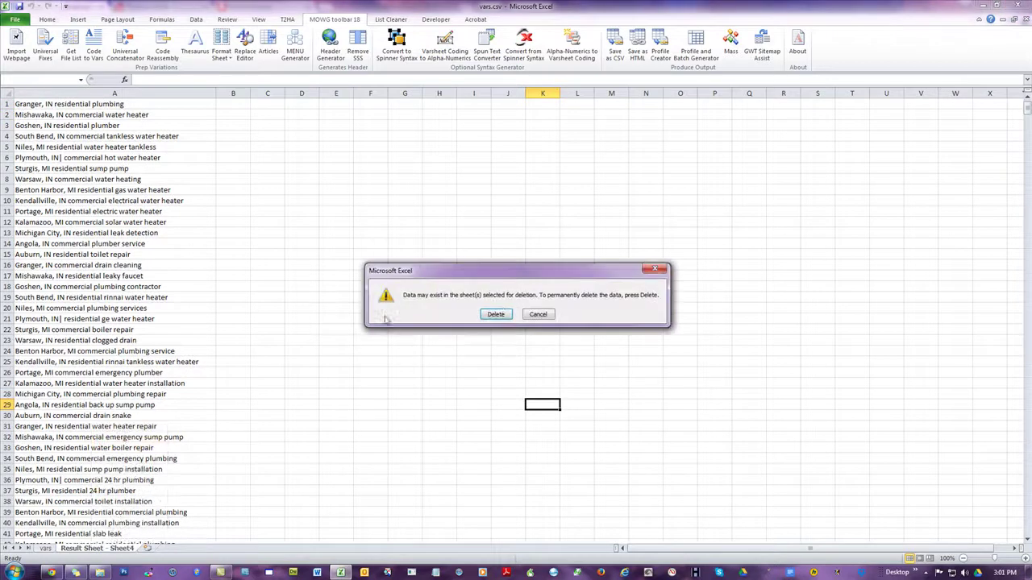
left_click(496, 315)
left_click(375, 276)
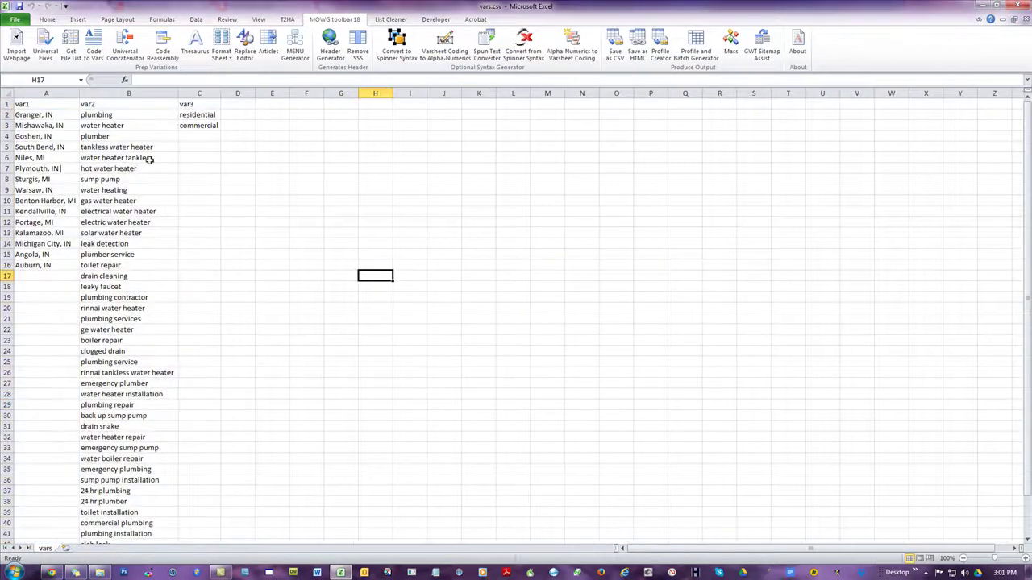
Save vars.csv, close Excel without saving again, and close Chrome.
left_click(19, 6)
left_click(476, 324)
left_click(1020, 6)
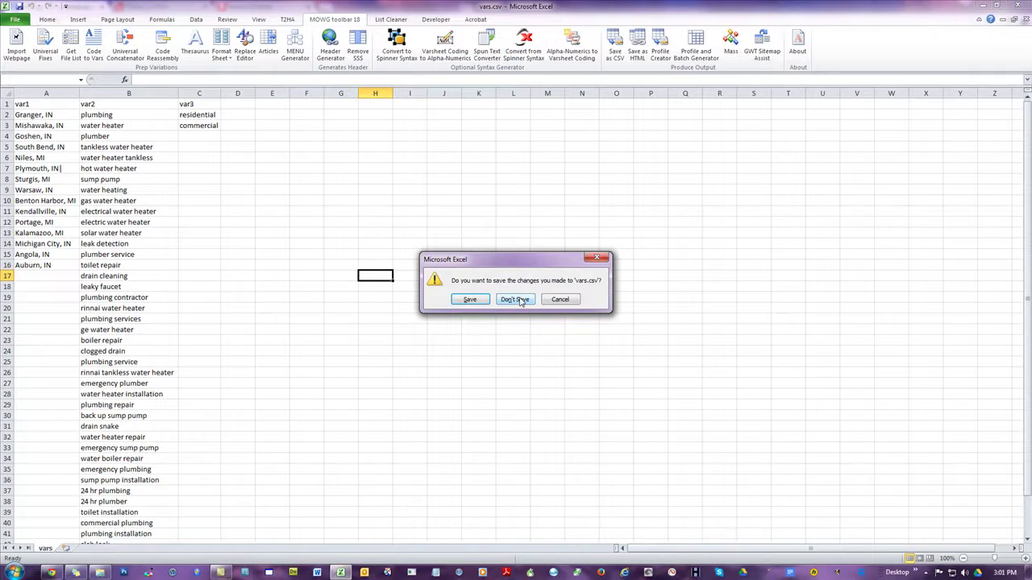
left_click(514, 300)
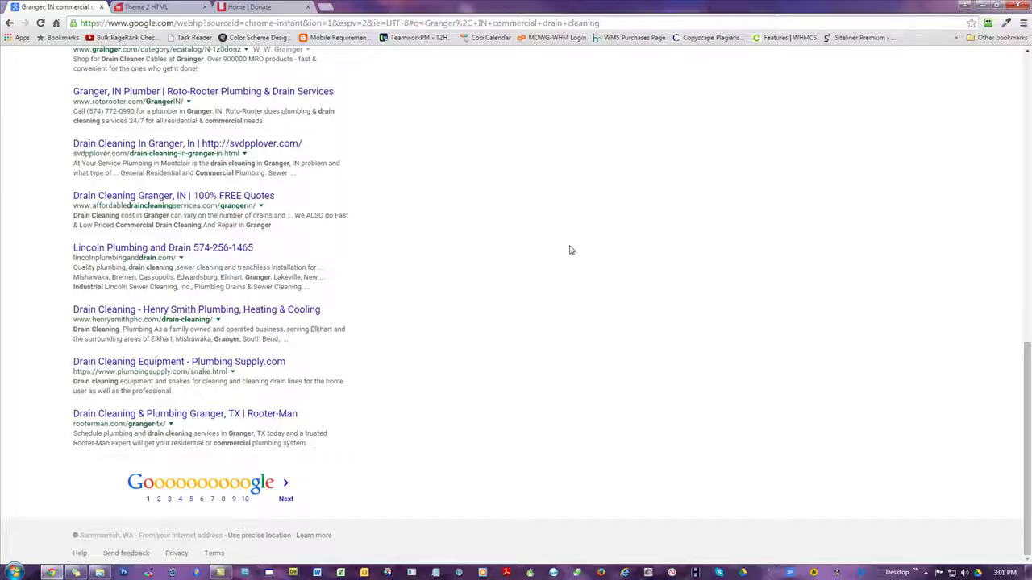
left_click(1021, 6)
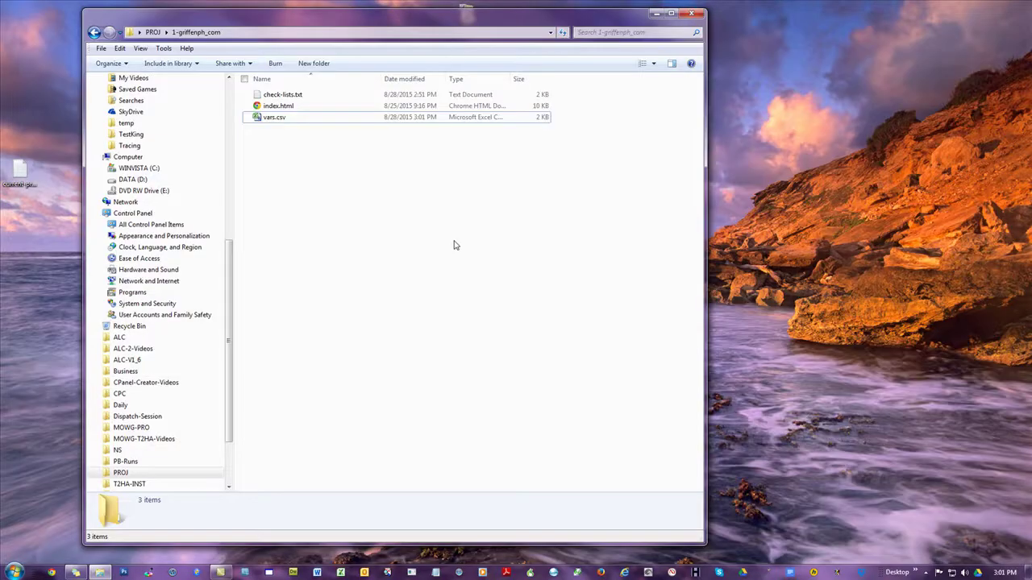